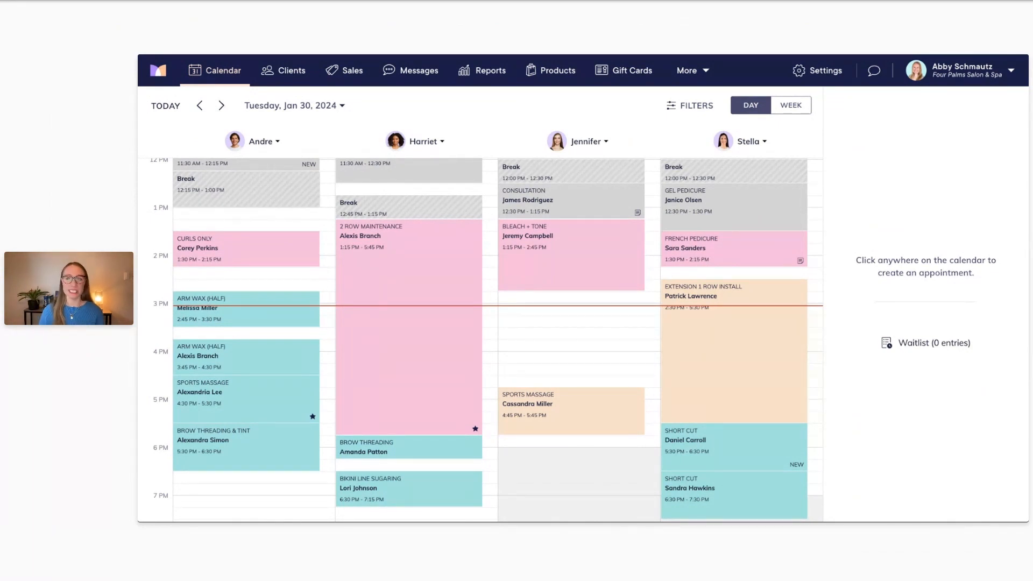
Step: Go to Settings > Business Setup > Payroll Processing
left_click(816, 73)
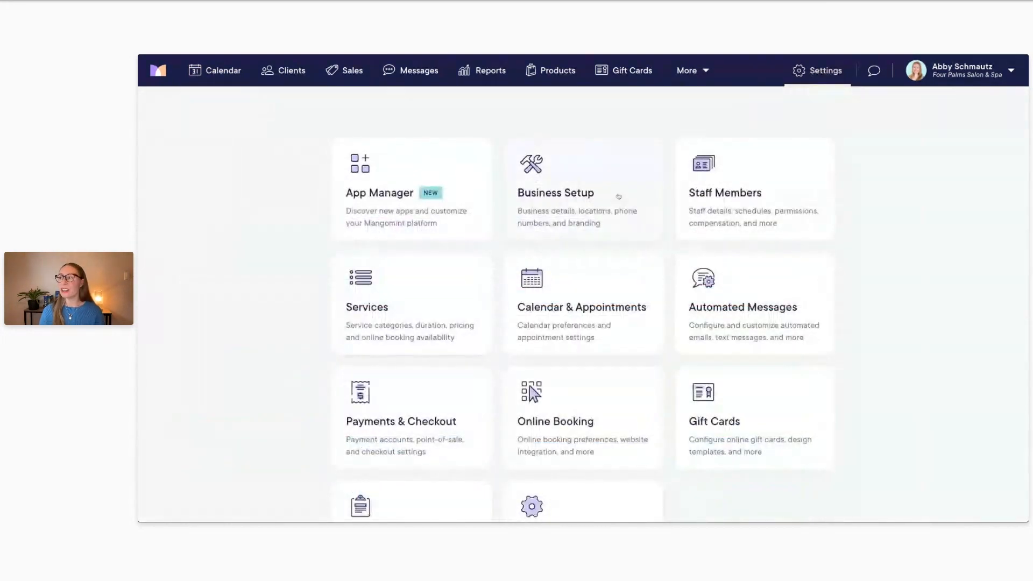
left_click(604, 195)
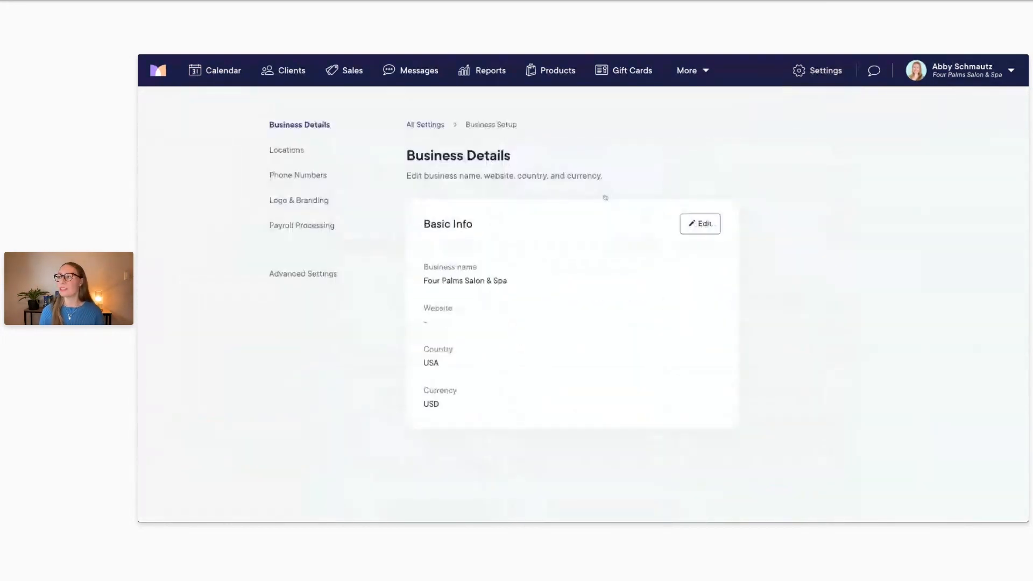
left_click(323, 231)
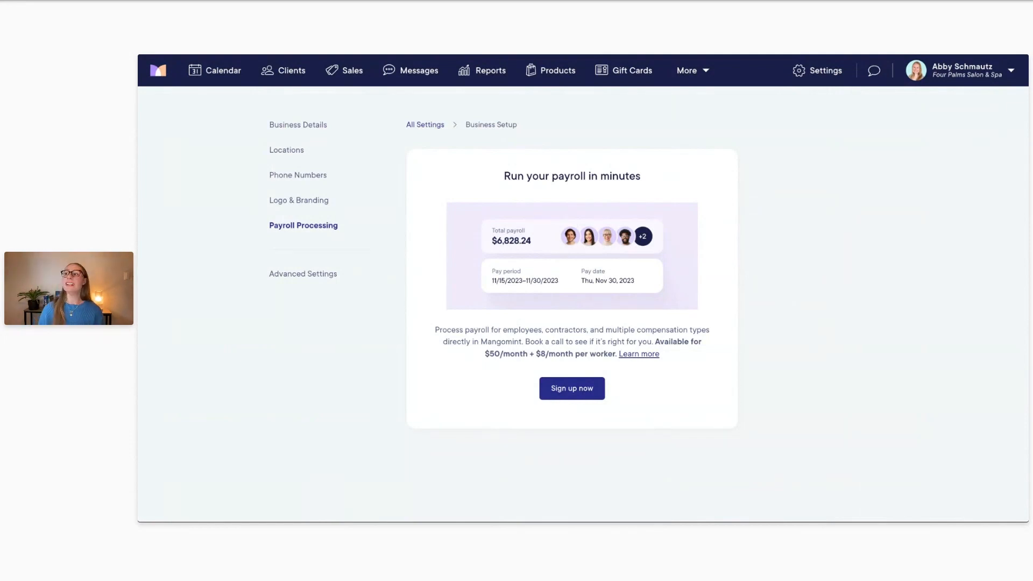
Step: Start payroll sign-up and continue with all four staff members kept selected
left_click(576, 387)
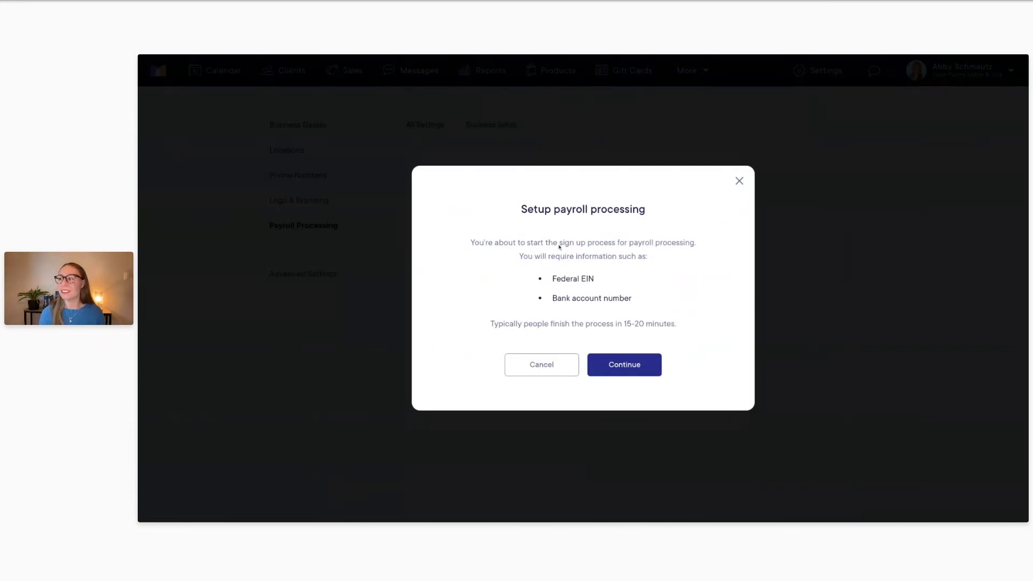
left_click(633, 357)
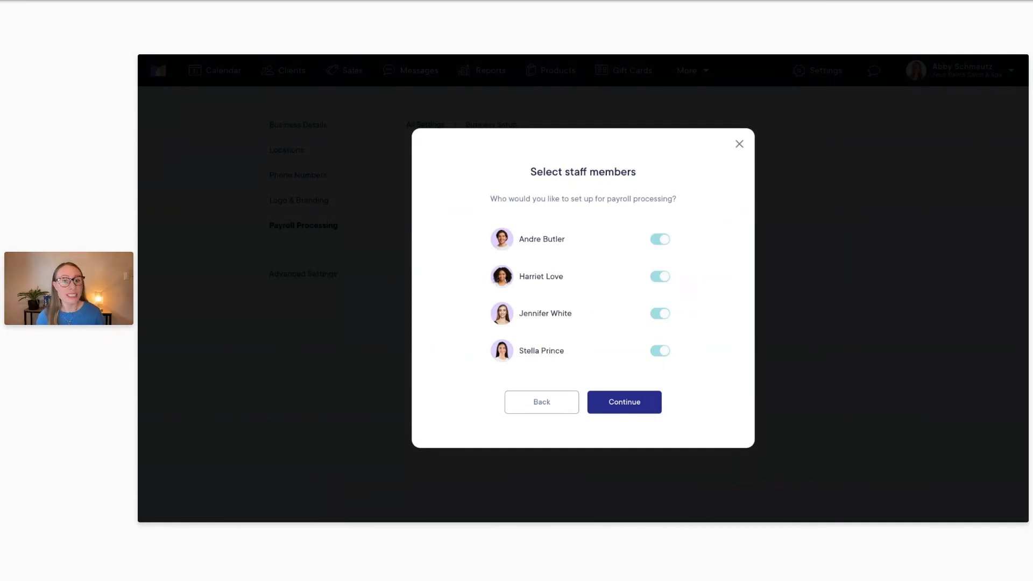
left_click(660, 351)
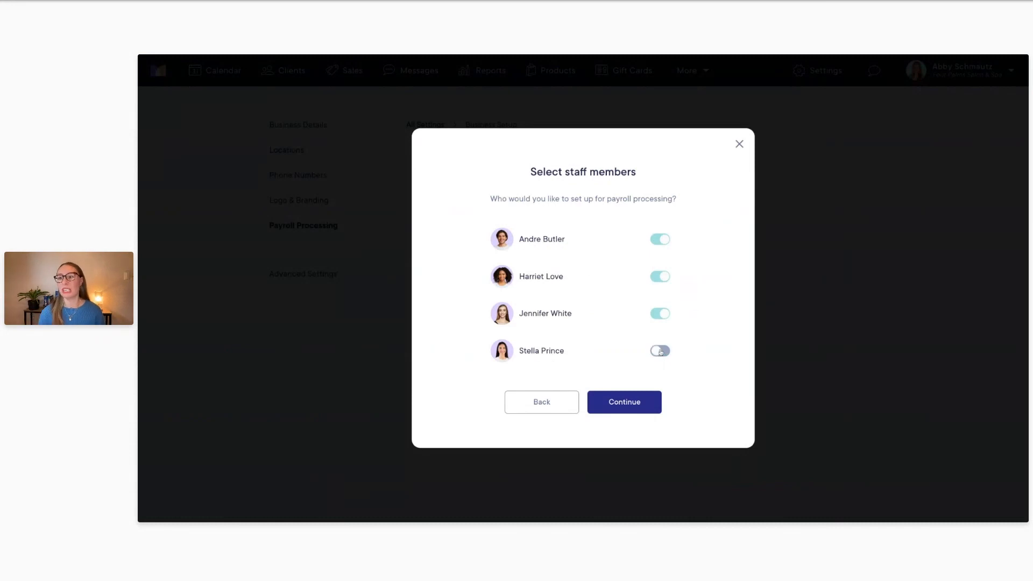
left_click(661, 353)
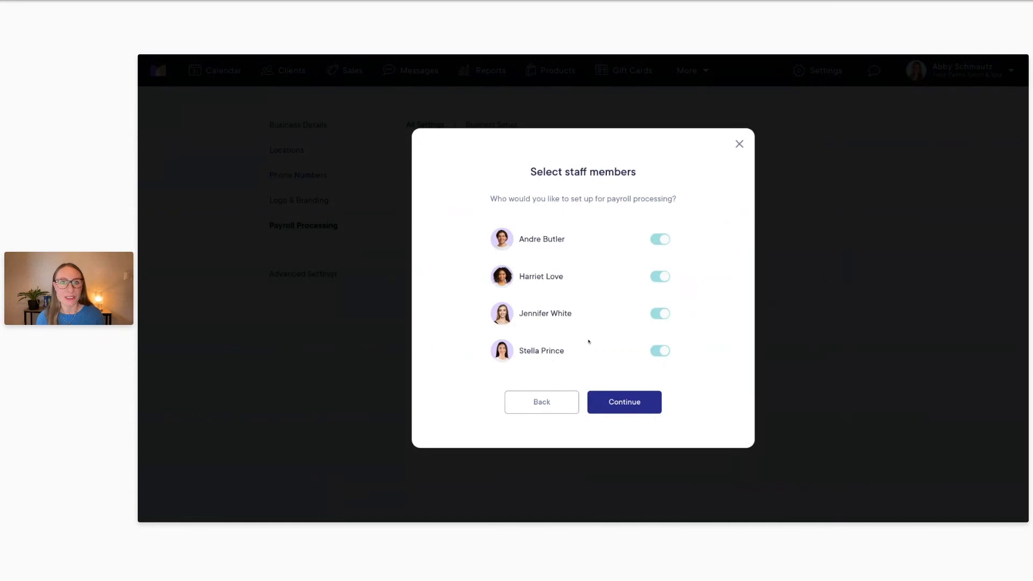
left_click(637, 406)
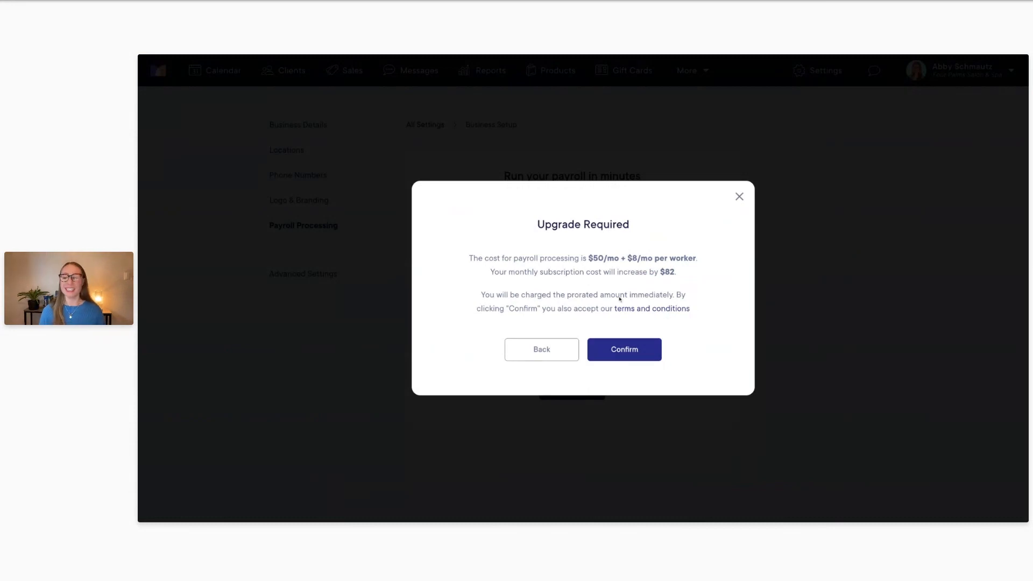
Step: Confirm the payroll upgrade at $50/mo plus $8/mo per worker
left_click(631, 346)
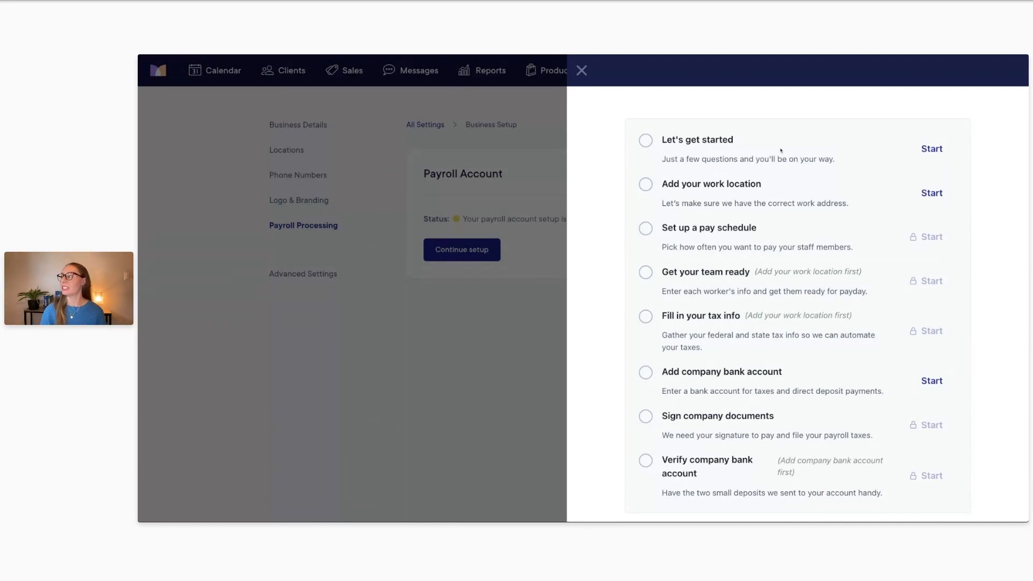
Step: Set the first payday to February 16, 2024, answer Yes to first 2024 payday, and save
left_click(931, 149)
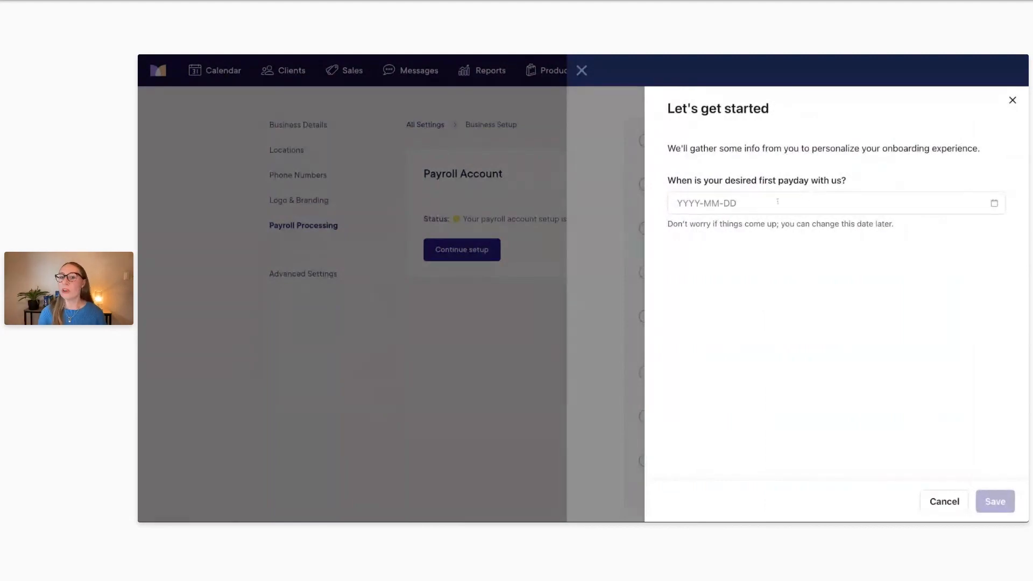
left_click(733, 204)
left_click(863, 238)
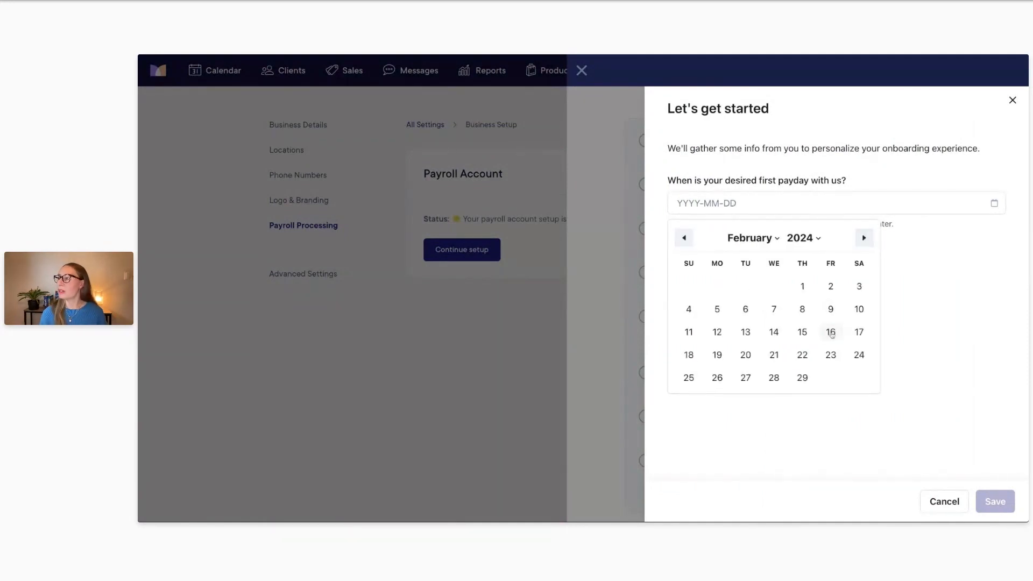
left_click(831, 332)
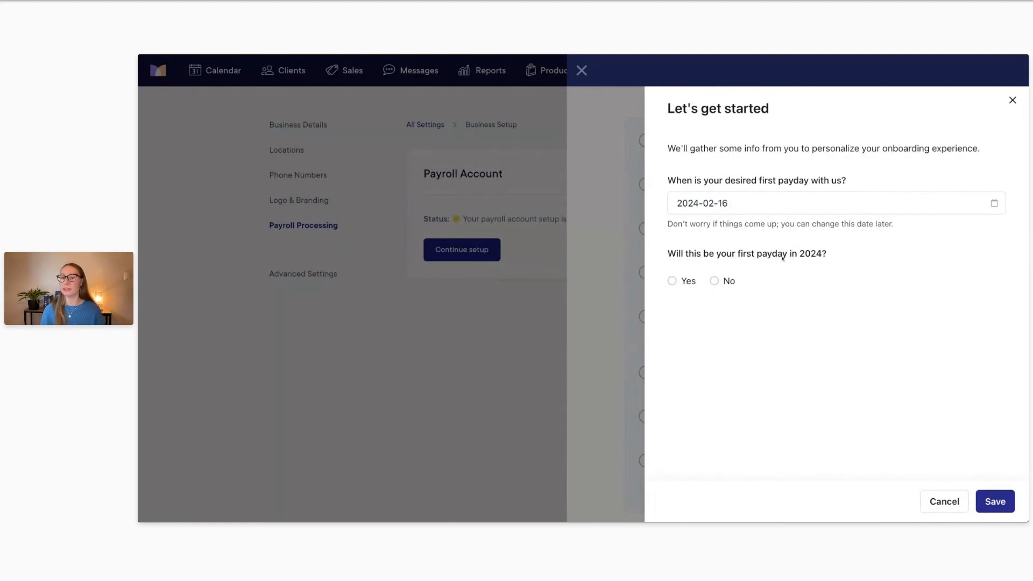
left_click(673, 281)
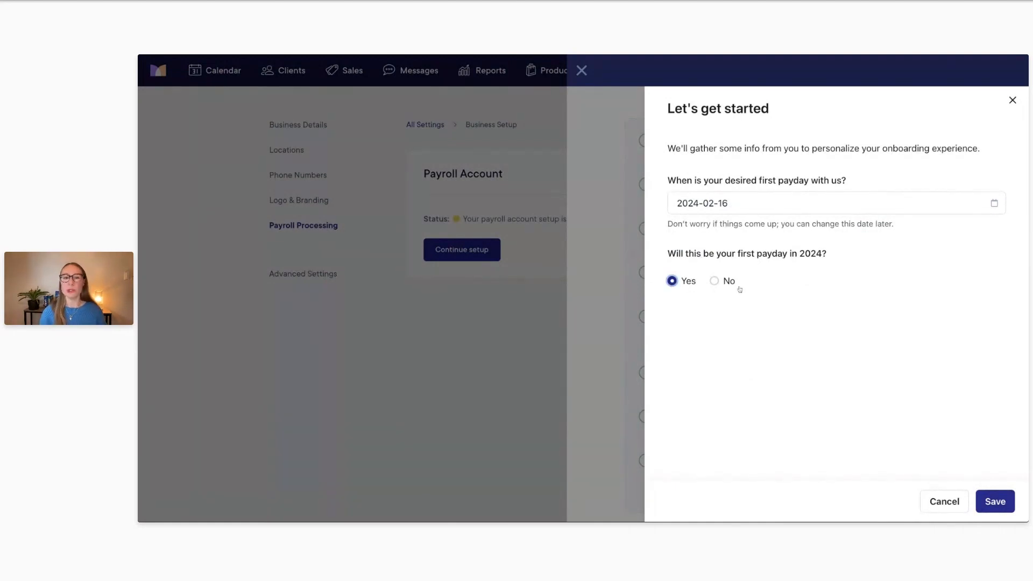
left_click(995, 501)
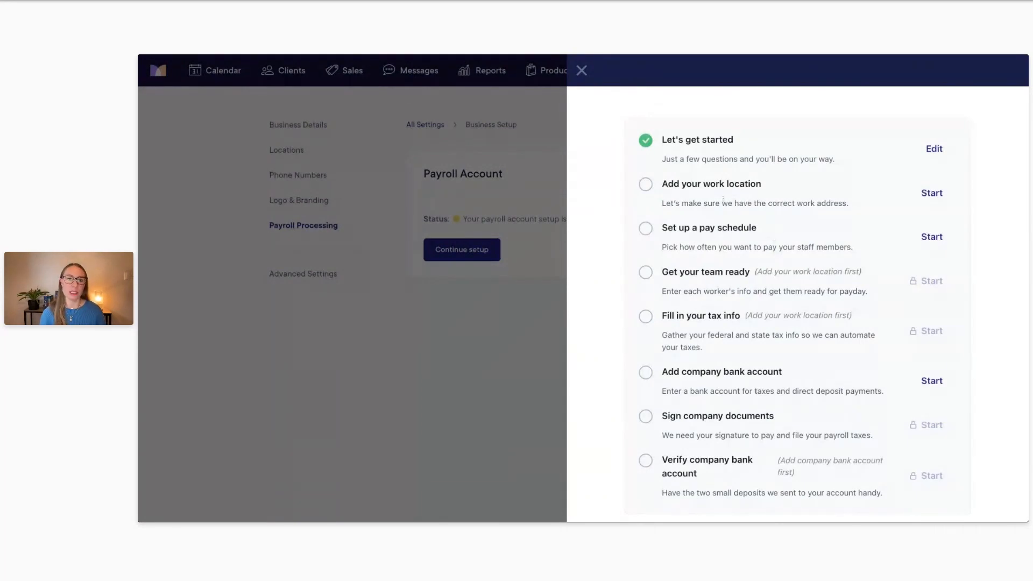
left_click(928, 193)
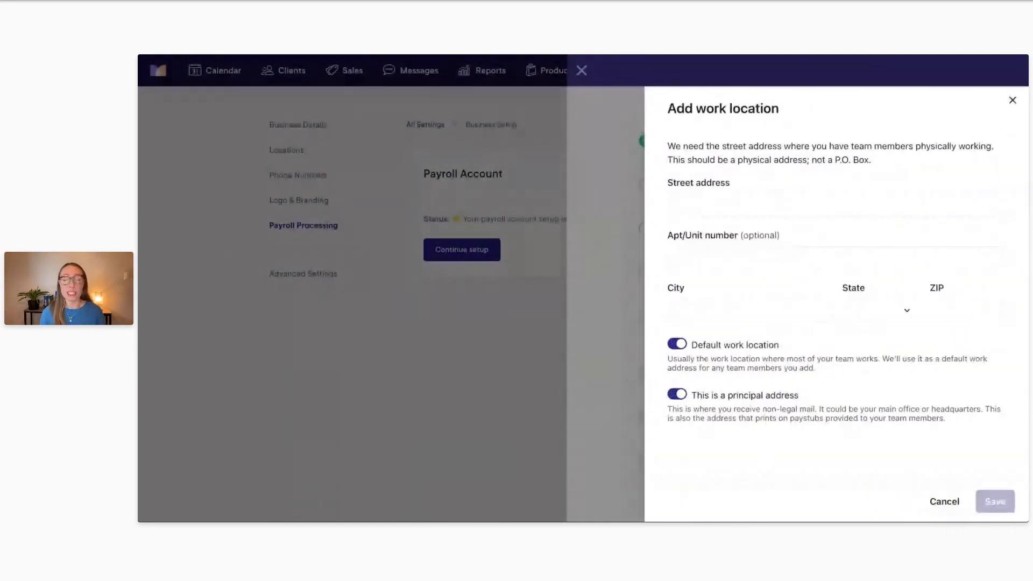
left_click(724, 209)
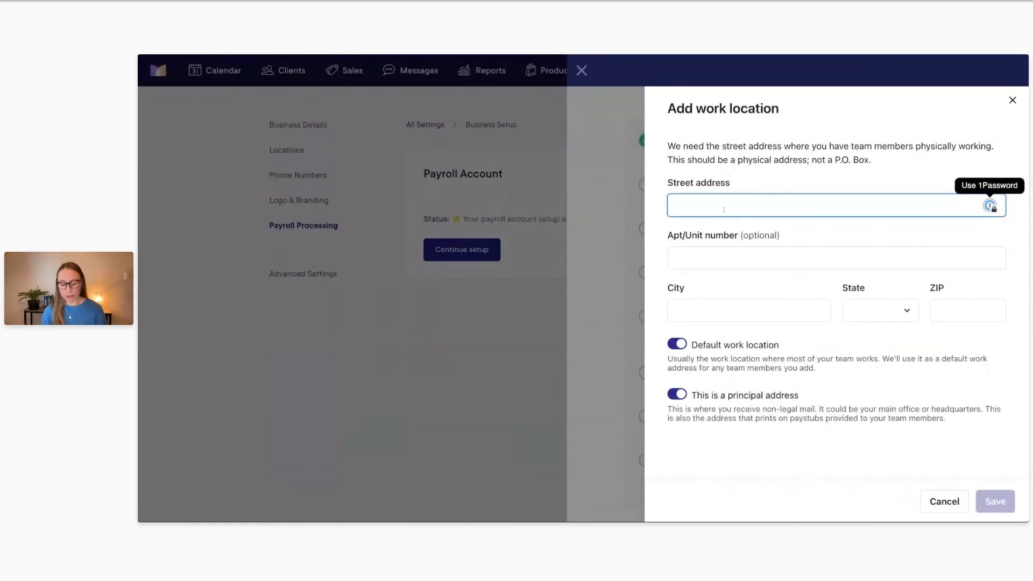
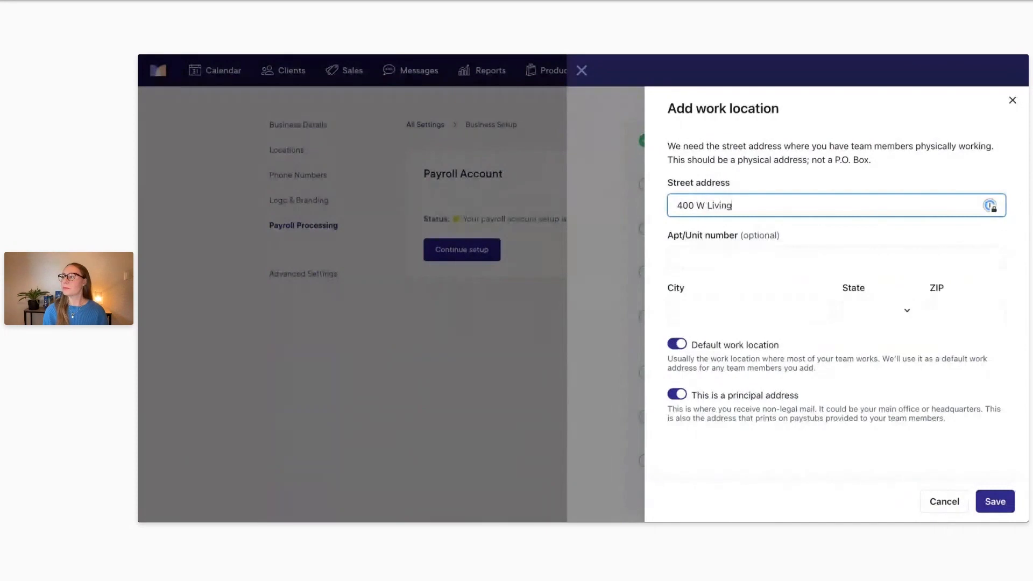
left_click(695, 303)
type("Orlando")
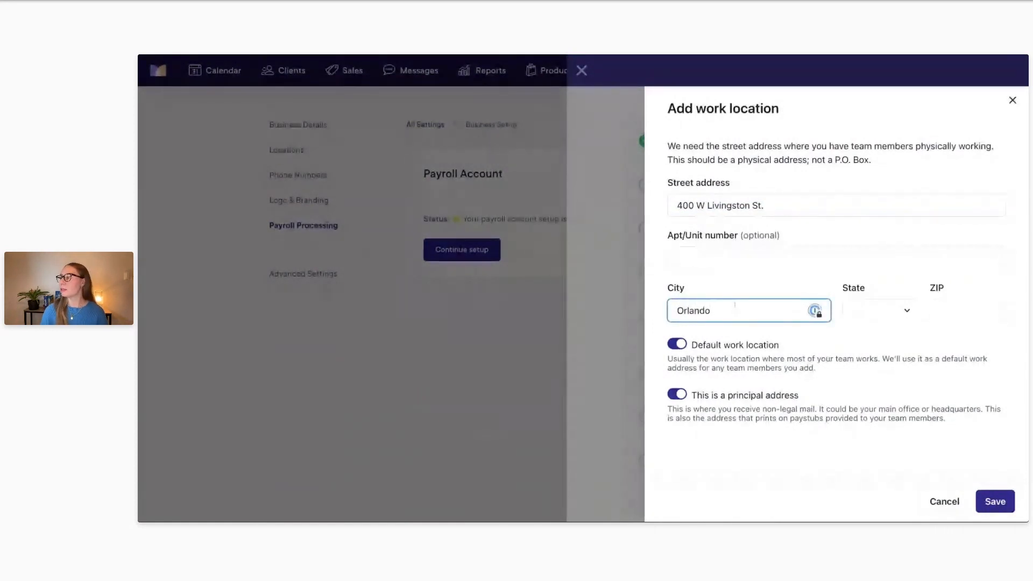
left_click(858, 308)
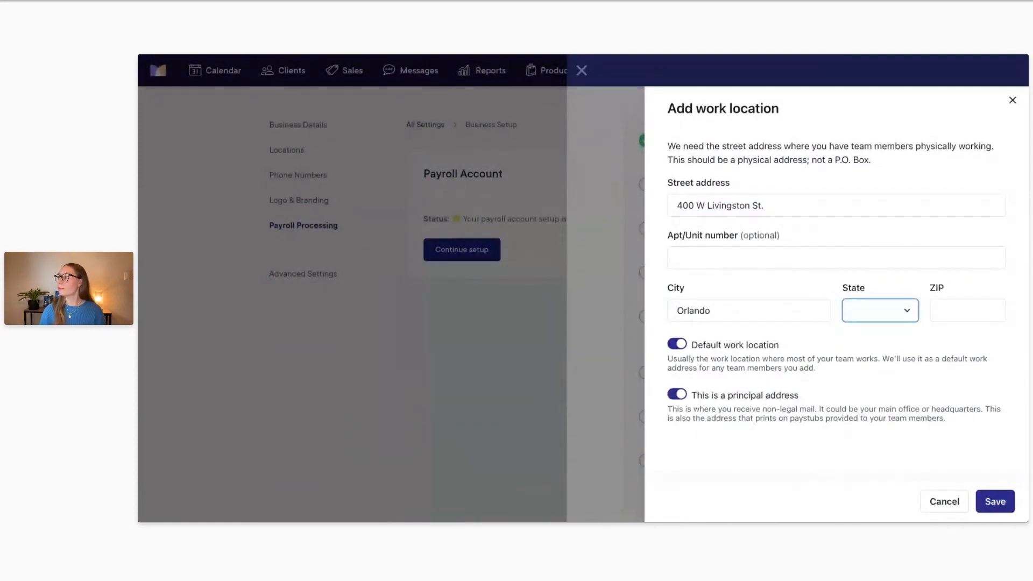
key("f")
left_click(952, 305)
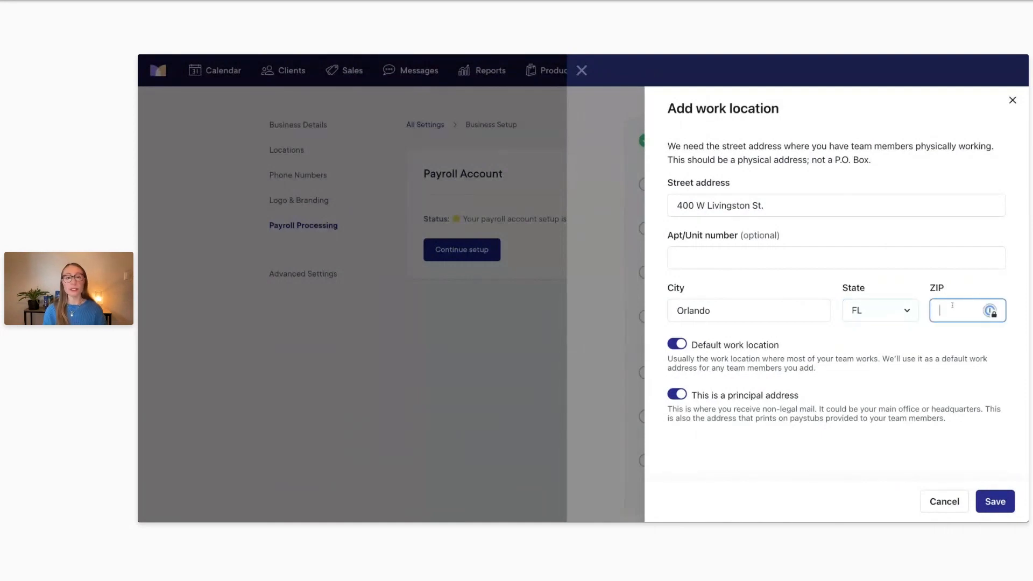
type("32801")
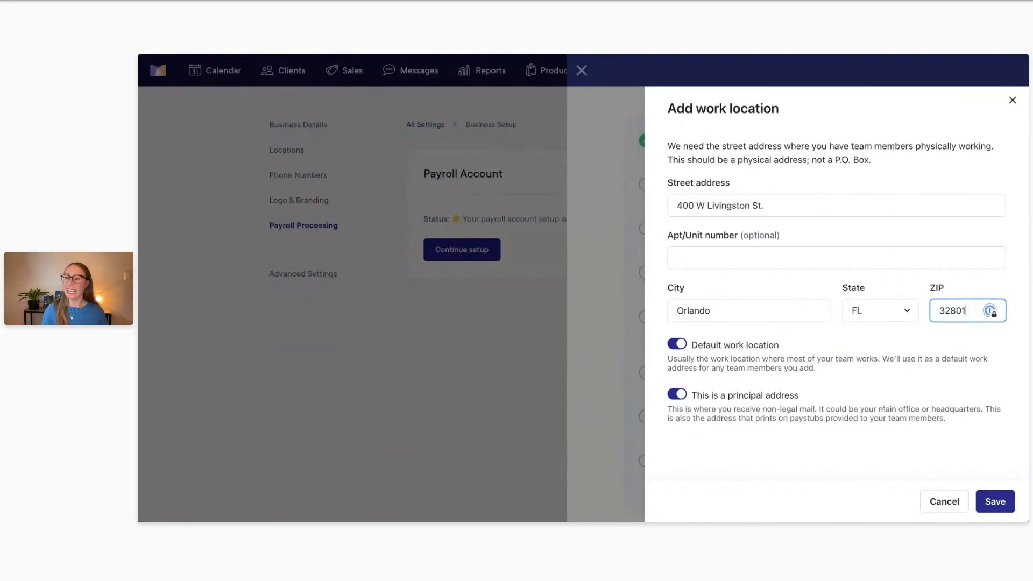
left_click(994, 503)
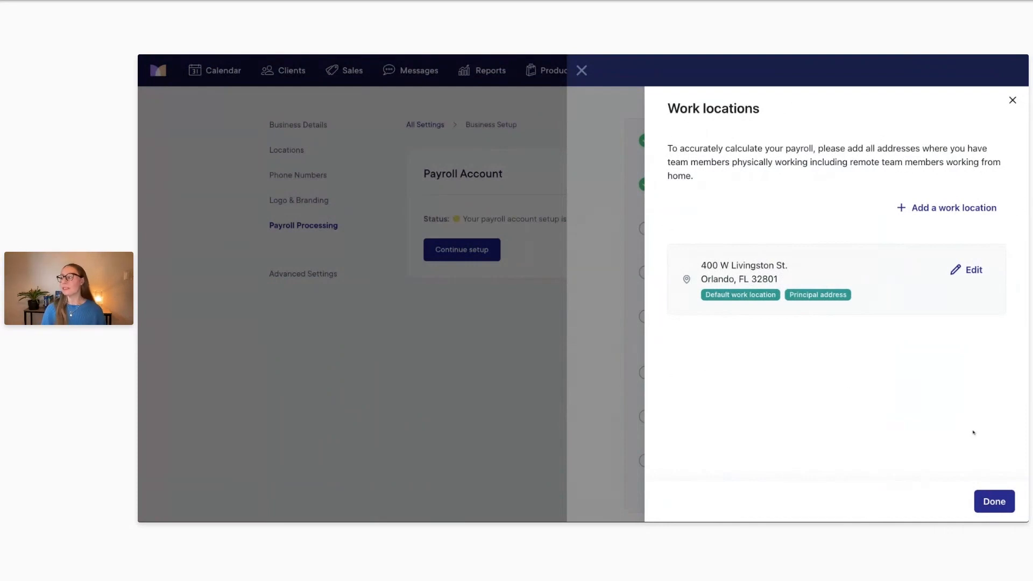
left_click(994, 503)
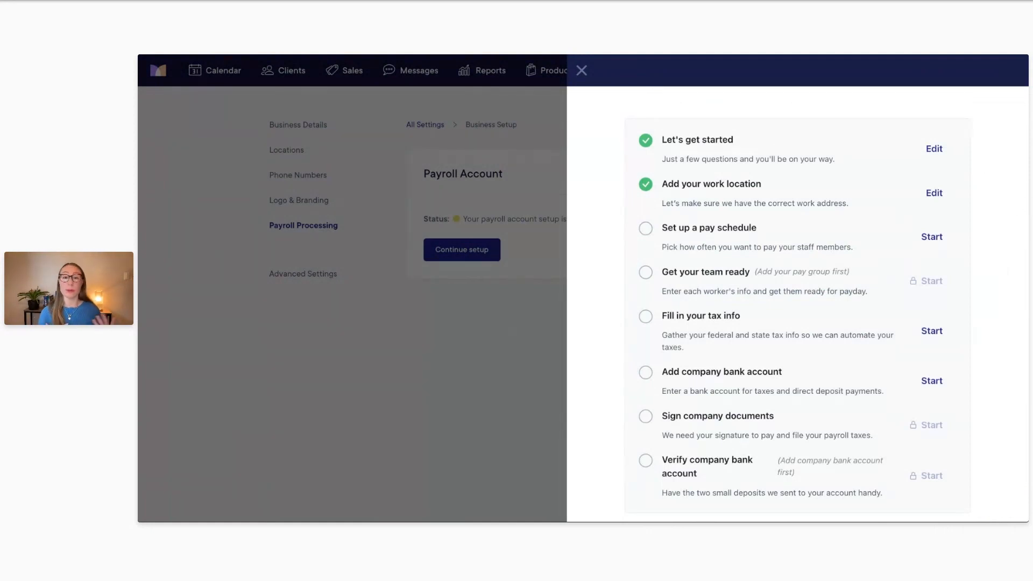
Step: Create 'Pay Group 1' paid every week, with first pay date 2024-02-16
left_click(931, 237)
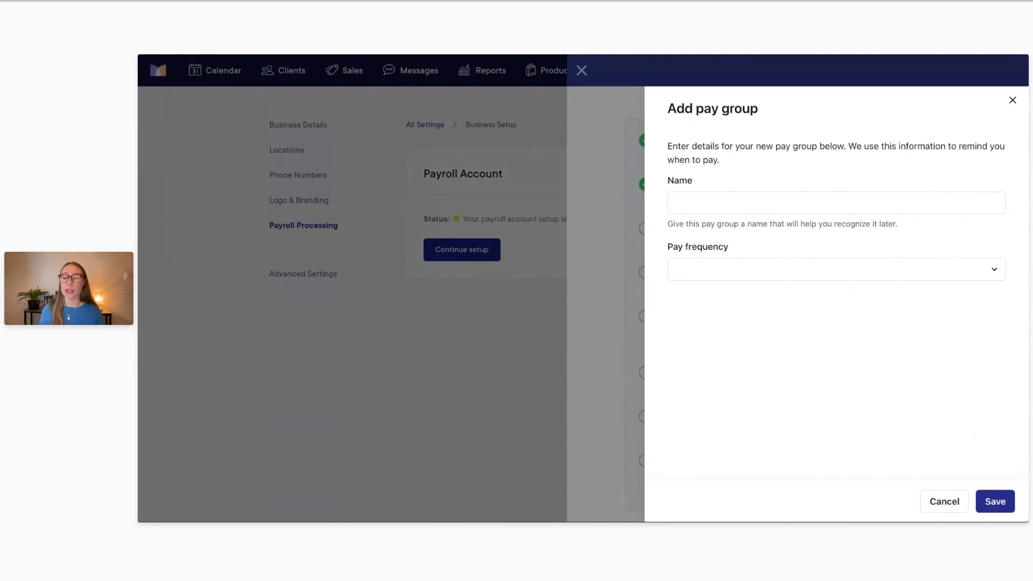
left_click(772, 203)
type("Pay Group 1")
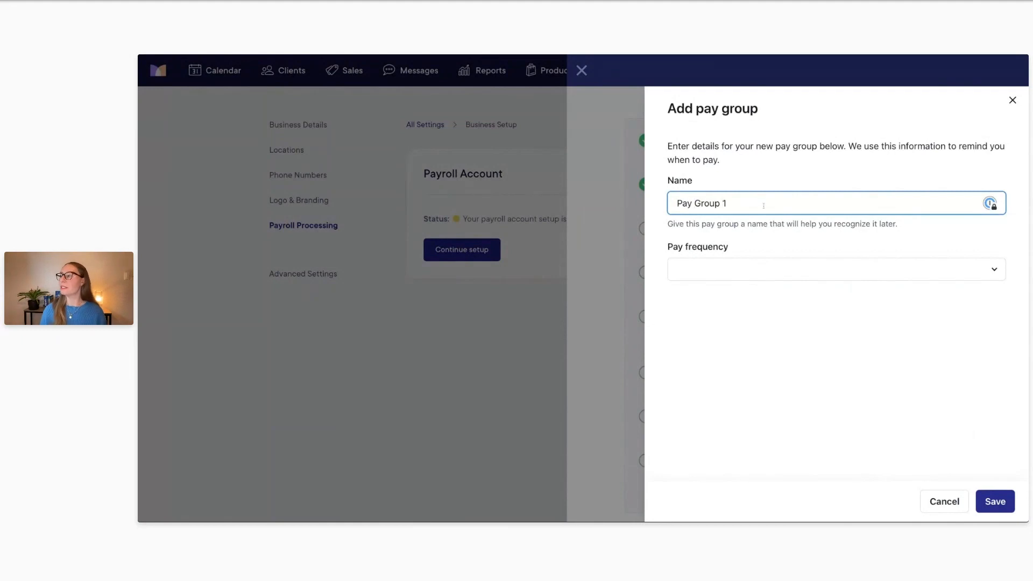
left_click(722, 268)
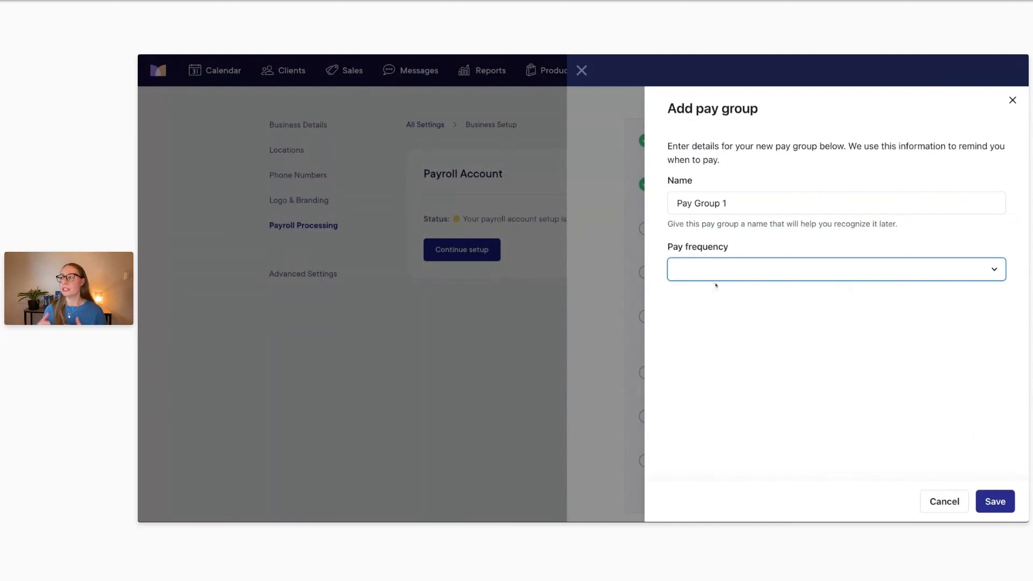
left_click(715, 285)
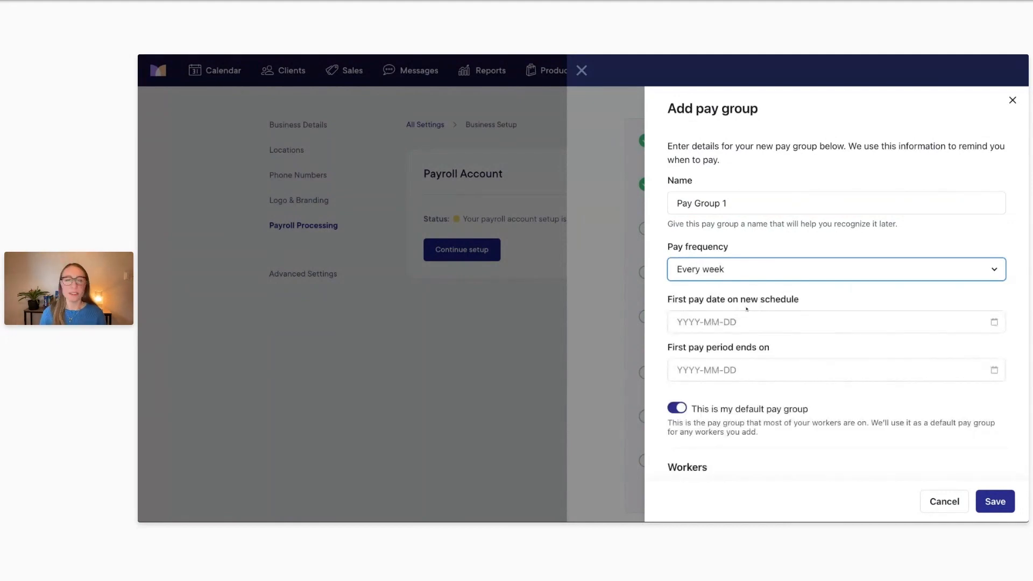
left_click(707, 321)
left_click(864, 340)
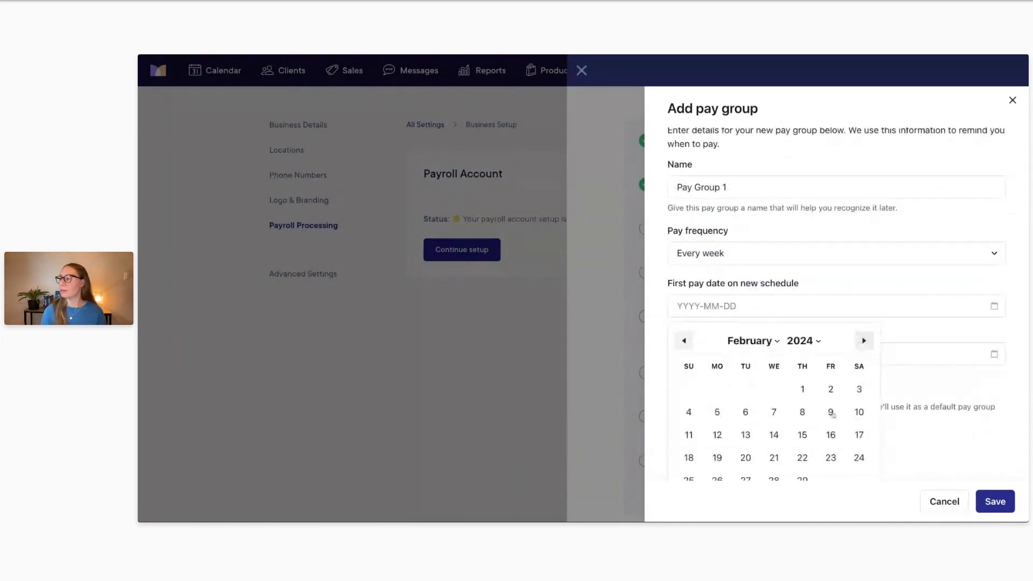
left_click(830, 433)
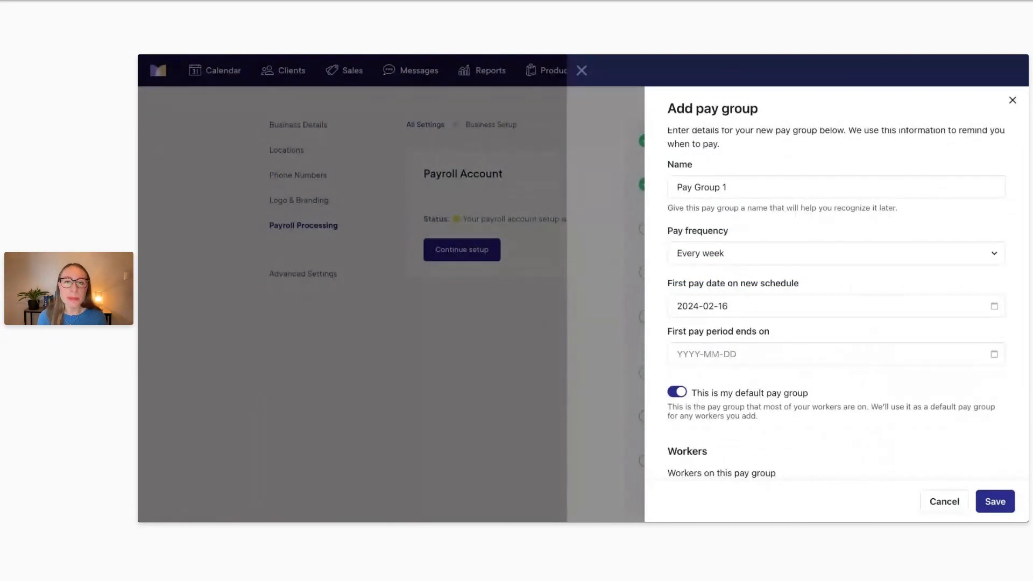
Step: Set the first pay period to end on 2024-02-22
left_click(735, 355)
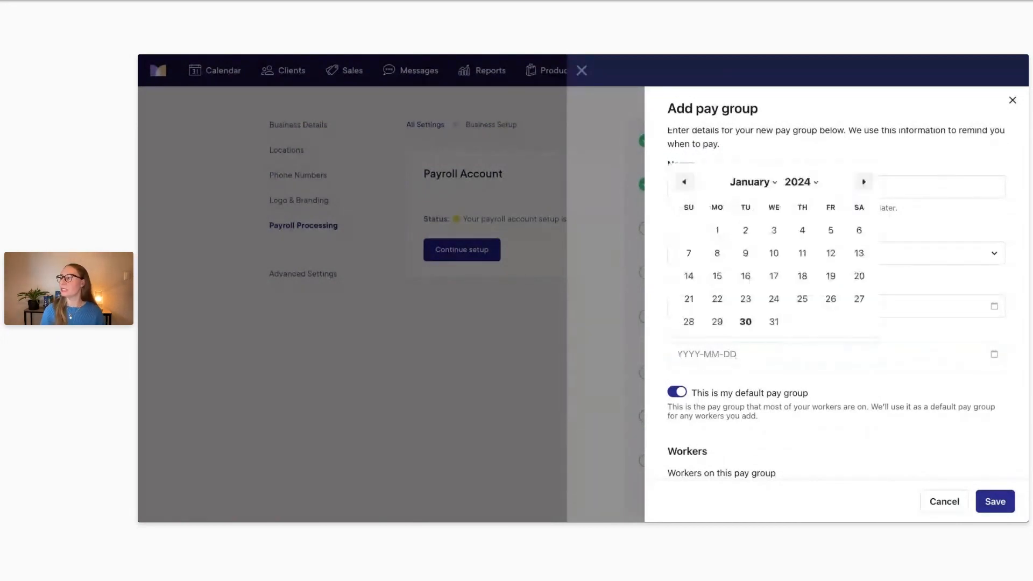
left_click(718, 355)
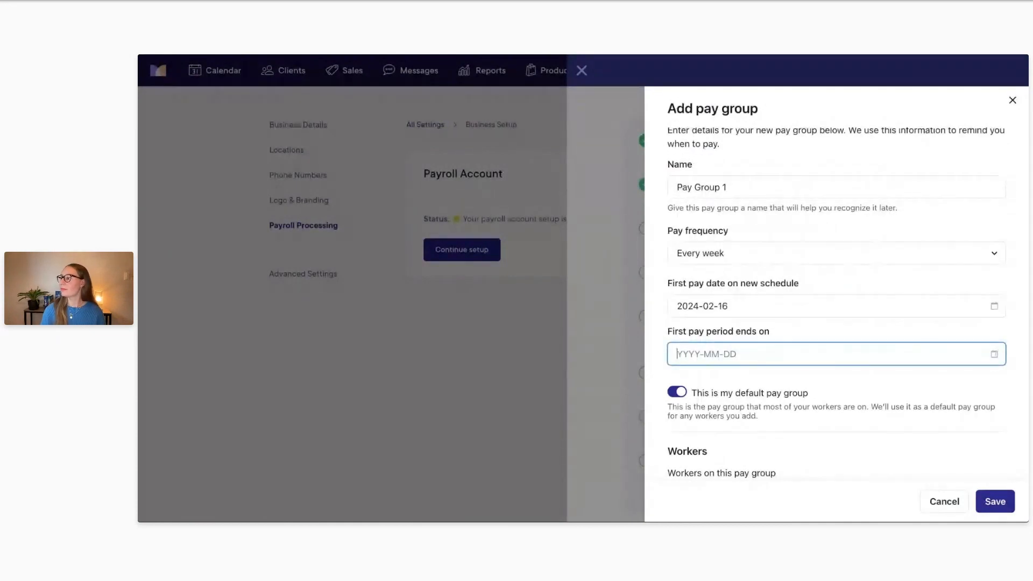
scroll(941, 344, "down", 1)
left_click(981, 286)
left_click(989, 332)
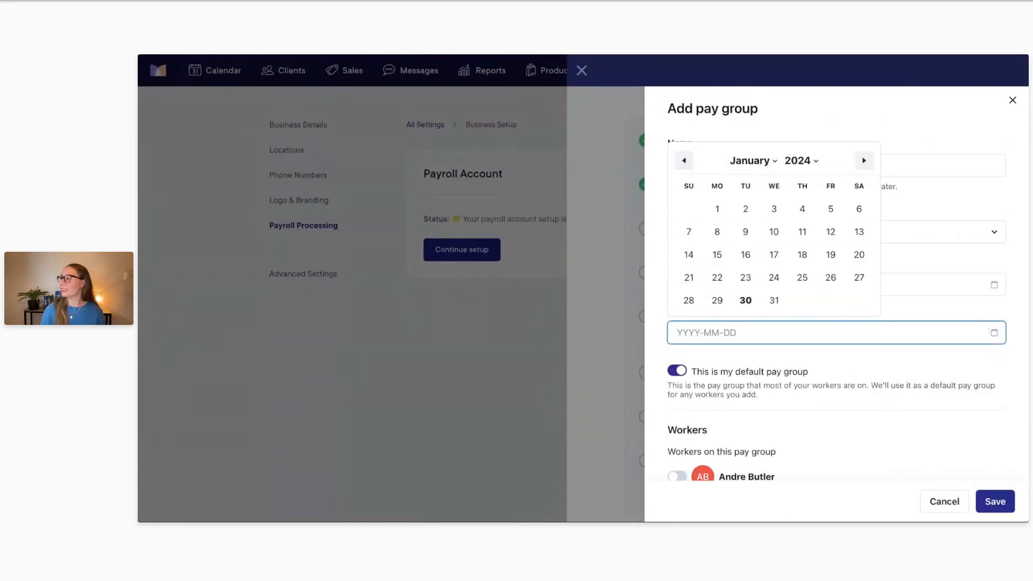
left_click(871, 162)
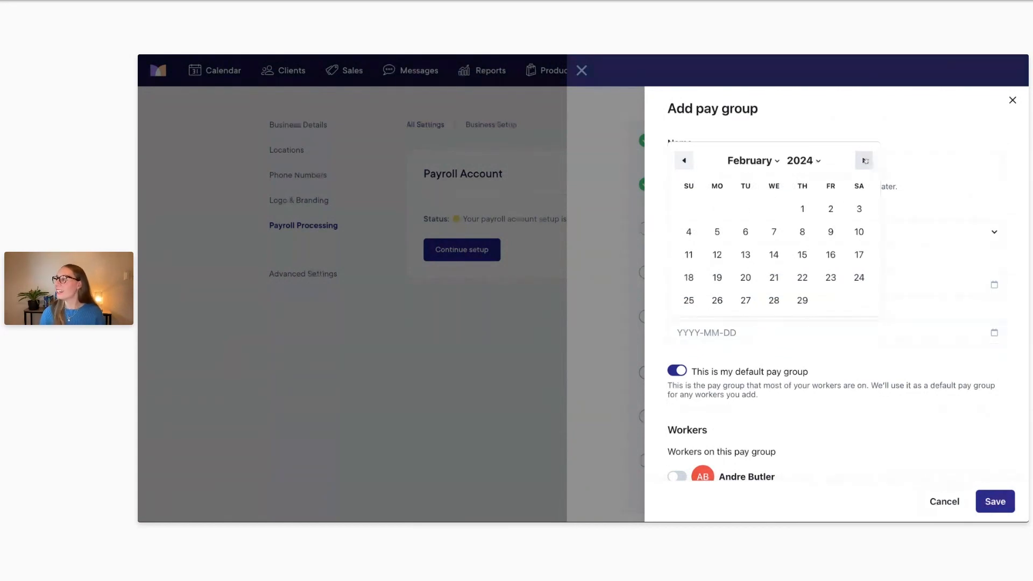
left_click(803, 278)
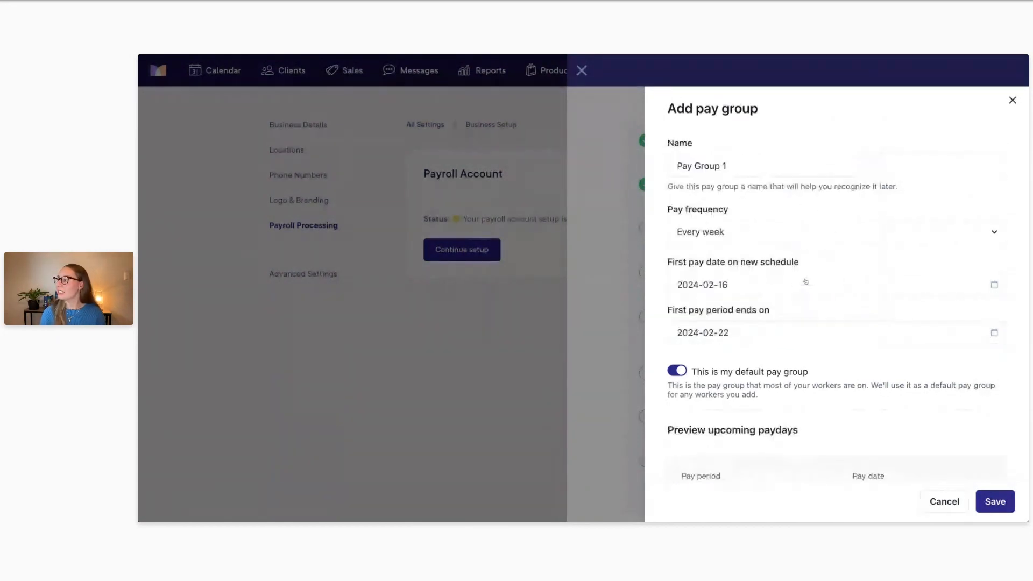
Step: Add all four workers to the pay group and save it
scroll(889, 307, "down", 2)
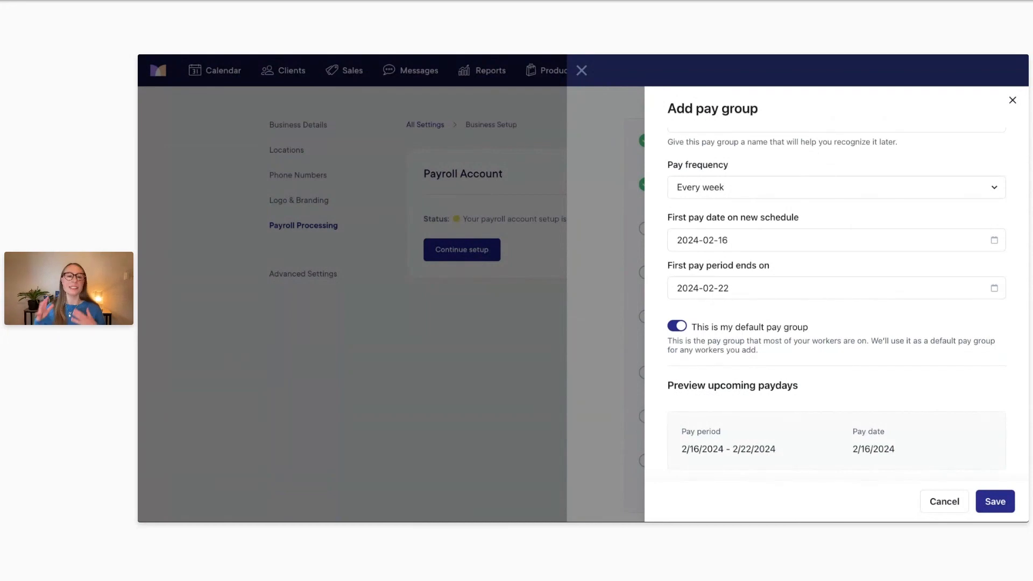
scroll(847, 303, "down", 1)
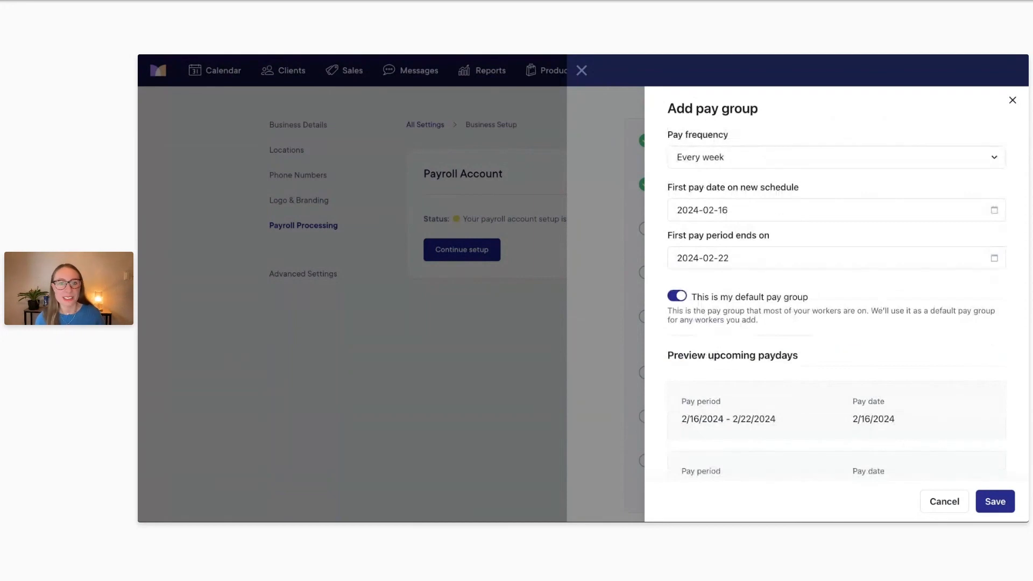
scroll(798, 291, "down", 2)
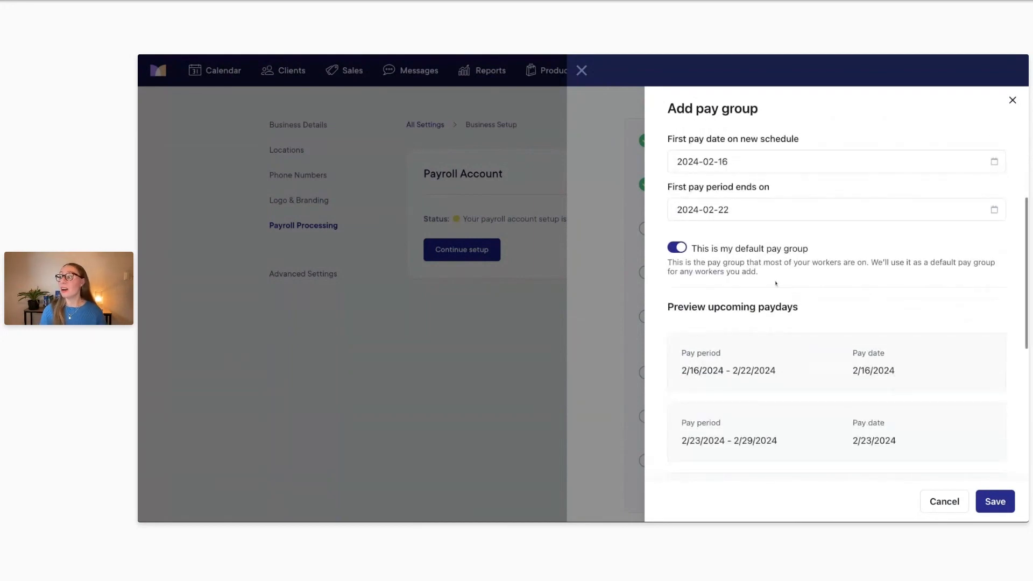
scroll(775, 284, "down", 3)
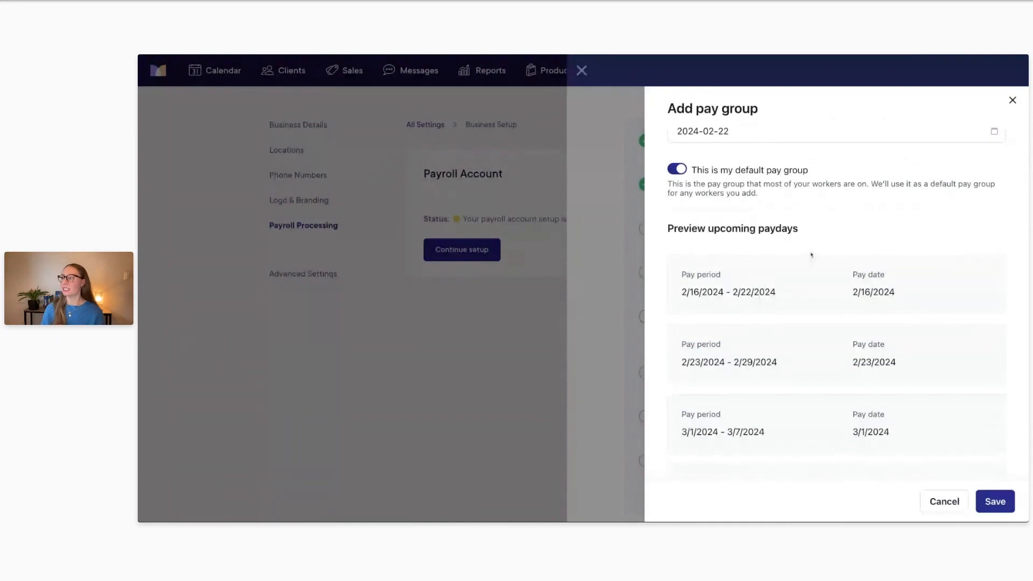
scroll(811, 254, "down", 1)
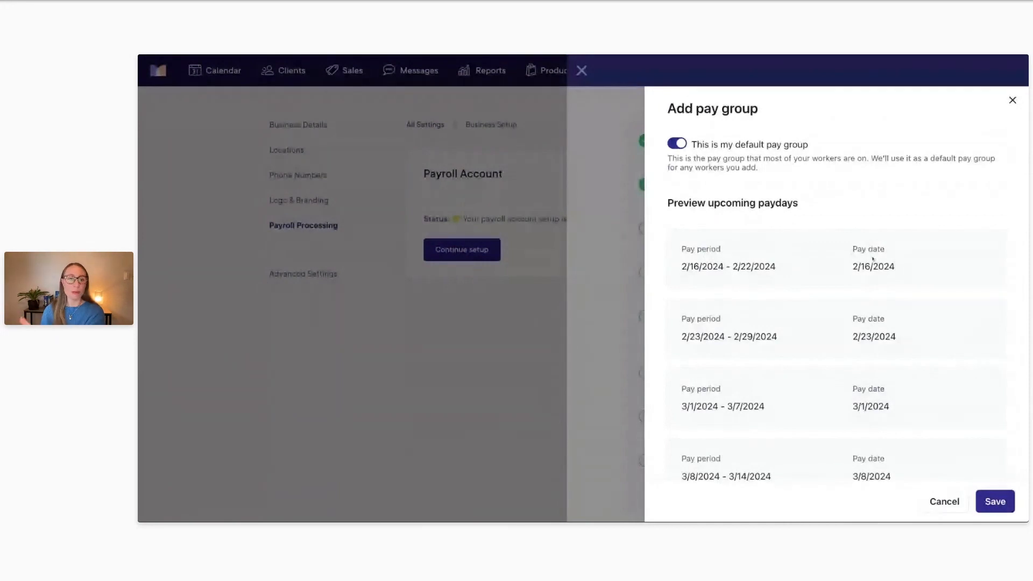
scroll(872, 259, "down", 1)
scroll(873, 259, "down", 1)
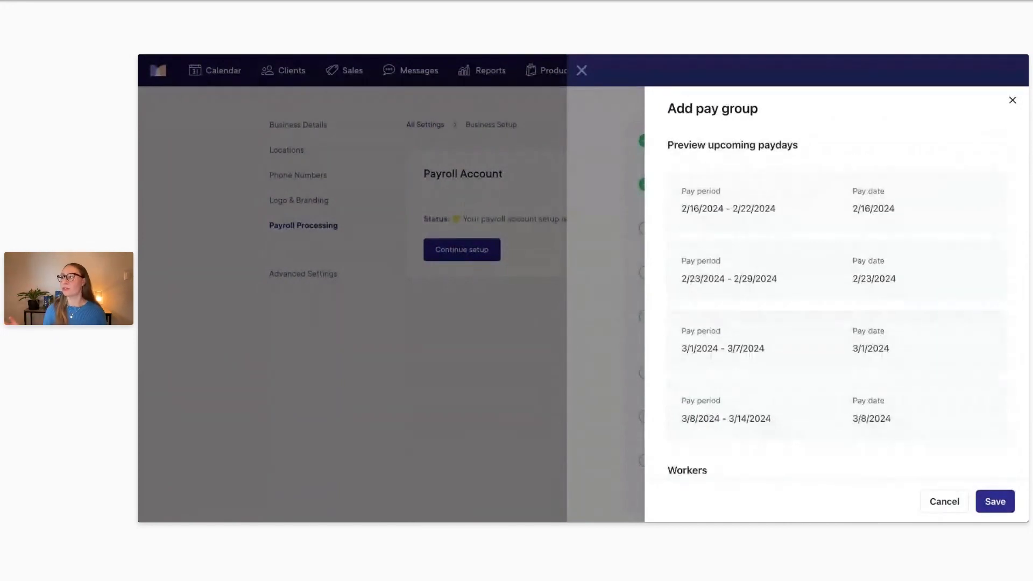
scroll(864, 293, "down", 3)
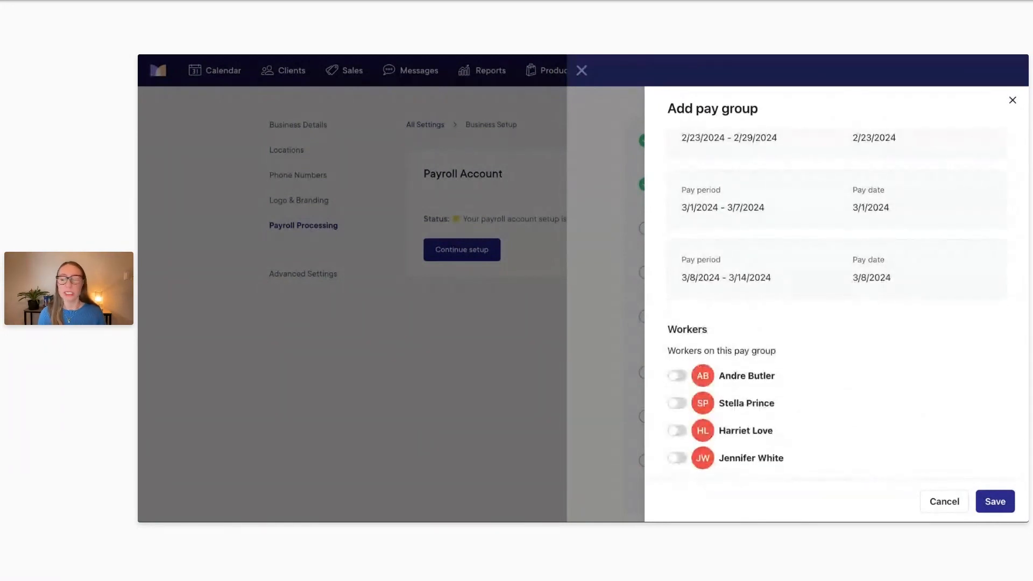
left_click(677, 376)
left_click(677, 403)
left_click(676, 431)
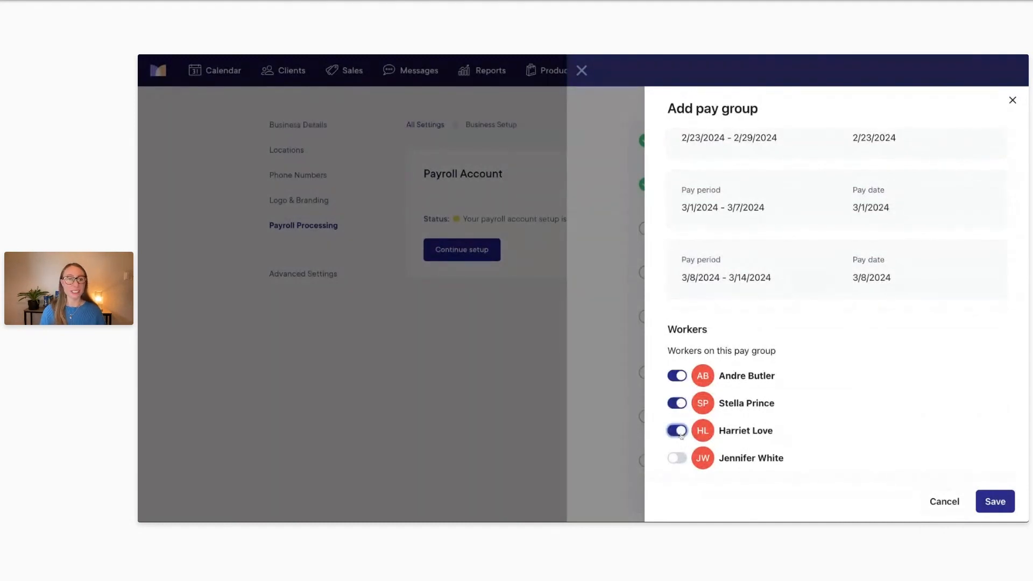
left_click(677, 457)
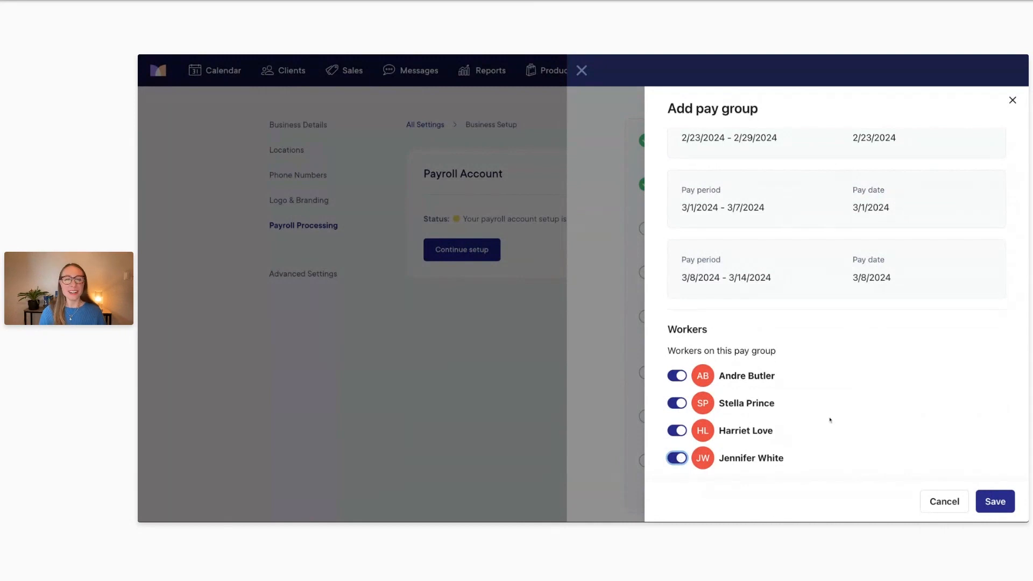
left_click(996, 495)
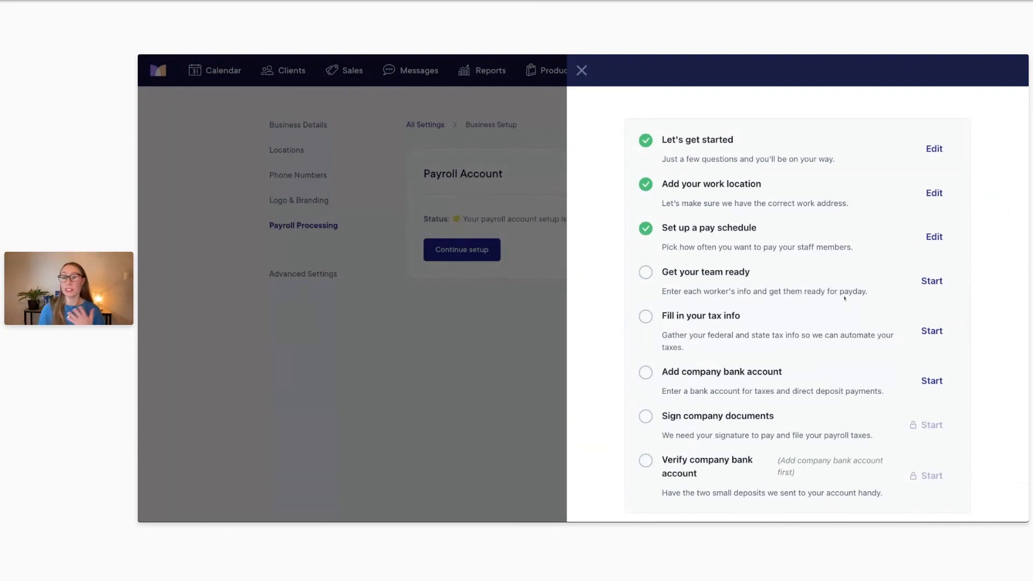
Step: Start the 'Get your team ready' checklist step
left_click(929, 282)
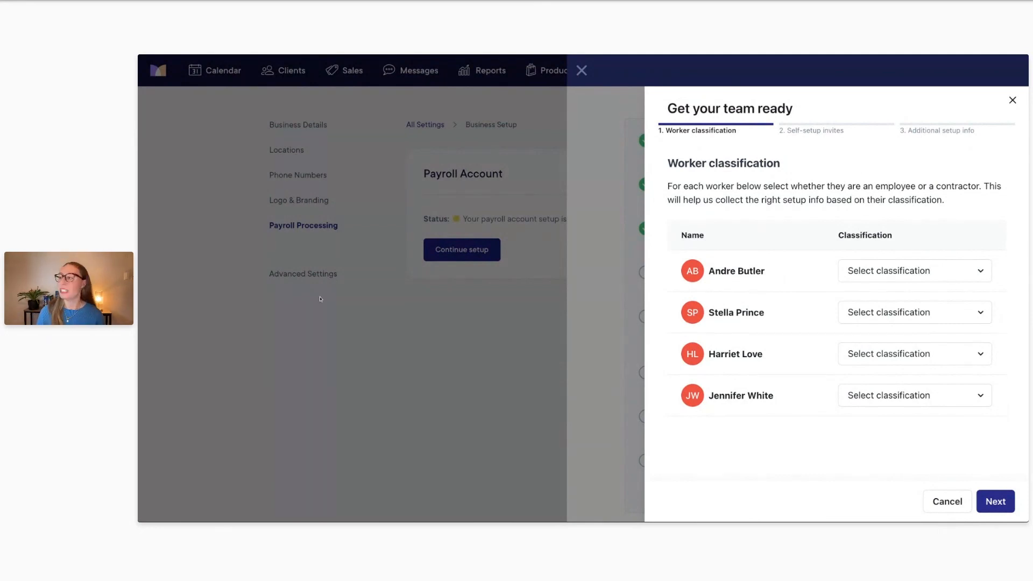
Step: Classify the first three workers as Employee and the fourth as Contractor, then continue
left_click(903, 272)
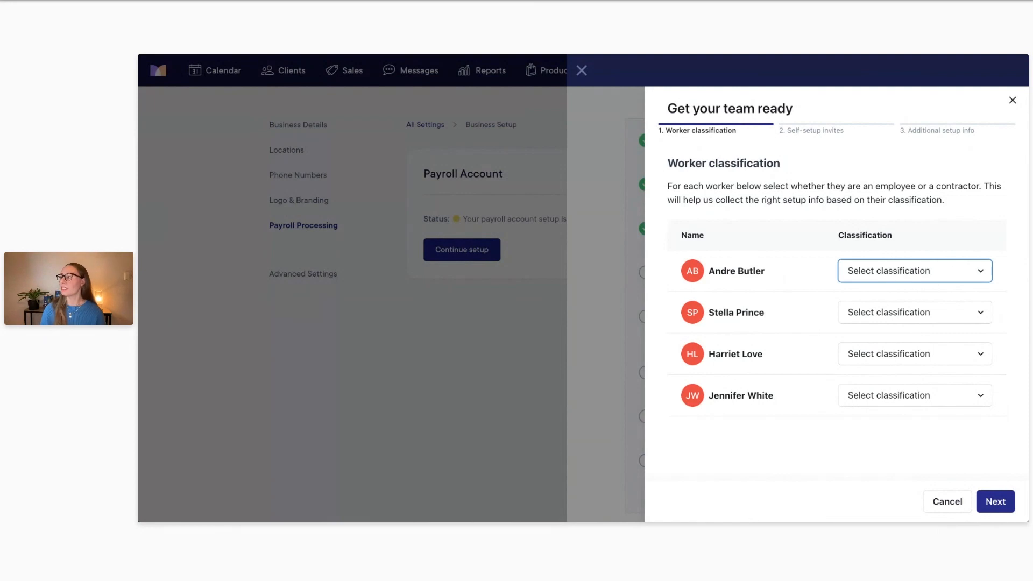
left_click(893, 285)
left_click(873, 311)
left_click(882, 326)
left_click(873, 353)
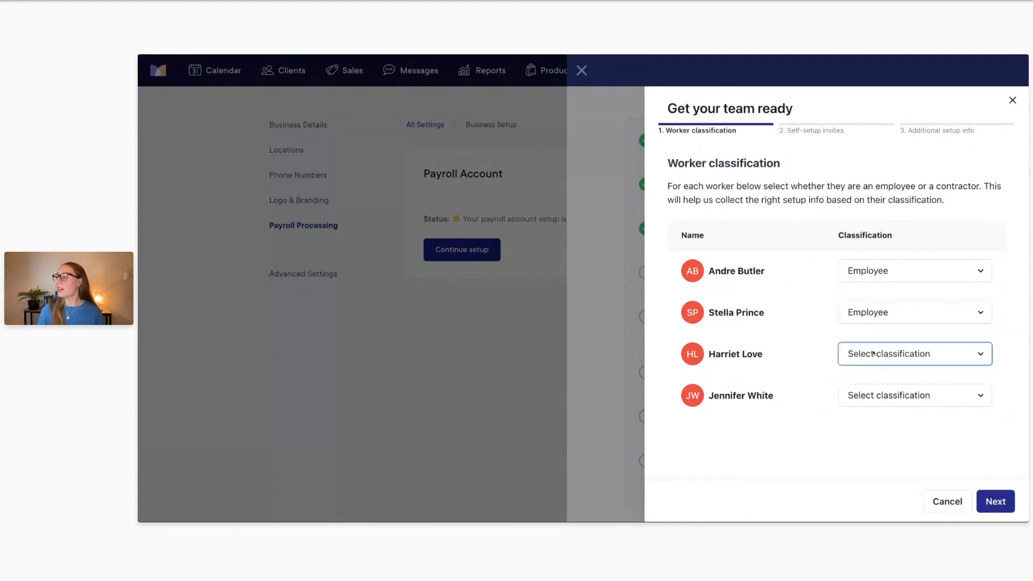
left_click(877, 368)
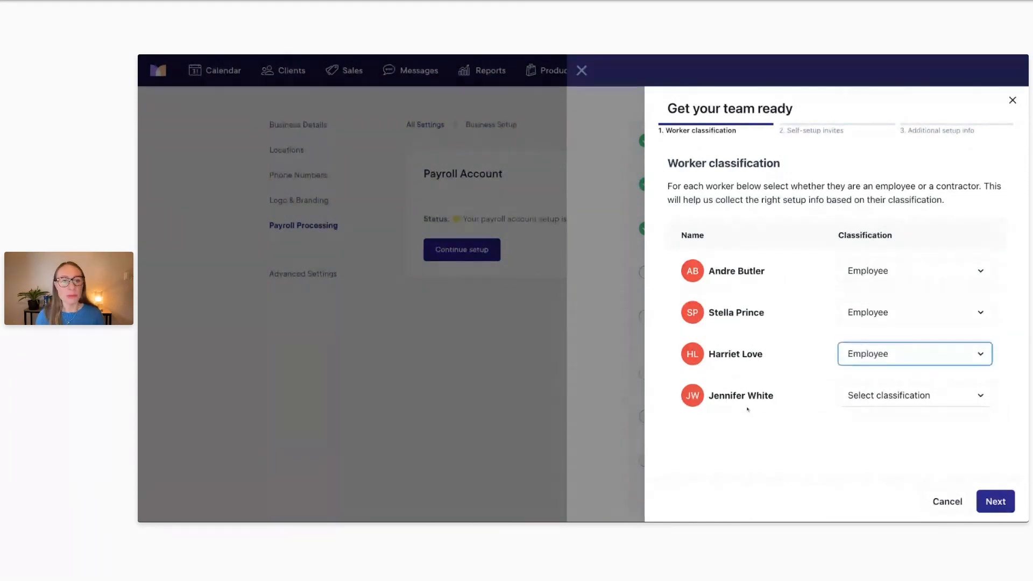
left_click(878, 395)
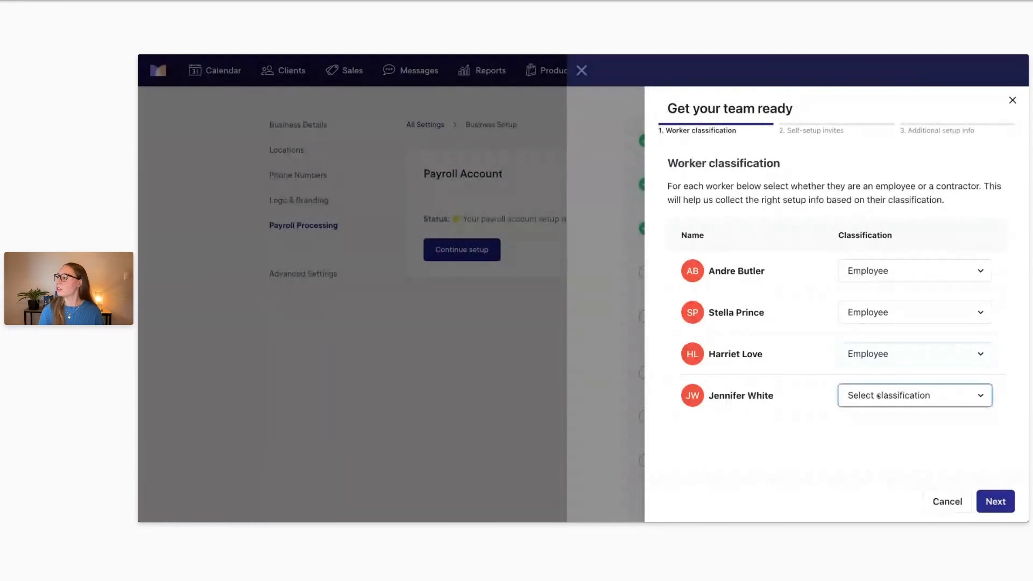
left_click(872, 427)
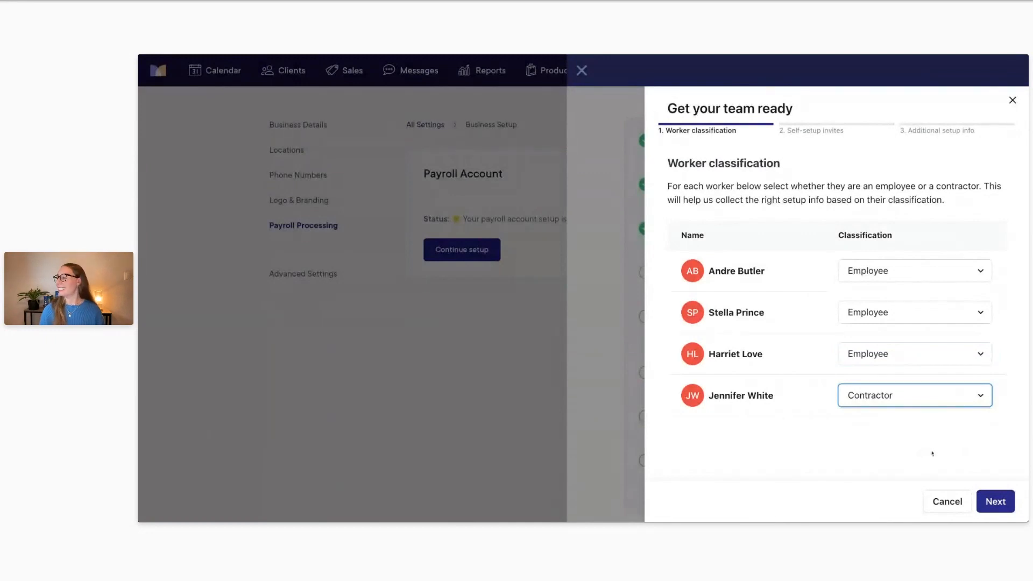
left_click(996, 501)
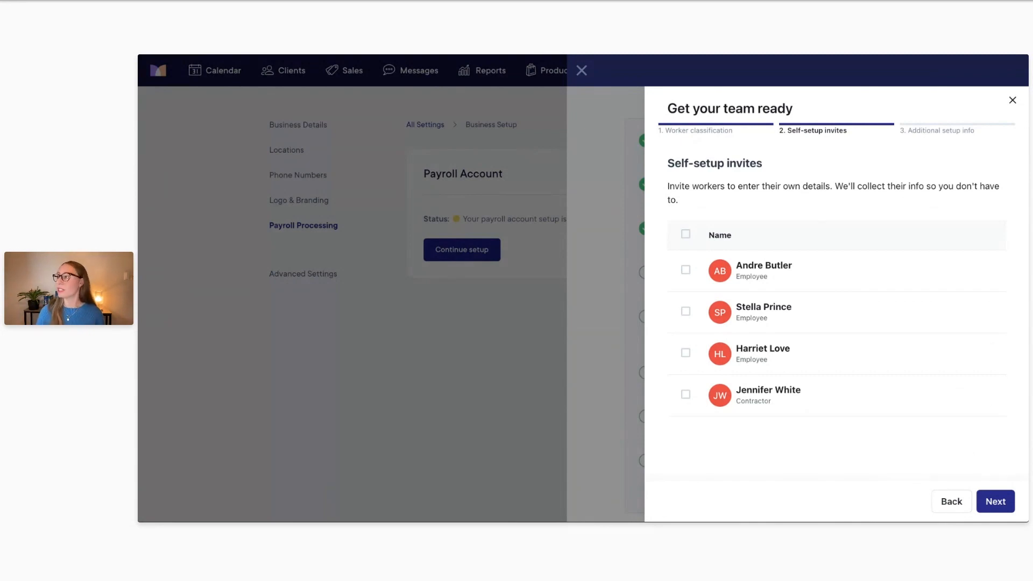
Step: Select all workers except the contractor for self-setup invites and continue
left_click(685, 271)
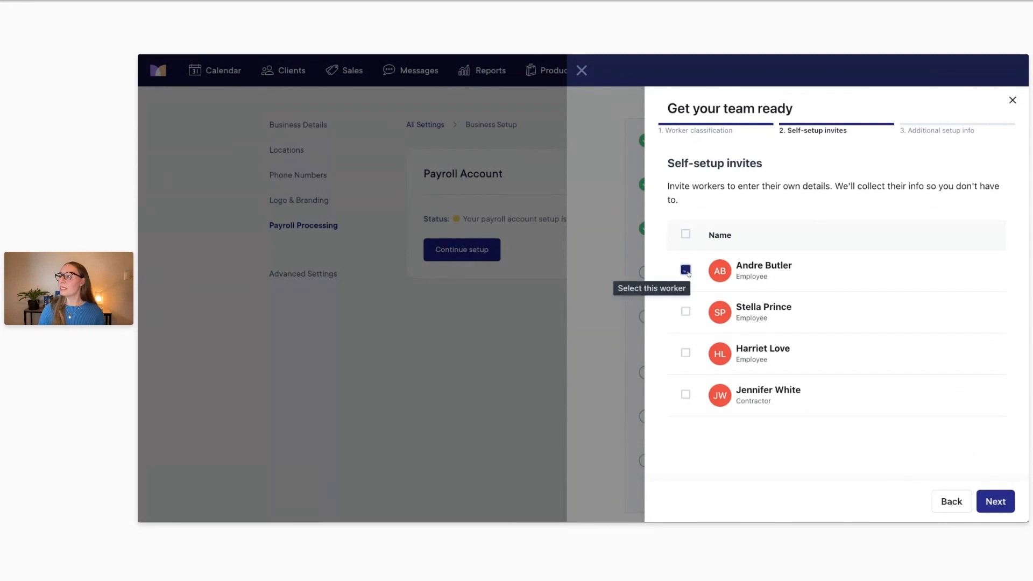
left_click(686, 235)
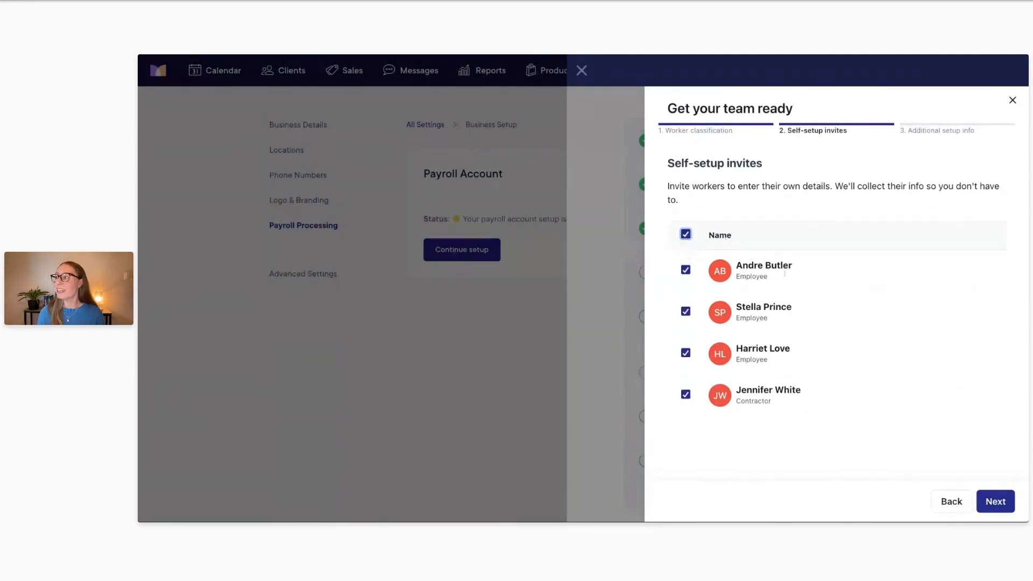
left_click(685, 394)
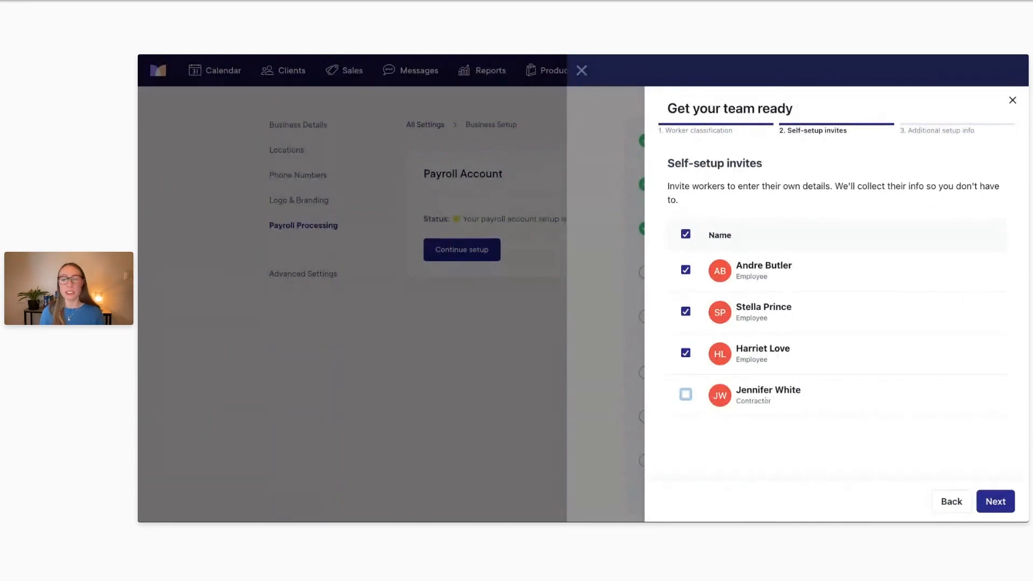
left_click(996, 501)
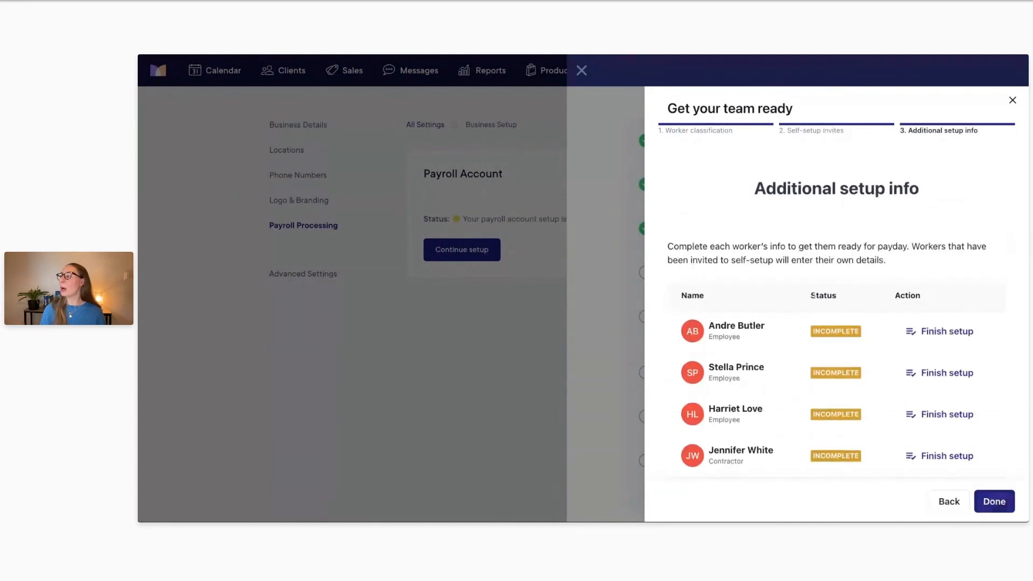
Step: For the first worker, set Overtime eligible to Yes and hire date 2023-06-01, then save
scroll(815, 296, "down", 1)
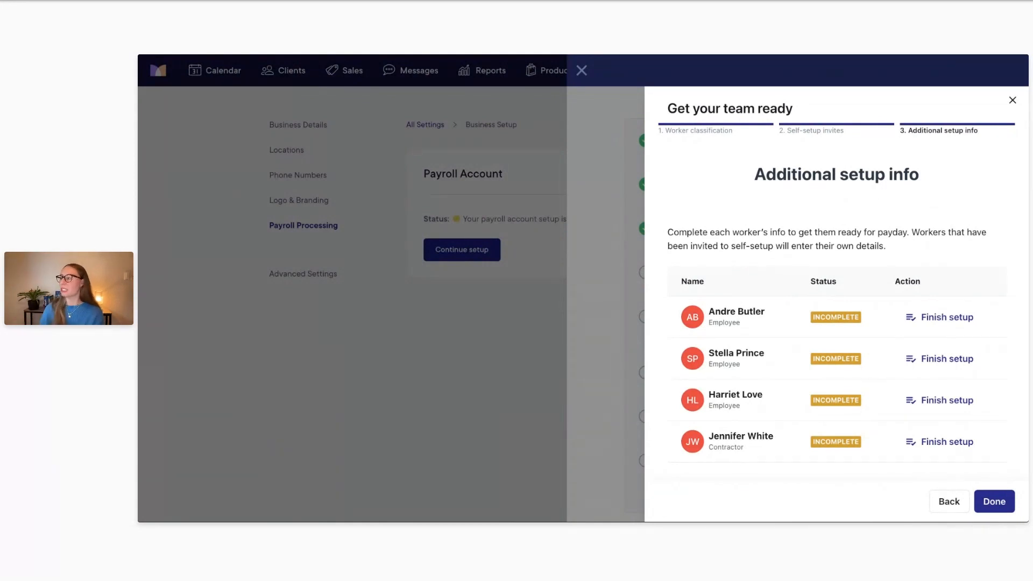
mouse_move(843, 317)
left_click(923, 319)
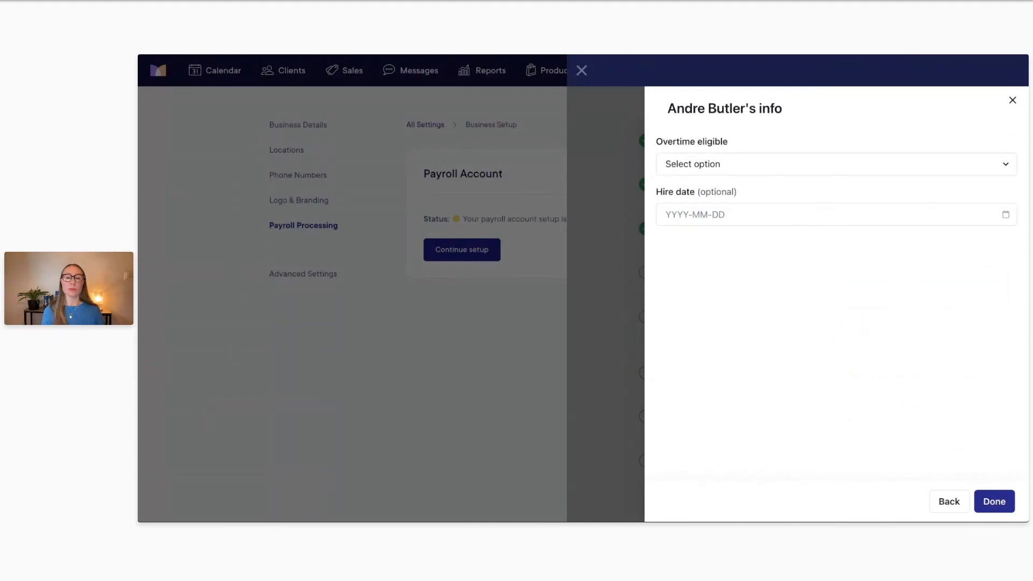
left_click(704, 171)
left_click(687, 203)
left_click(691, 214)
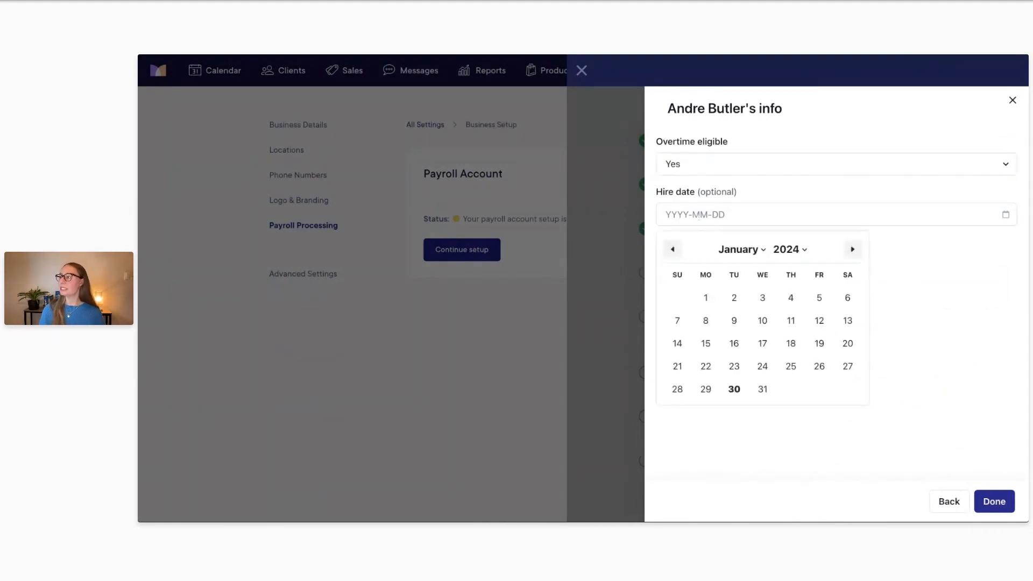
left_click(673, 249)
left_click(673, 249)
left_click(673, 249)
left_click(673, 249)
left_click(673, 249)
left_click(673, 249)
left_click(673, 249)
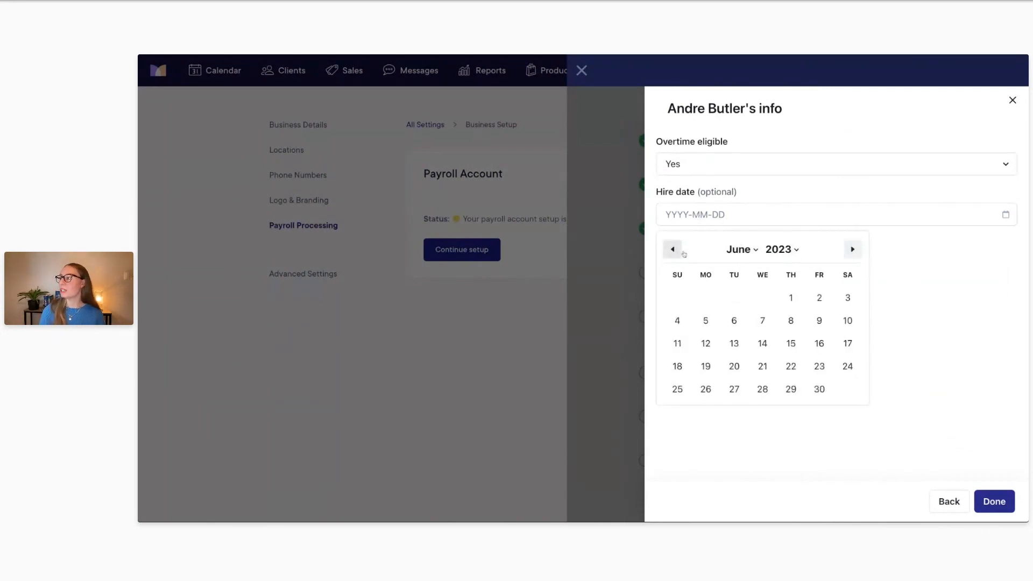
left_click(792, 296)
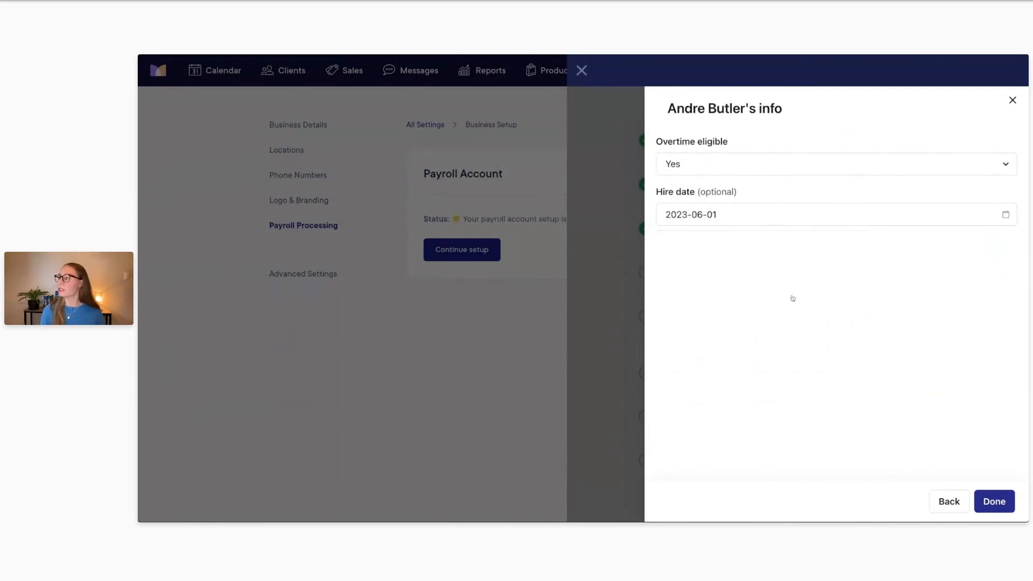
left_click(996, 503)
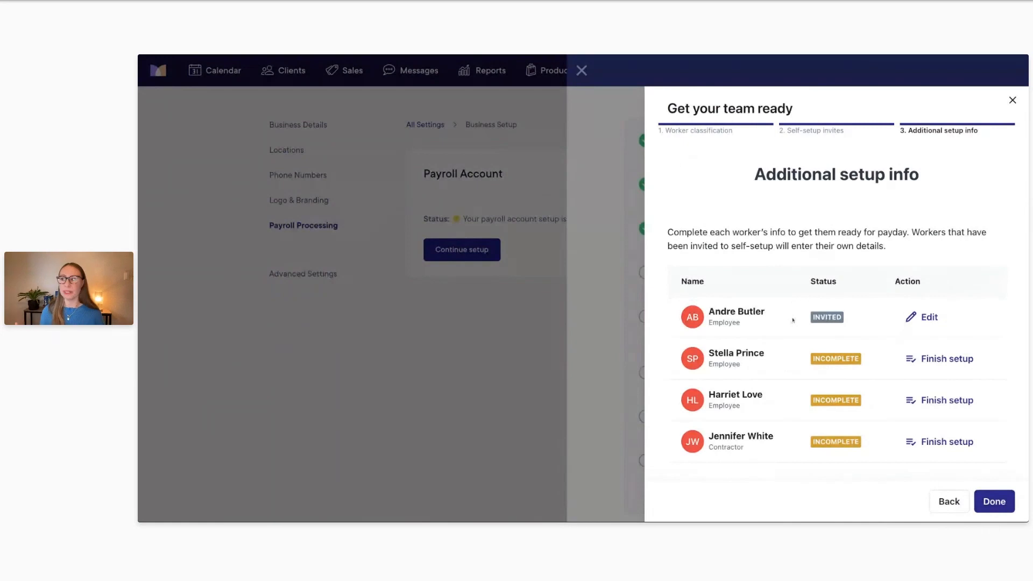
Step: Review the additional setup info list, where the first worker now shows as Invited
mouse_move(827, 317)
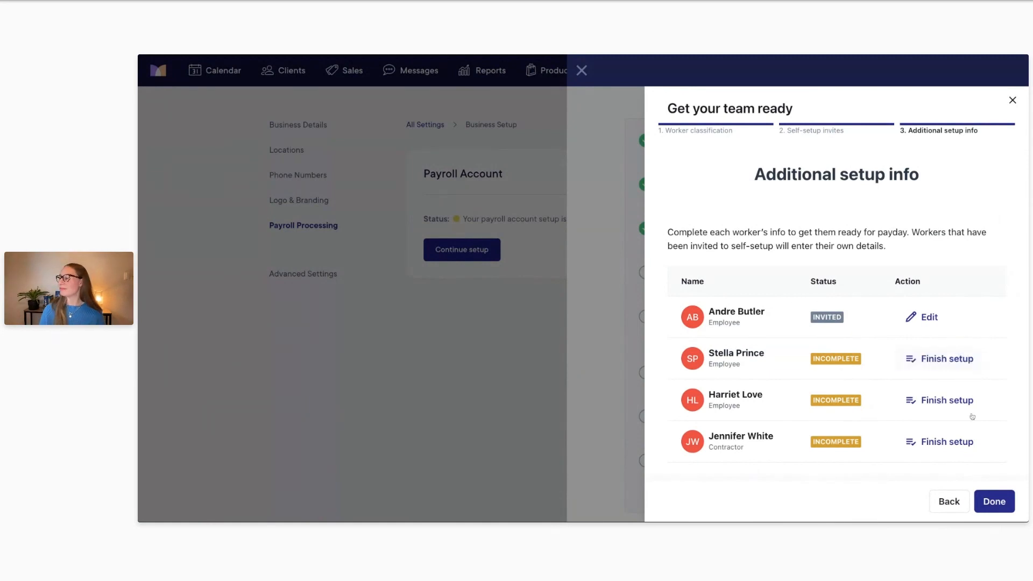
Step: Finish the team setup step, then begin the Fill in your tax info task
left_click(993, 501)
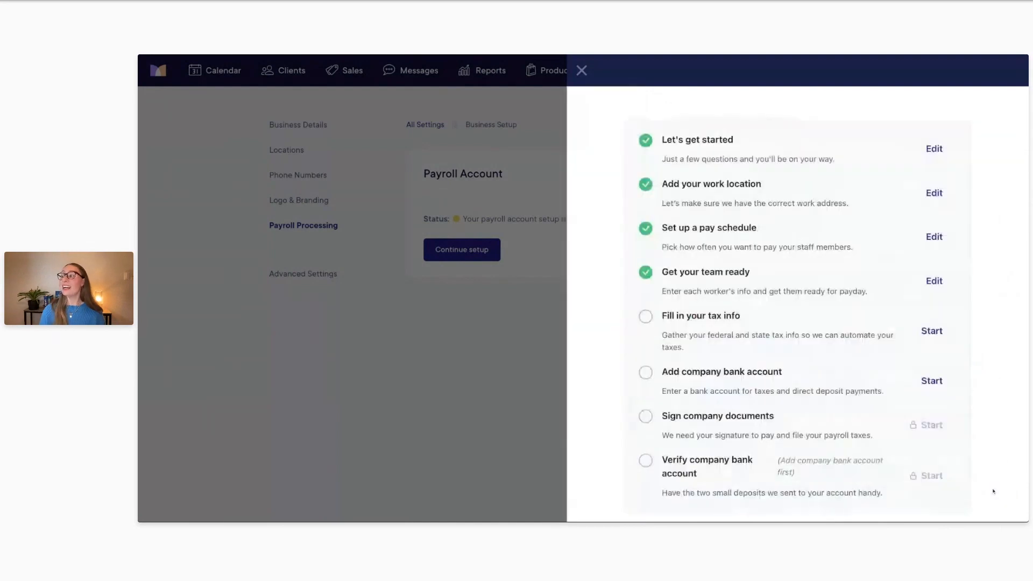
scroll(800, 380, "down", 1)
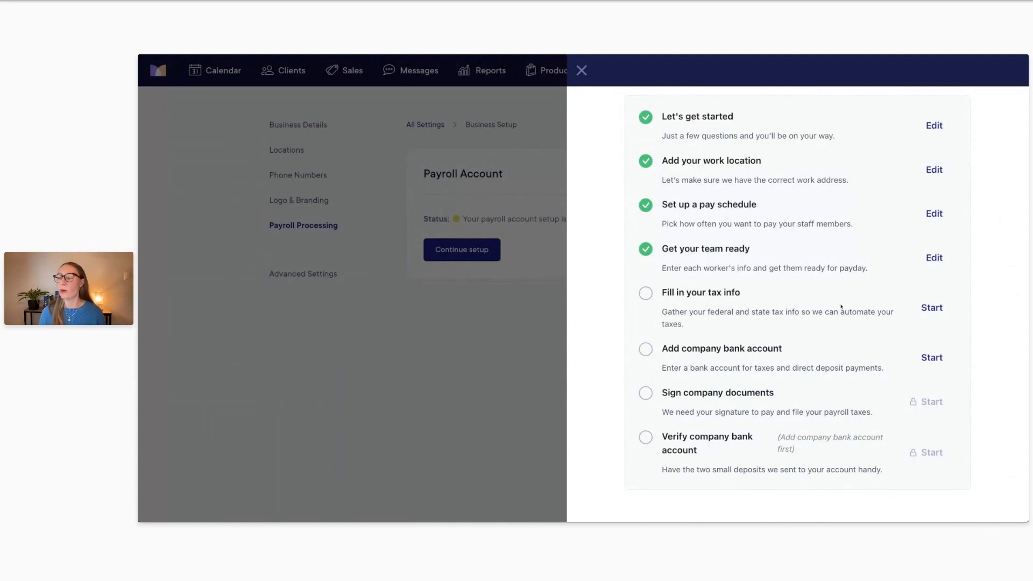
left_click(932, 308)
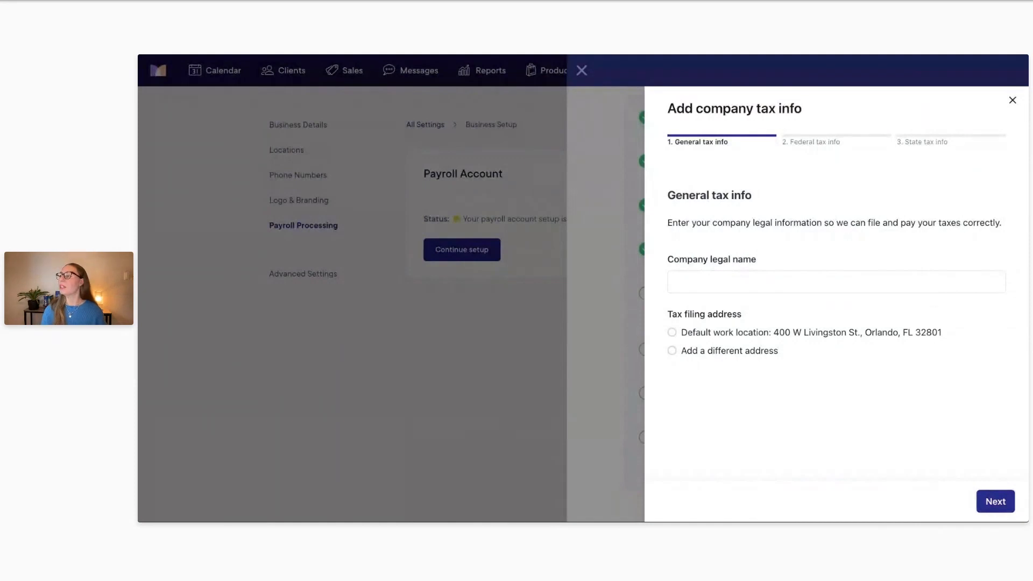
Step: Enter legal name 'Four Palms Salon & Spa' and use the default work location
left_click(706, 280)
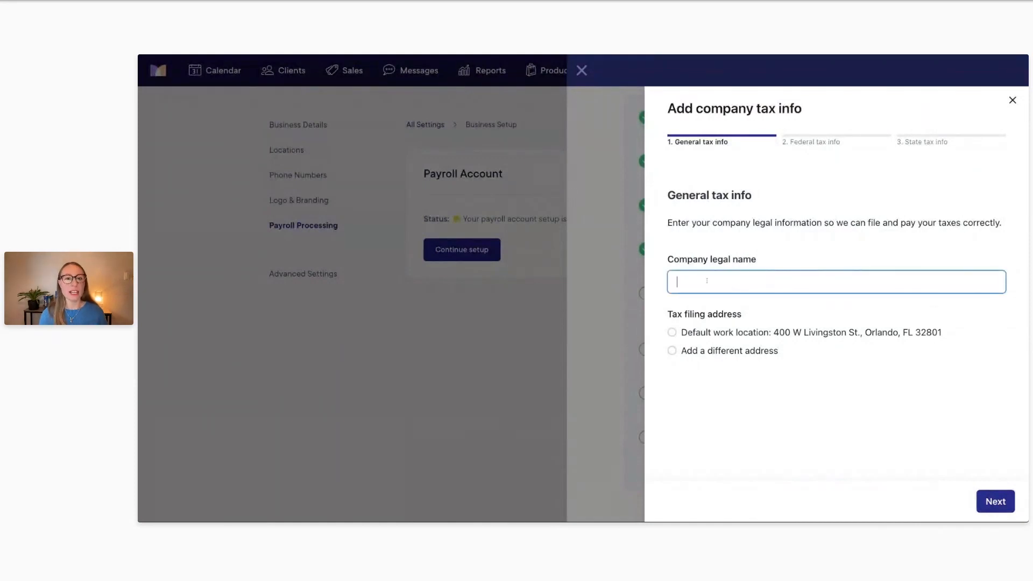
type("Four")
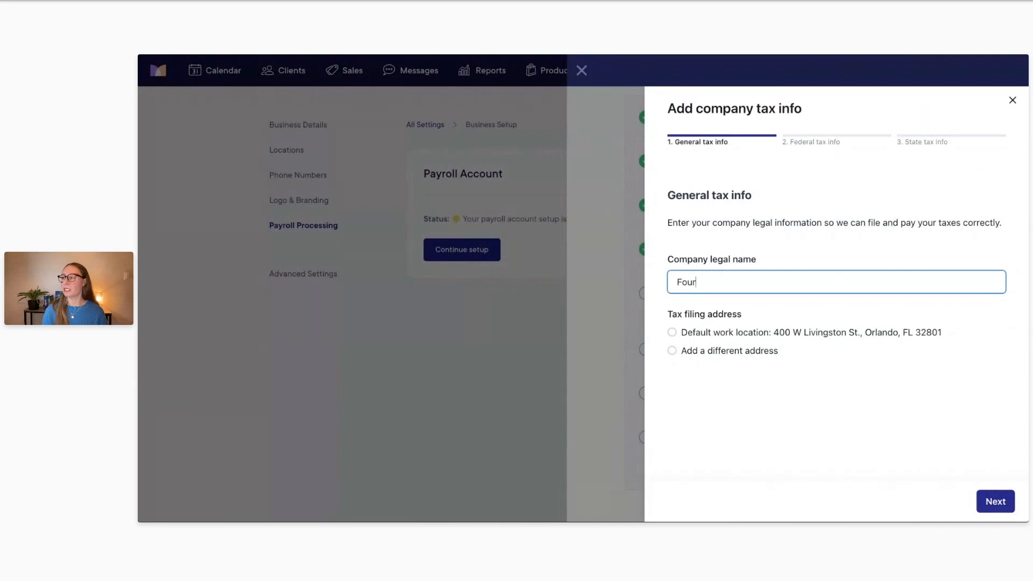
type(" Palms Salon")
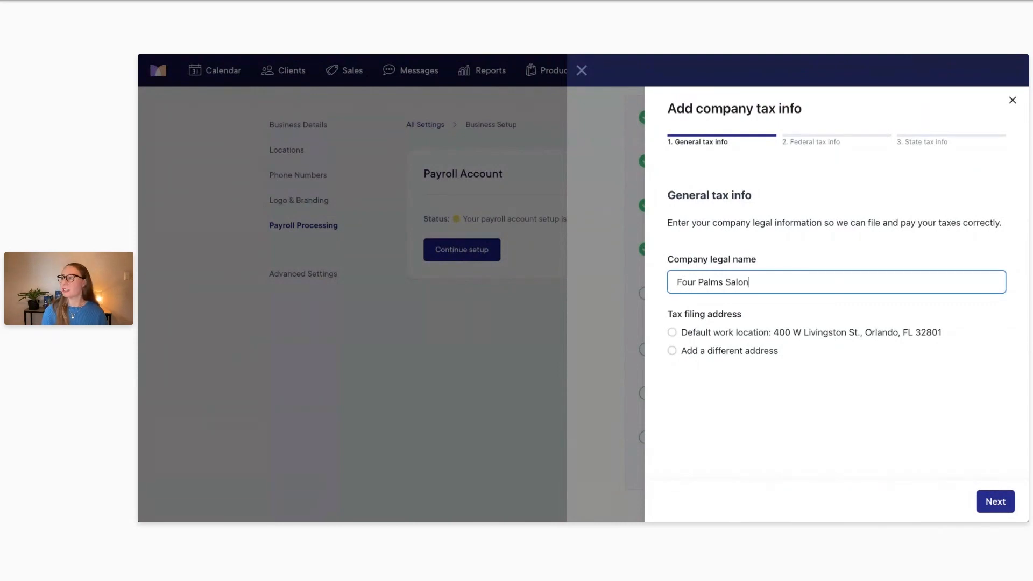
type(" &")
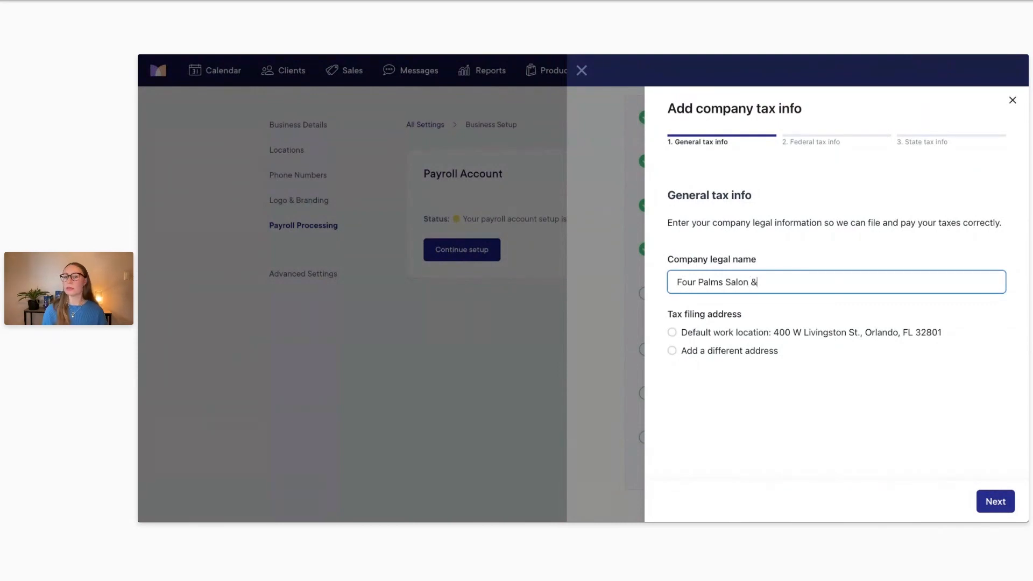
type(" Spa")
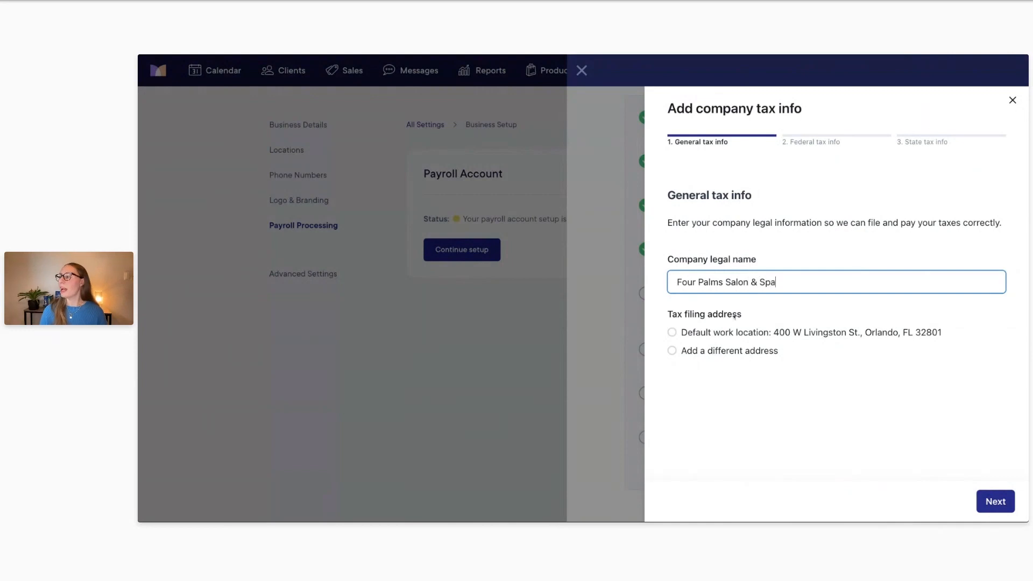
left_click(672, 332)
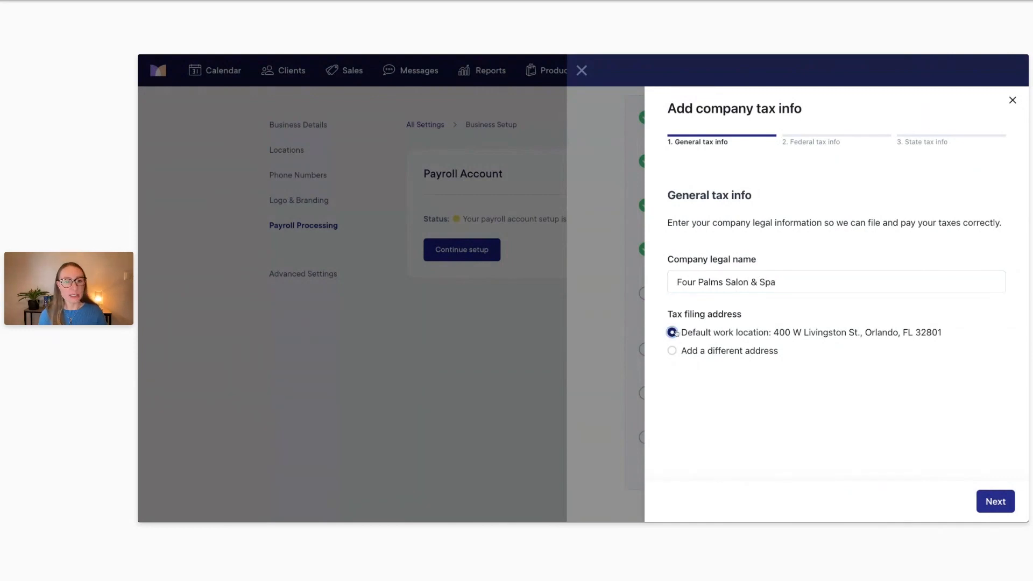
left_click(995, 501)
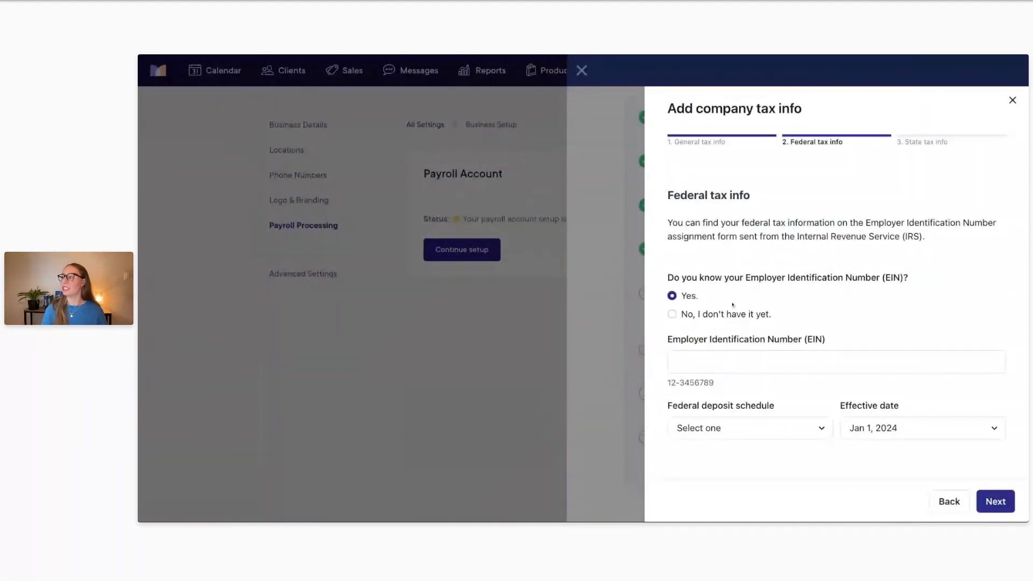
Step: Paste the sample EIN and set monthly federal deposits effective Apr 1, 2024
left_click(705, 360)
left_click_drag(713, 382, 667, 382)
key("ctrl+c")
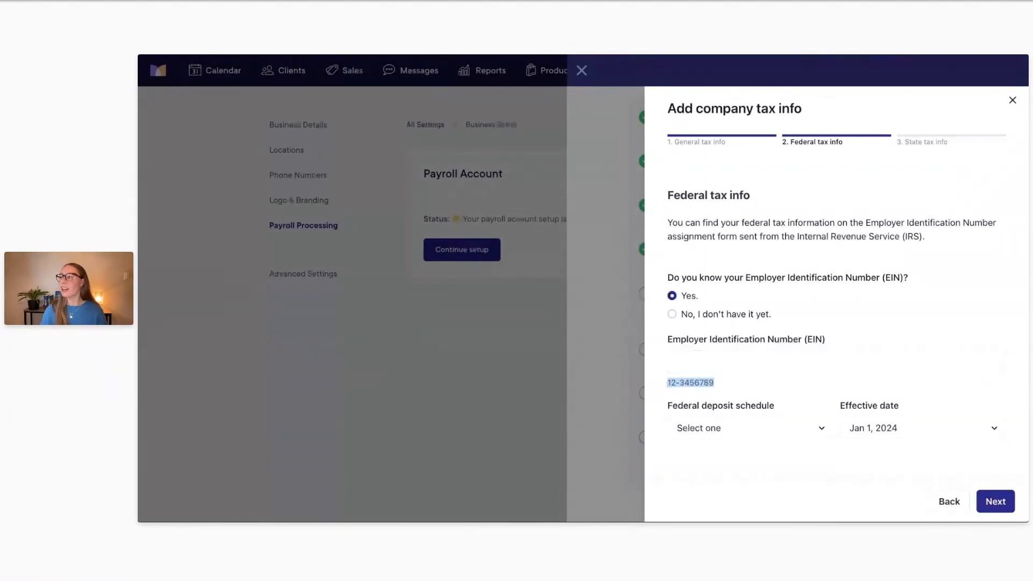
left_click(699, 361)
key("ctrl+v")
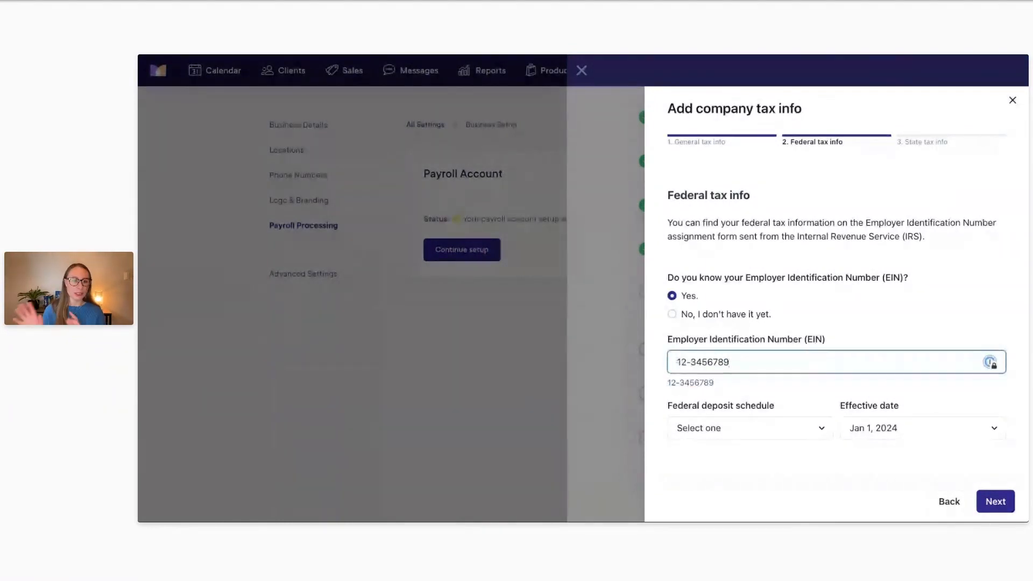
left_click(720, 429)
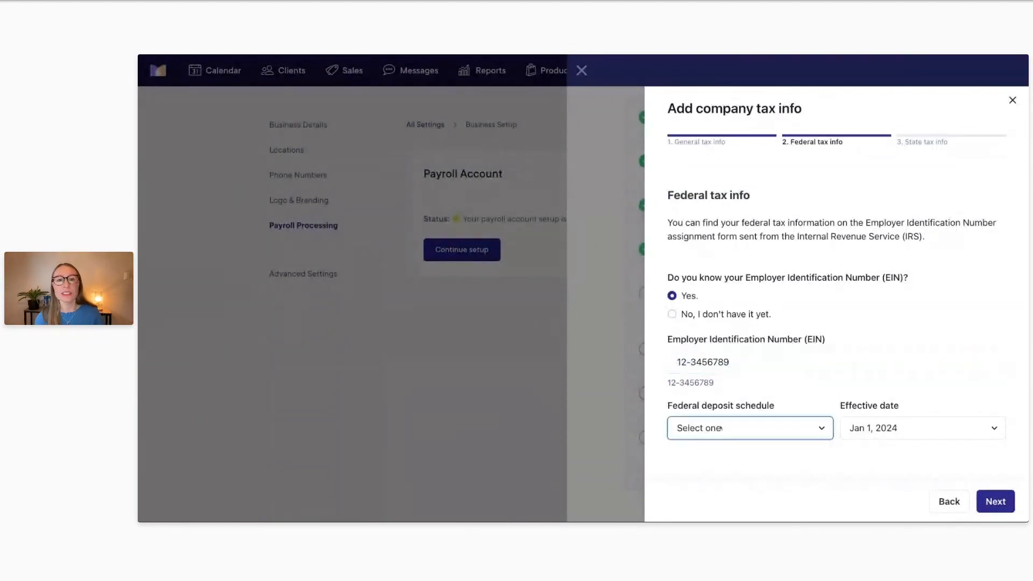
left_click(724, 442)
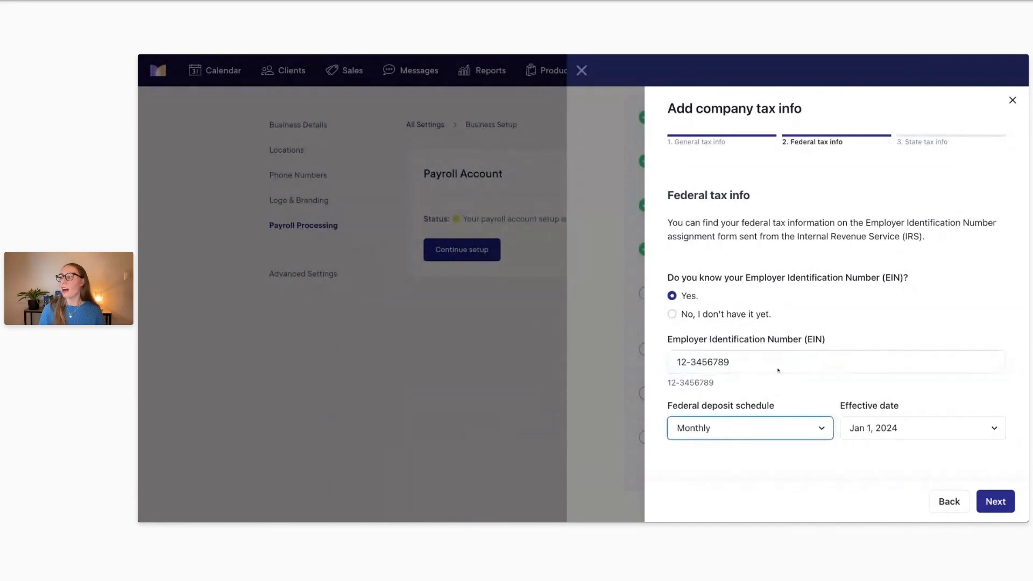
left_click(870, 428)
left_click(865, 431)
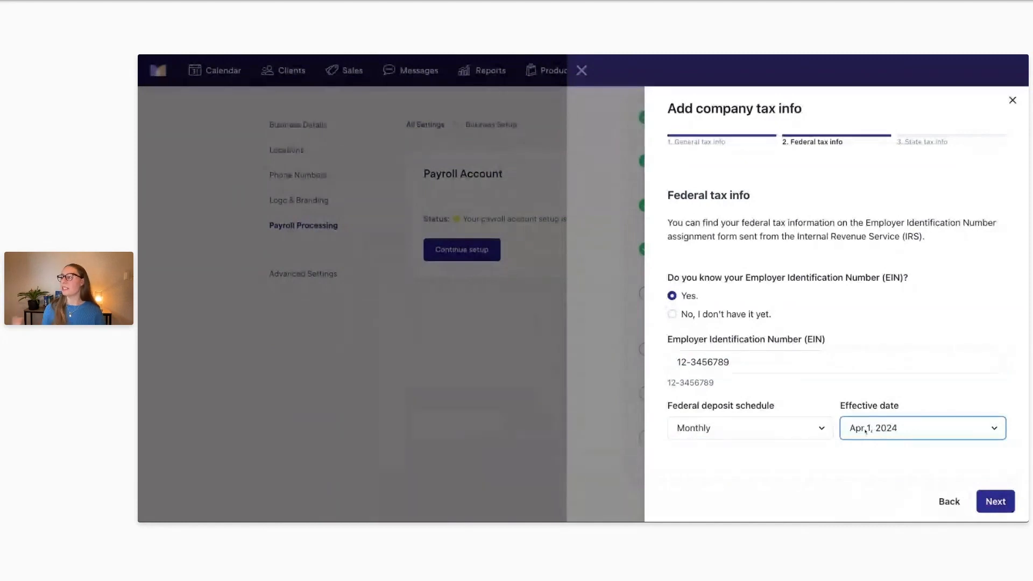
left_click(1005, 506)
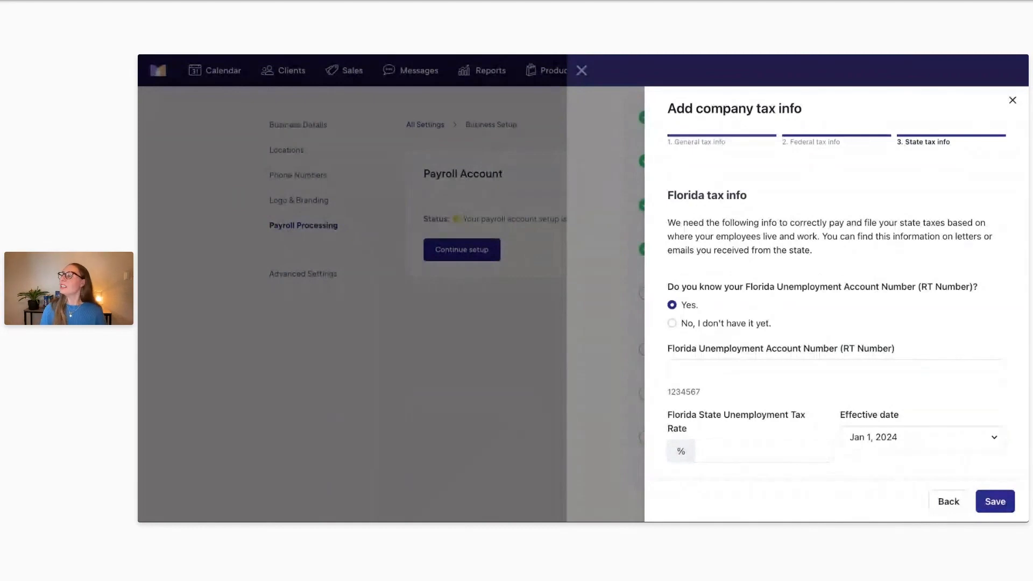
Step: Mark the Florida RT number as not yet available and set a 2.7% rate from Apr 1, 2024
scroll(802, 246, "down", 1)
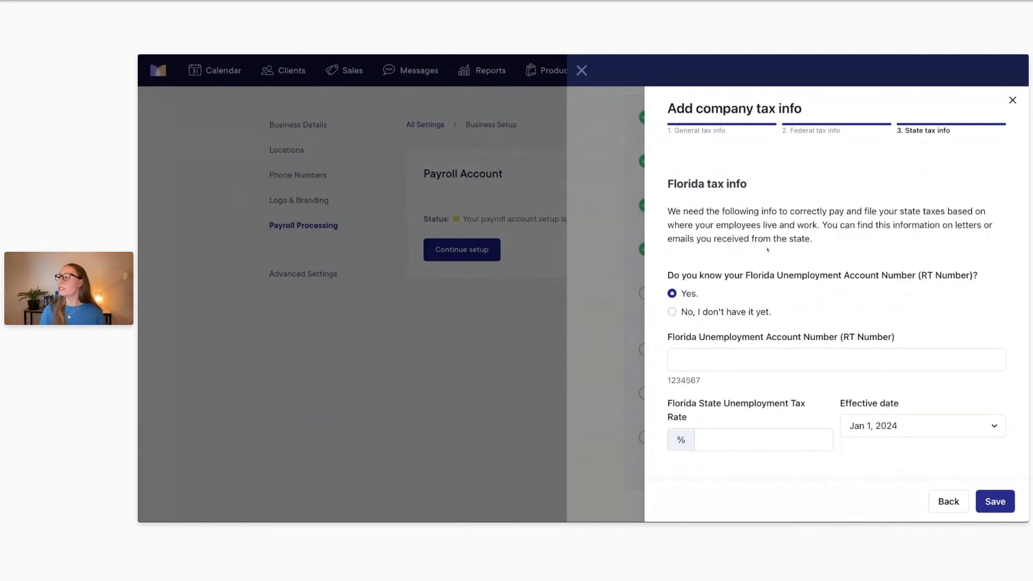
left_click(674, 315)
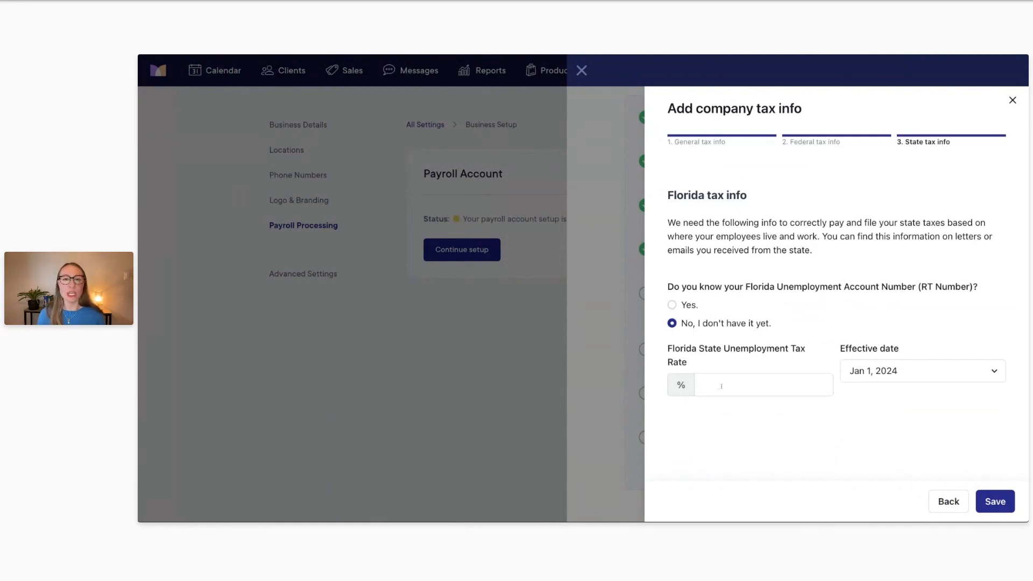
left_click(720, 385)
type("2.7")
left_click(885, 371)
left_click(887, 385)
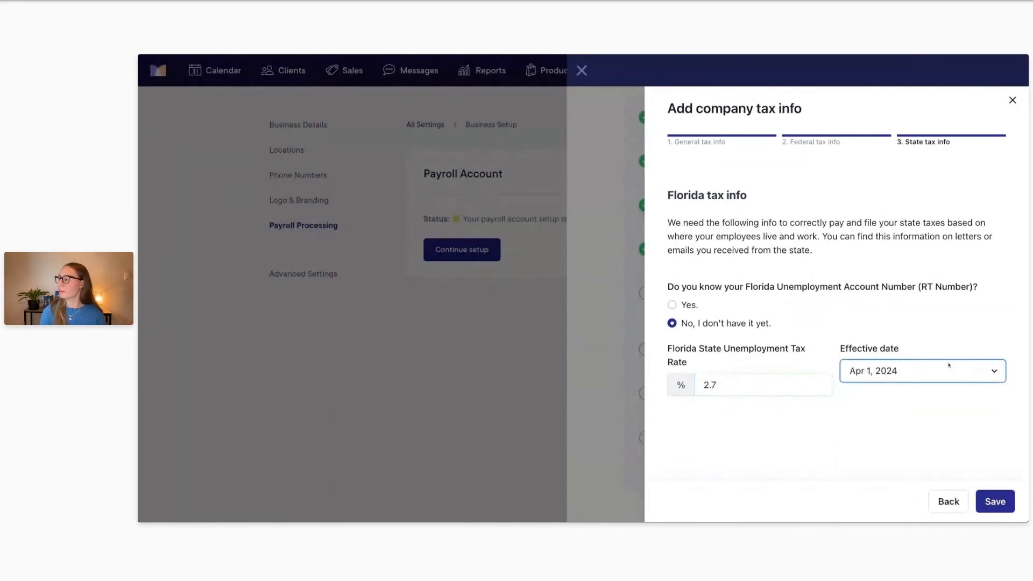
left_click(984, 494)
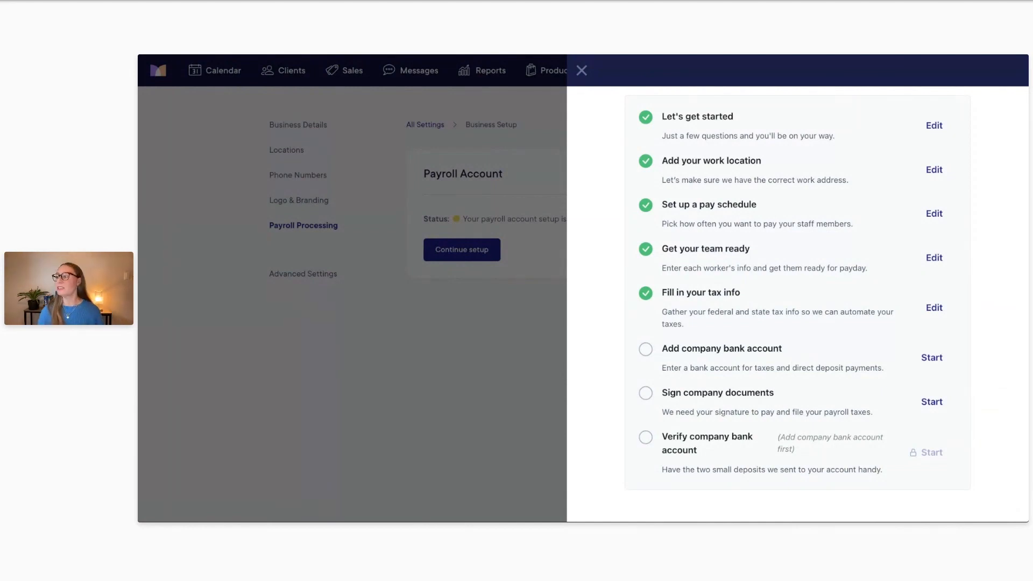
left_click(931, 358)
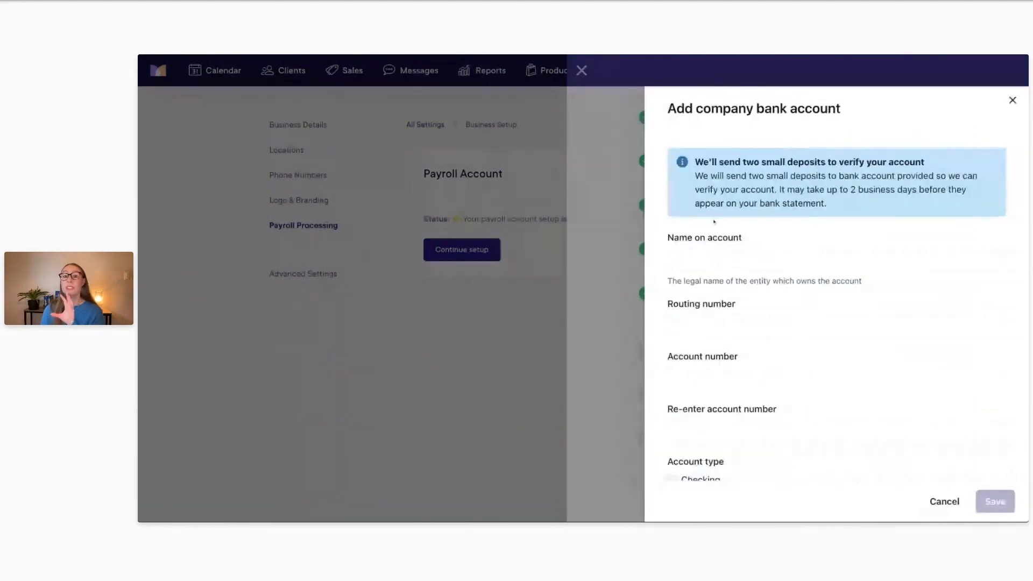
scroll(742, 256, "down", 2)
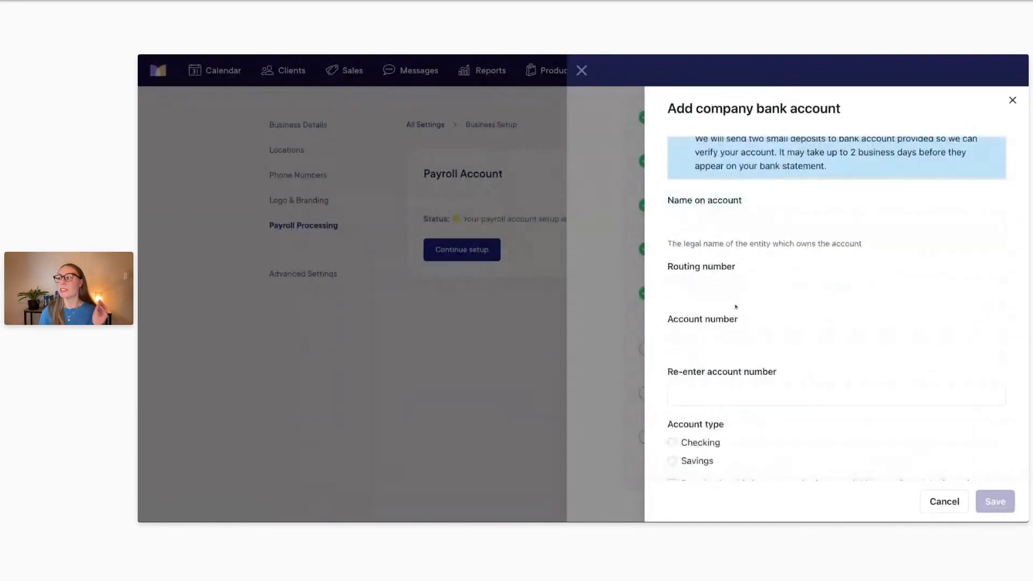
scroll(720, 334, "down", 1)
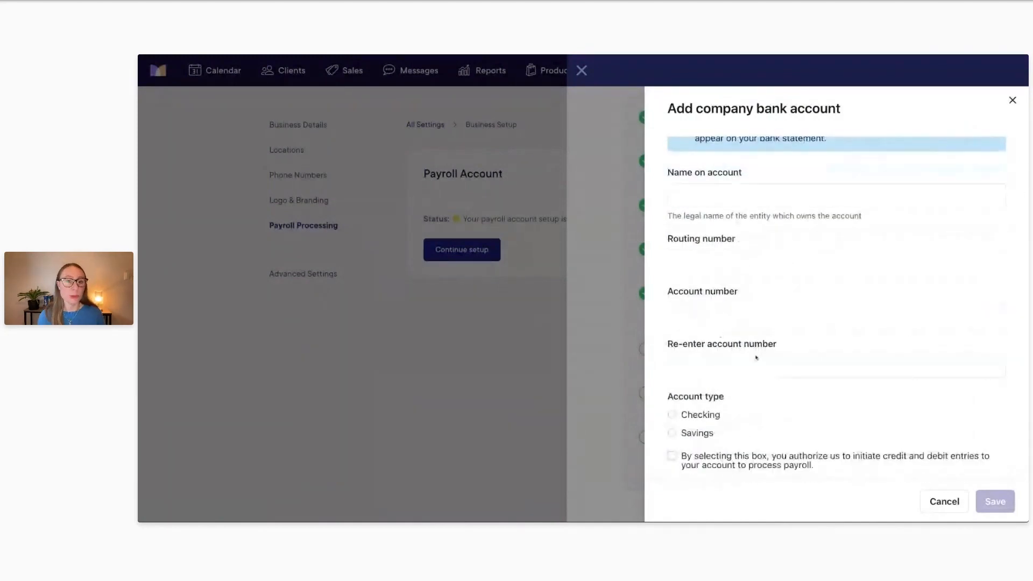
scroll(768, 318, "up", 2)
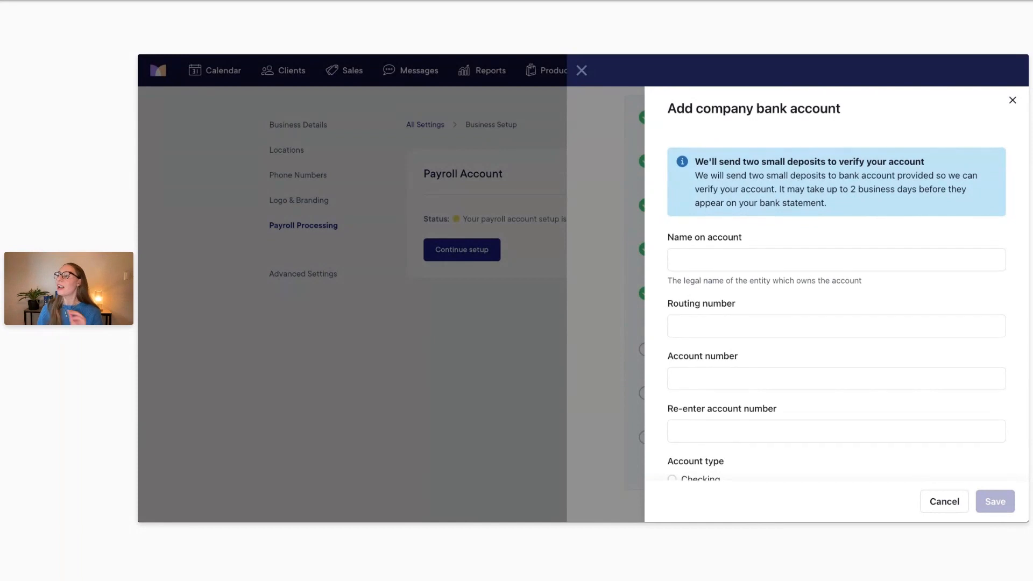
scroll(836, 307, "down", 2)
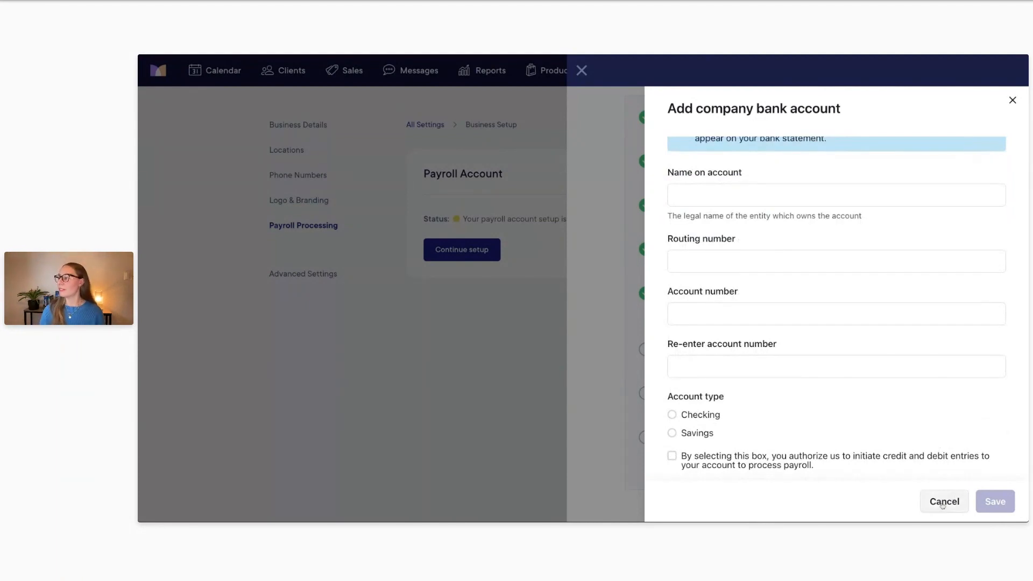
left_click(943, 506)
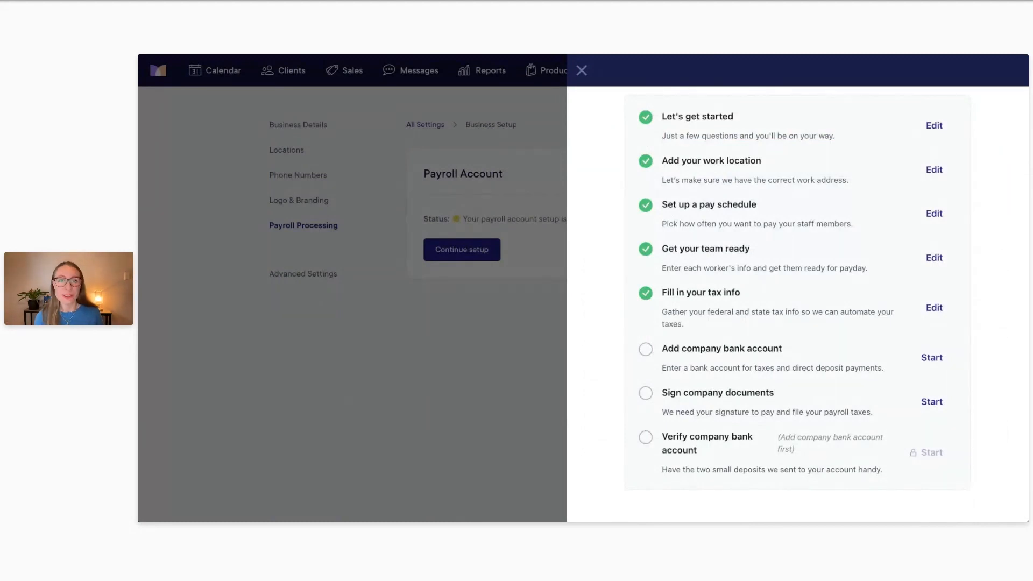
left_click(931, 402)
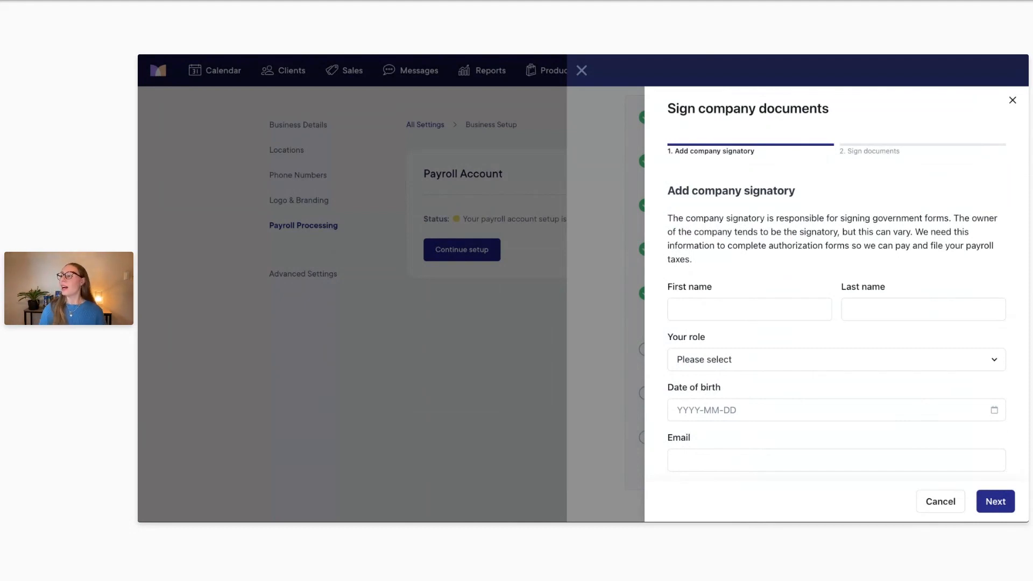
scroll(786, 257, "down", 1)
scroll(786, 256, "down", 2)
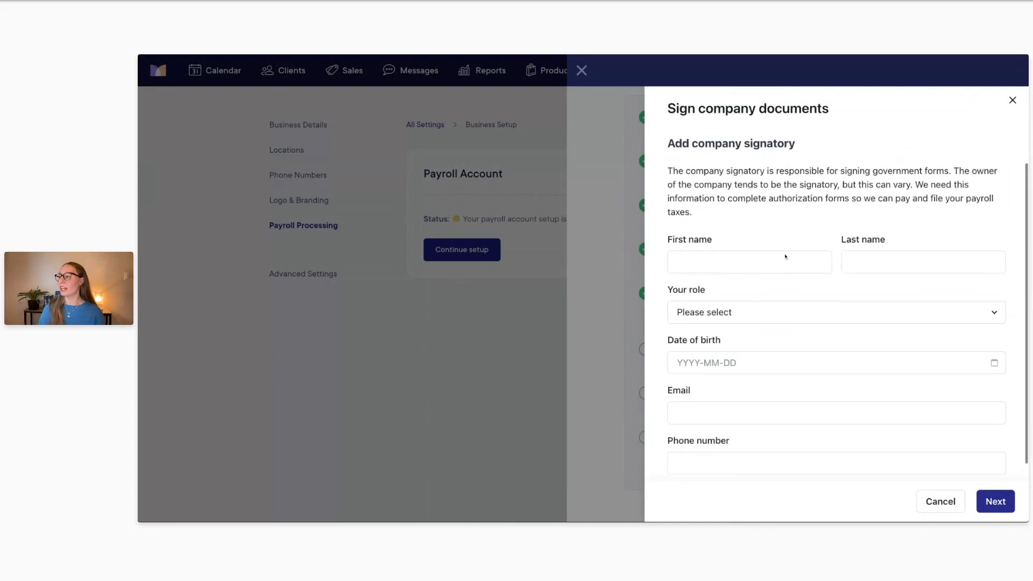
scroll(785, 256, "down", 1)
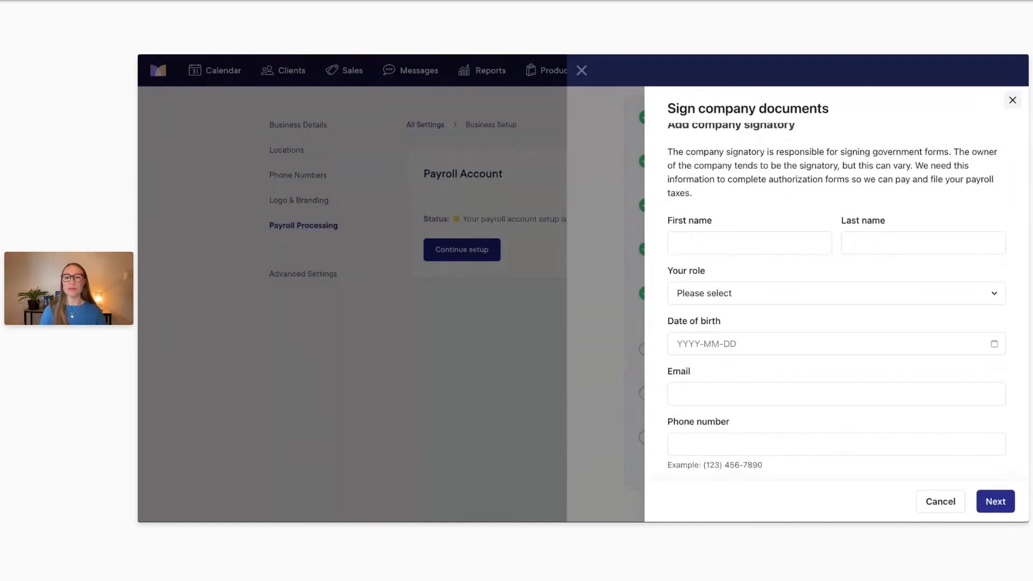
left_click(1012, 100)
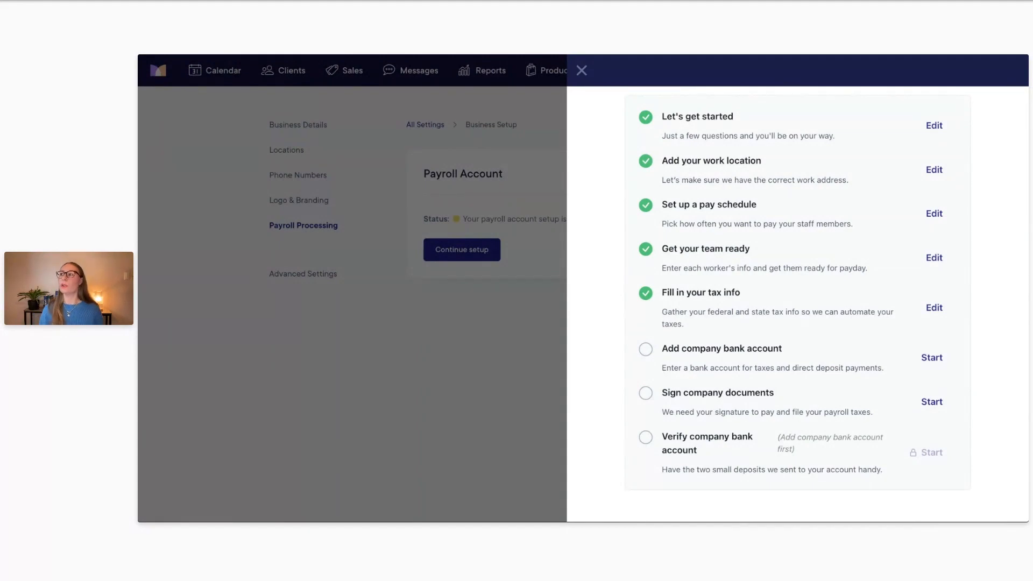
Step: Close the payroll setup checklist
left_click(581, 70)
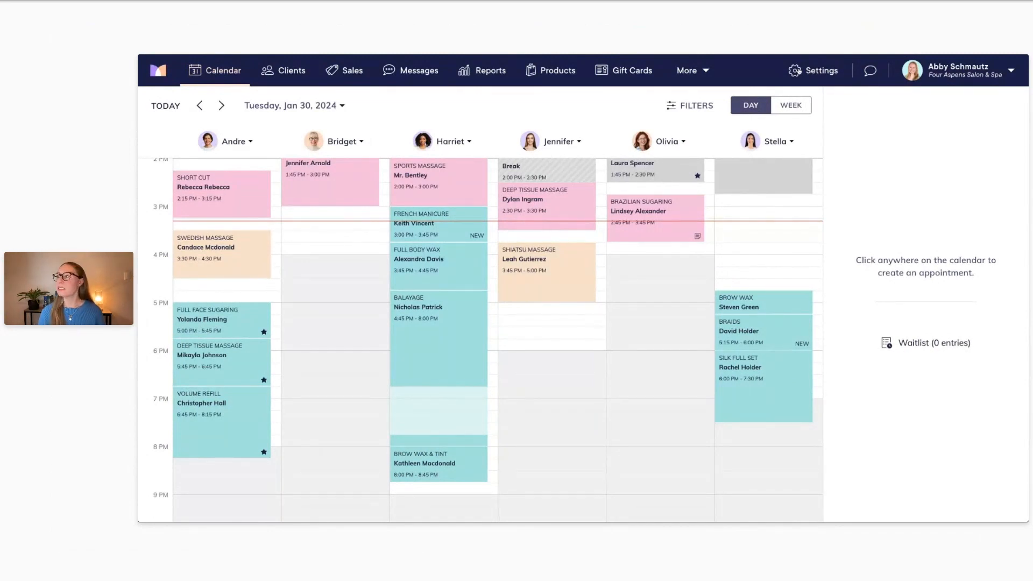
Step: Go to Settings > Staff Members and select the first demo staff member
left_click(805, 72)
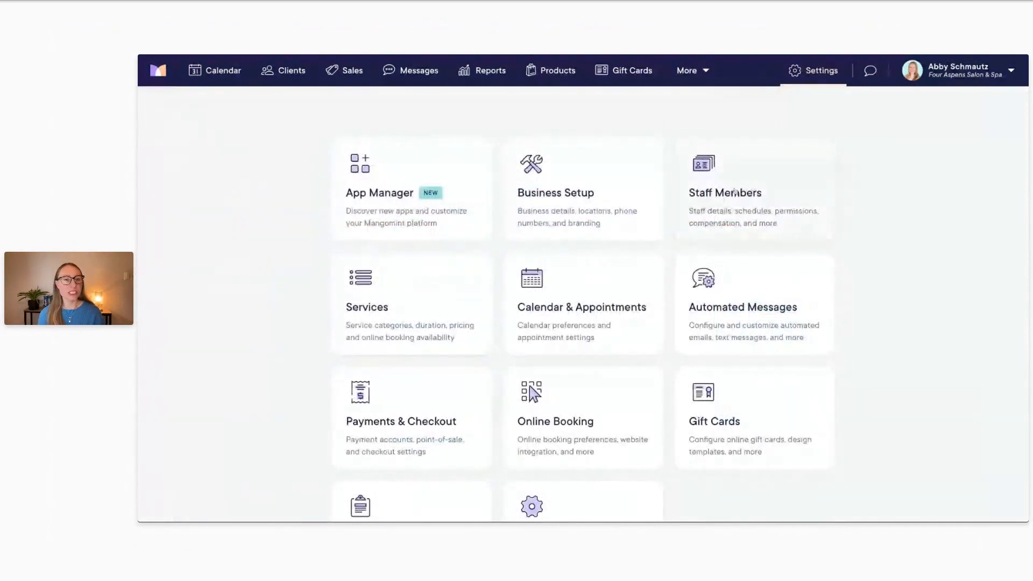
left_click(735, 191)
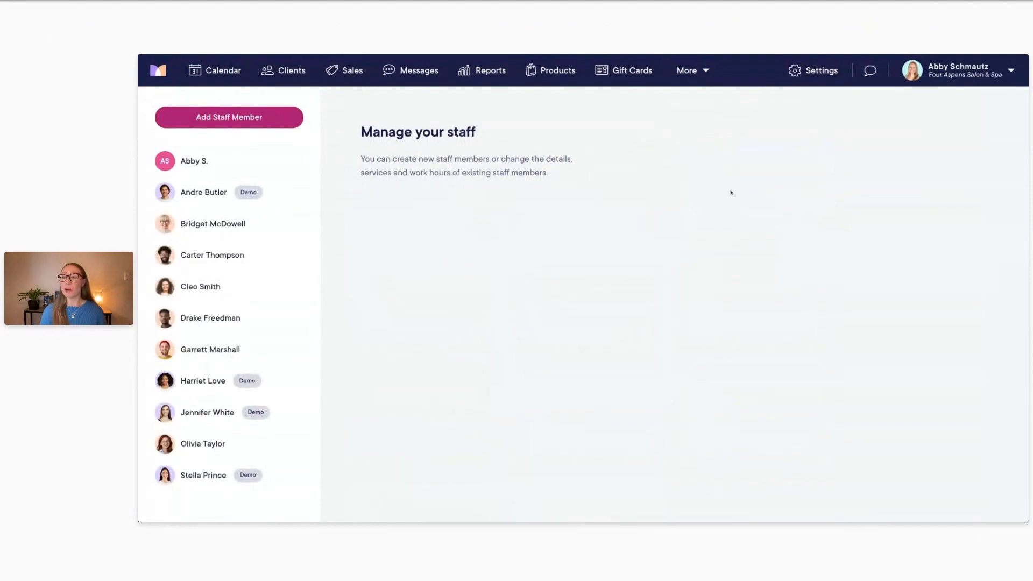
left_click(215, 193)
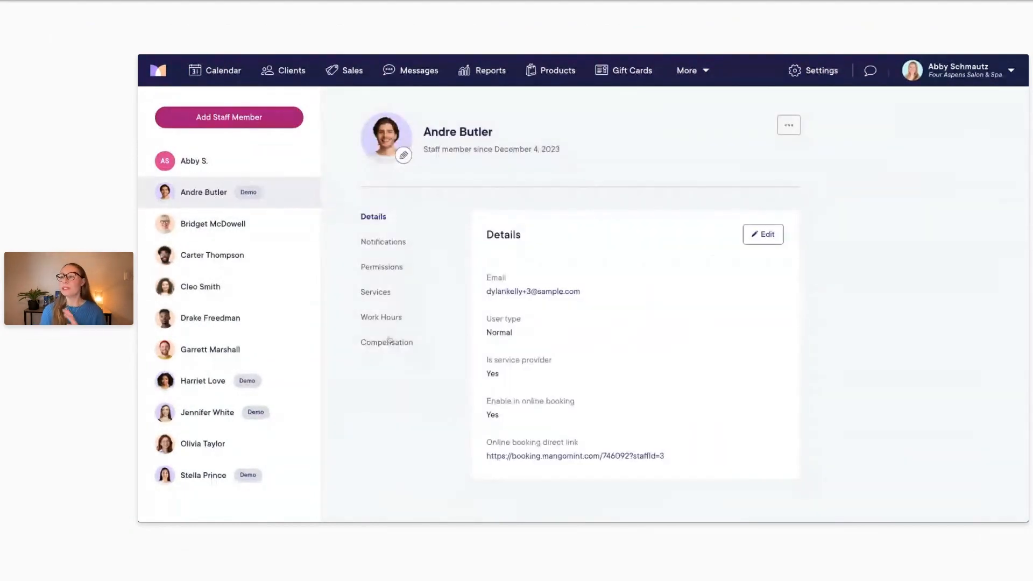
Step: Browse the compensation settings of several staff members
left_click(385, 343)
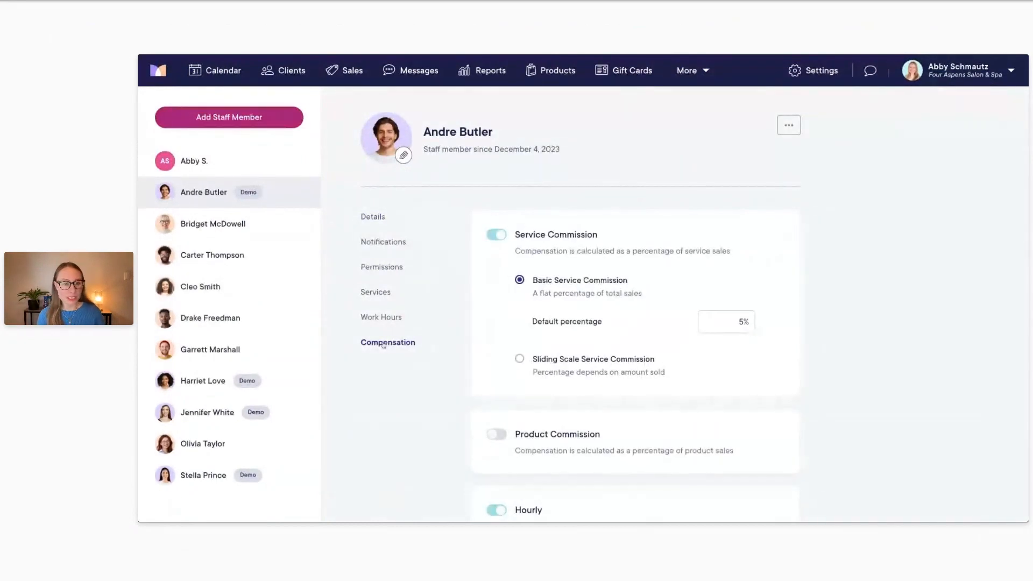
scroll(398, 342, "down", 1)
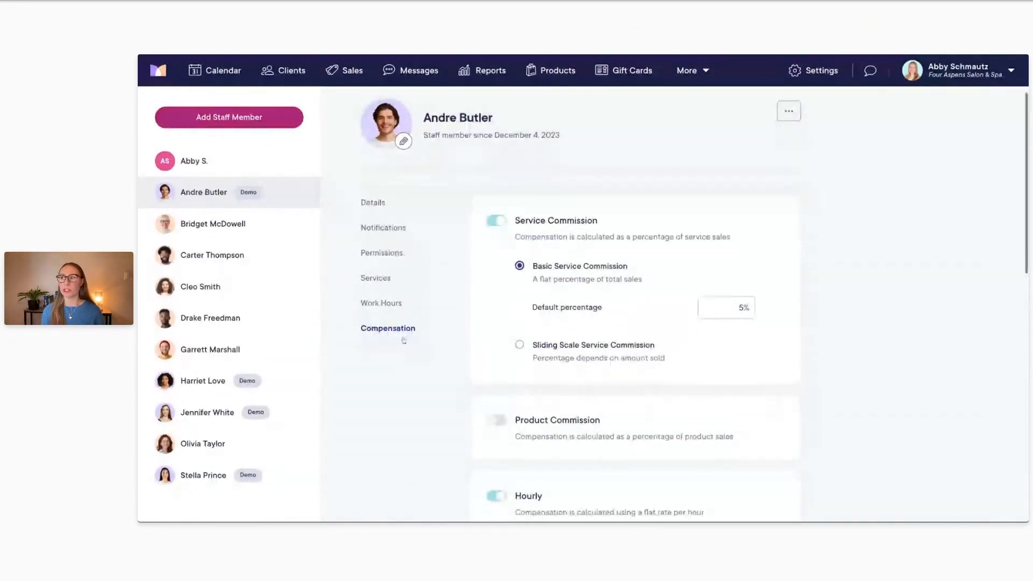
scroll(404, 340, "down", 7)
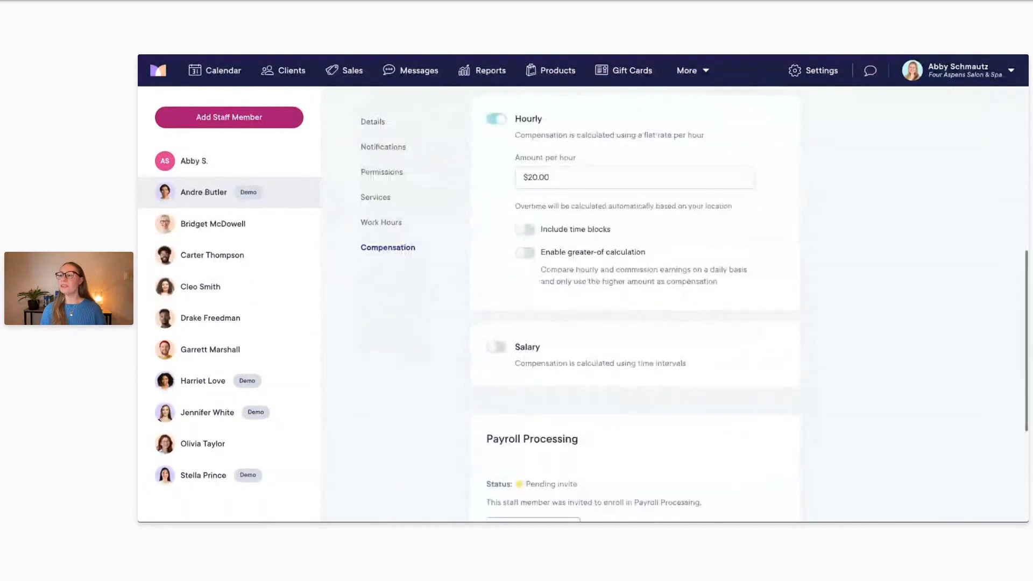
scroll(557, 358, "down", 2)
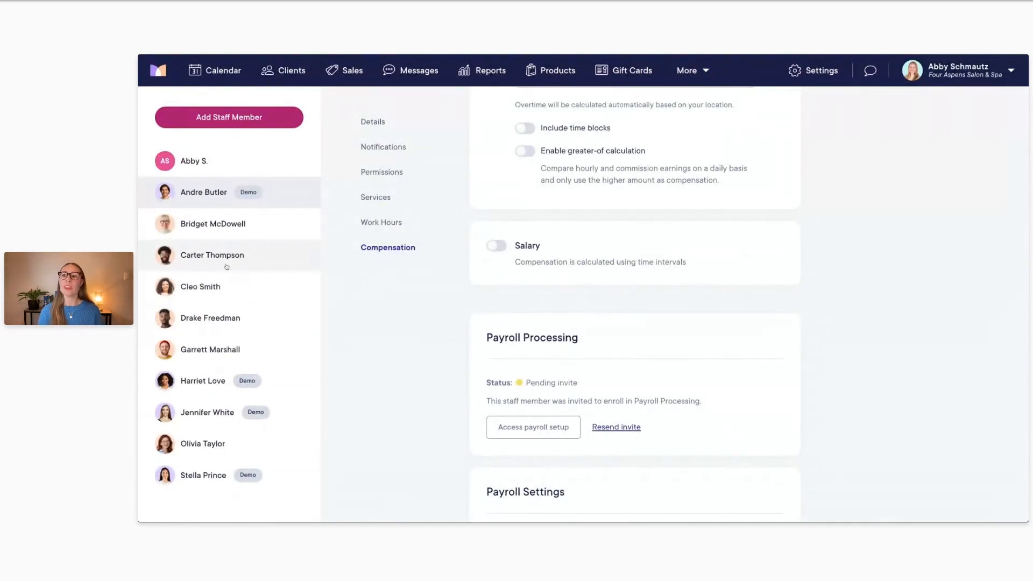
scroll(212, 301, "up", 5)
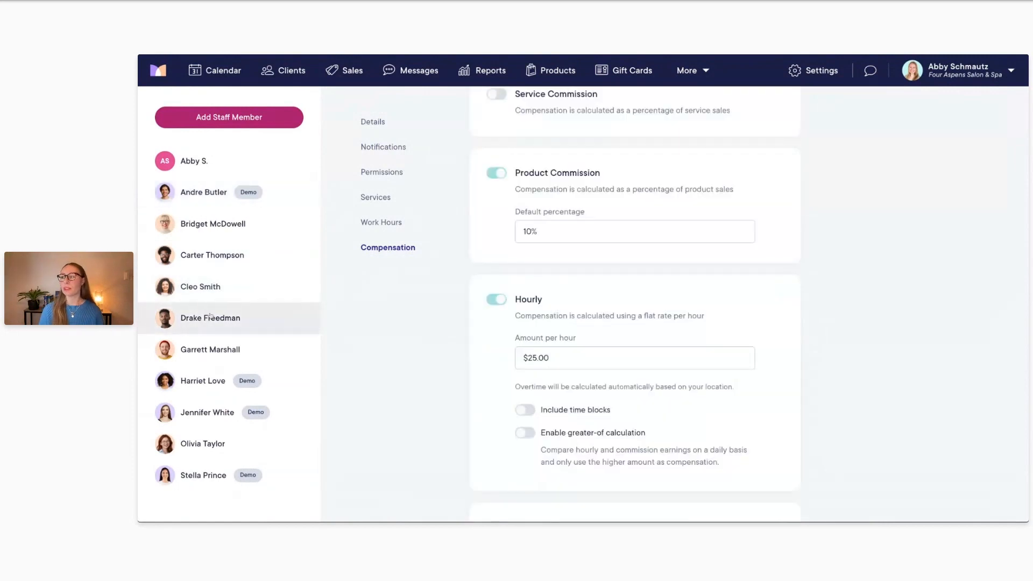
scroll(433, 313, "down", 5)
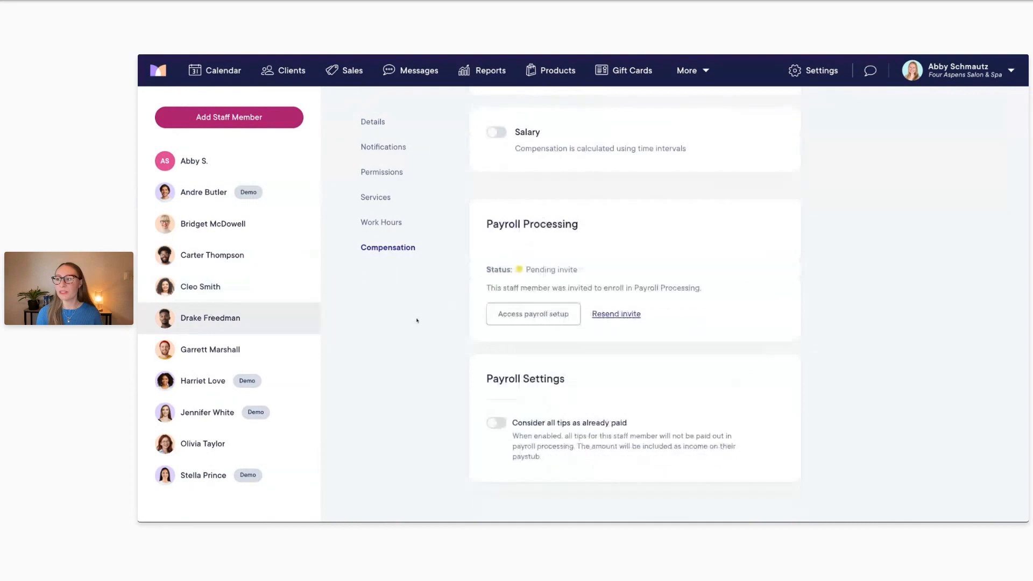
left_click(217, 418)
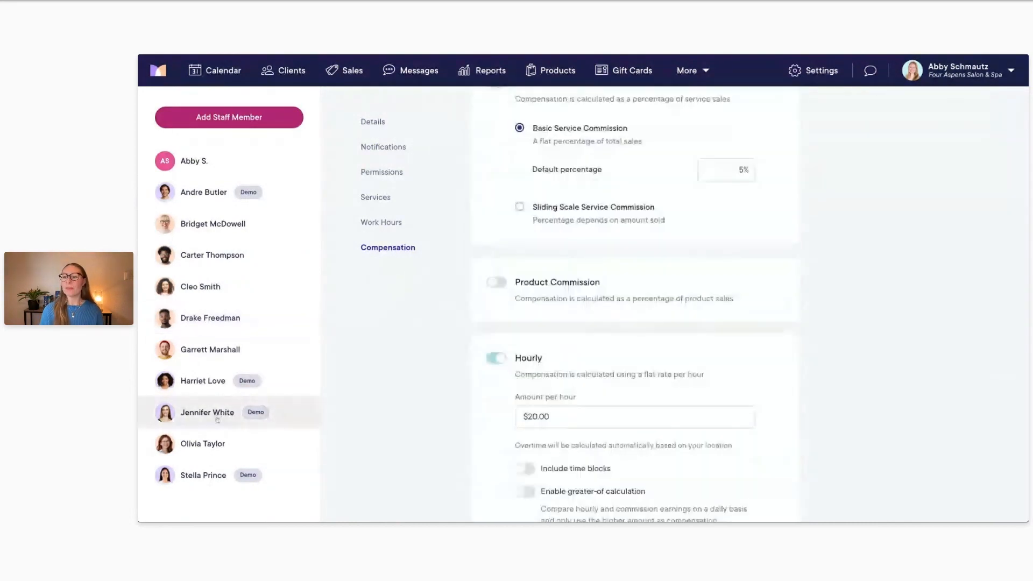
left_click(210, 440)
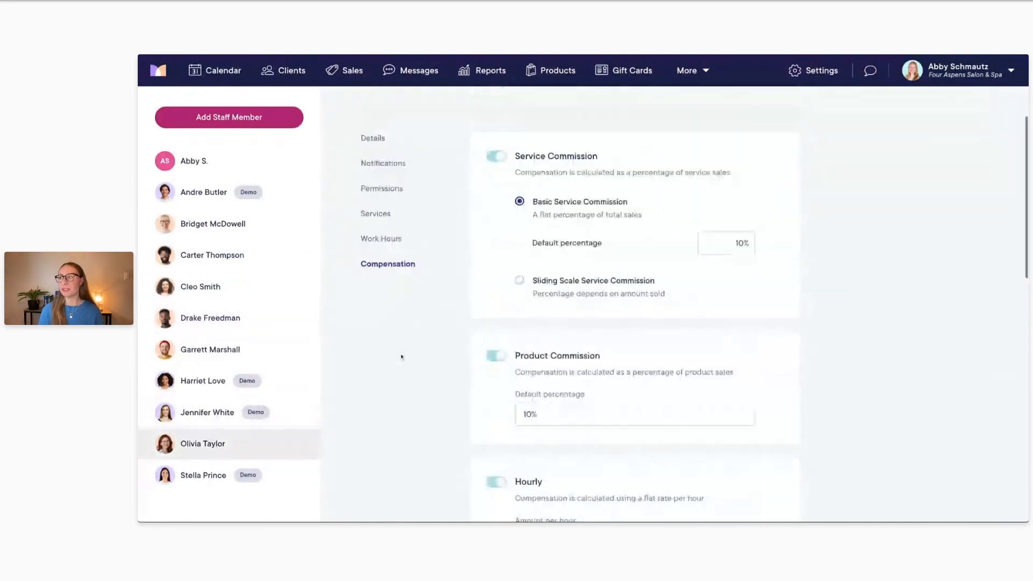
scroll(401, 357, "down", 10)
scroll(402, 348, "up", 1)
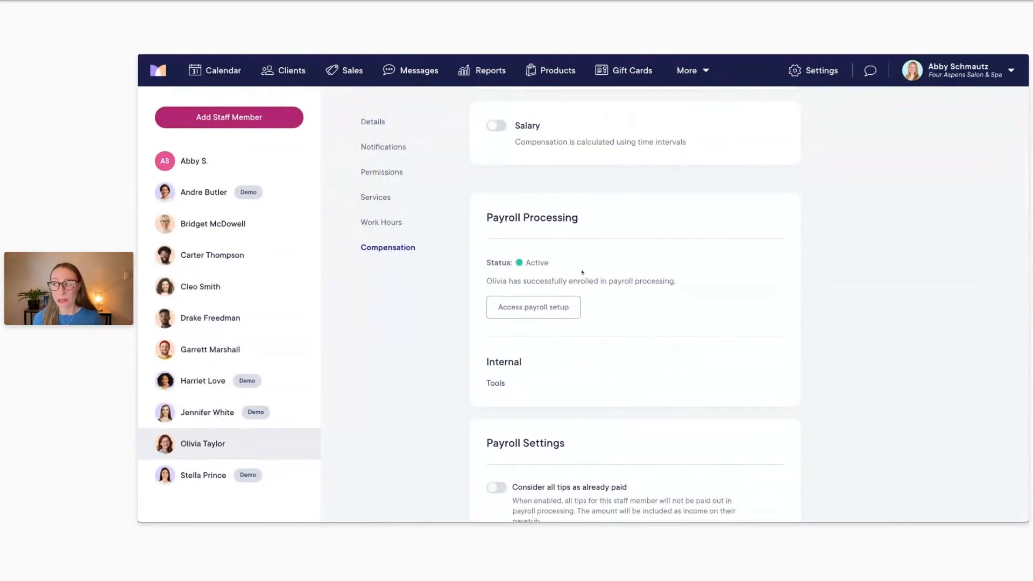
scroll(586, 272, "up", 3)
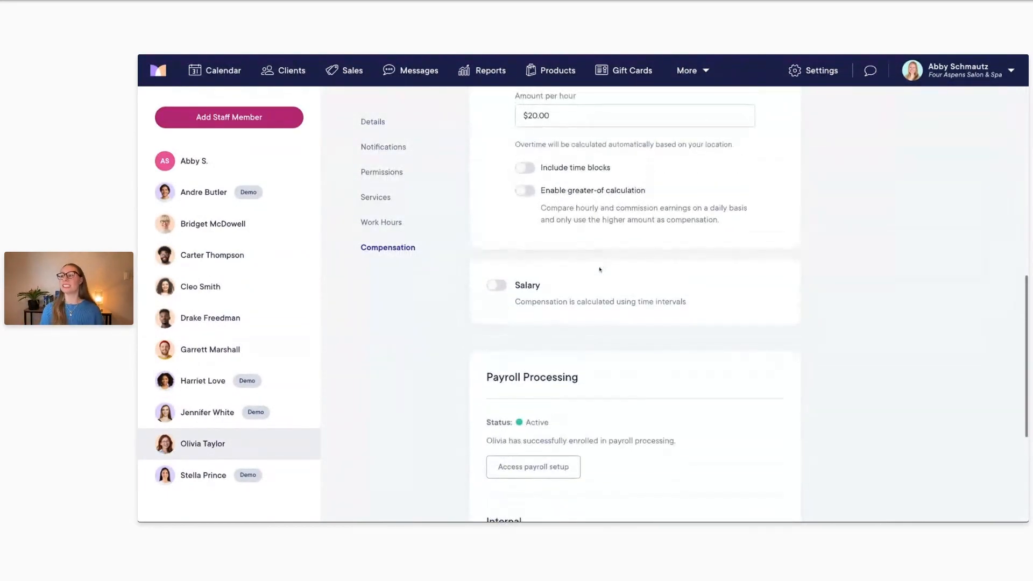
scroll(635, 303, "up", 1)
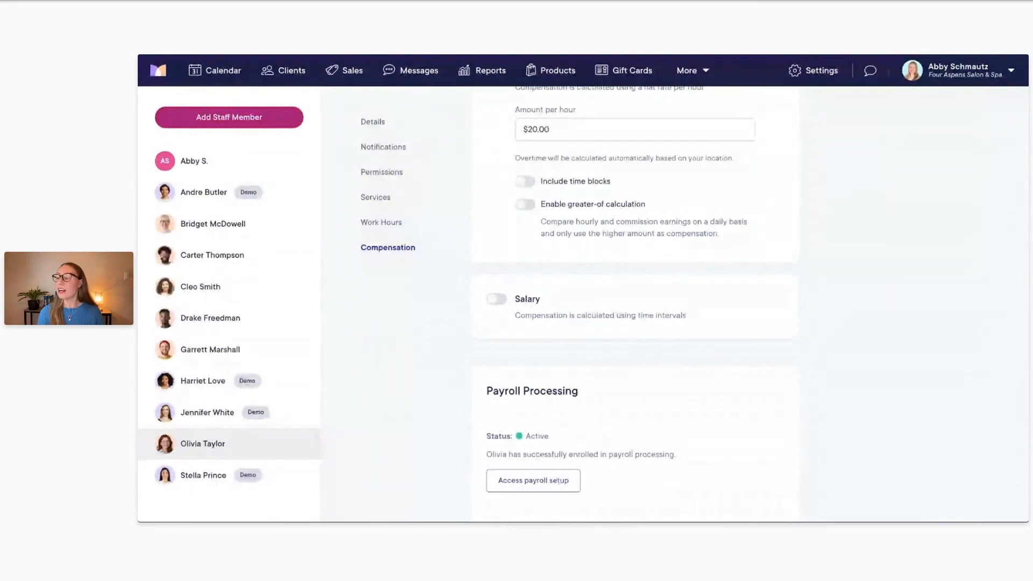
Step: Open and review compensation for the staff member getting the bonus
left_click(195, 225)
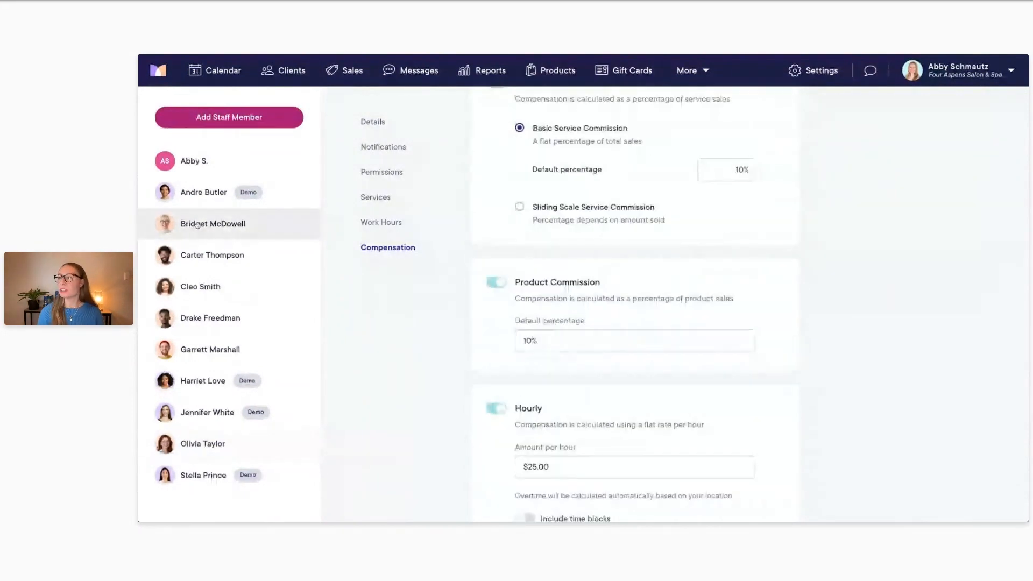
scroll(397, 215, "up", 3)
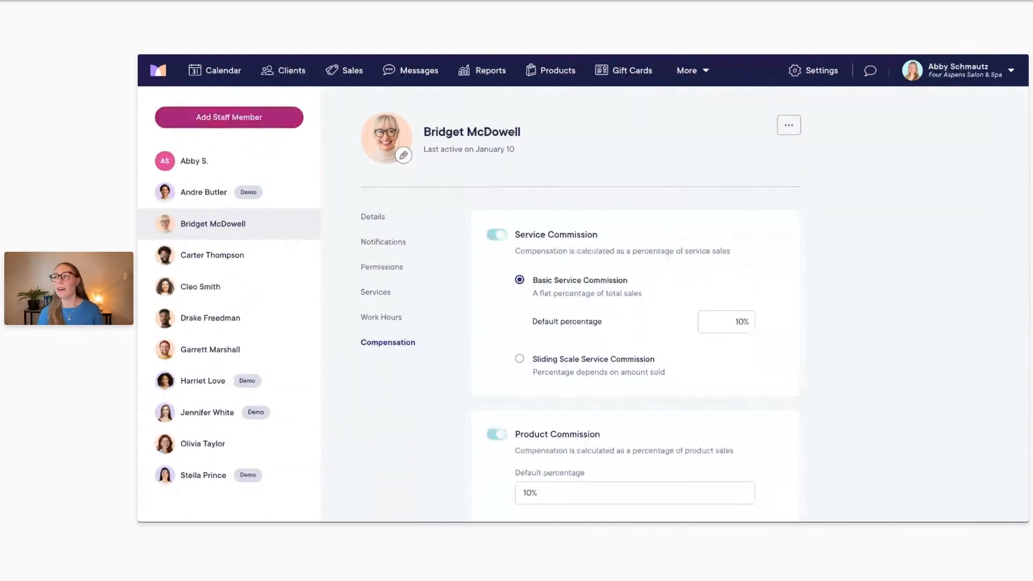
scroll(581, 312, "down", 4)
scroll(635, 307, "down", 4)
scroll(634, 307, "down", 3)
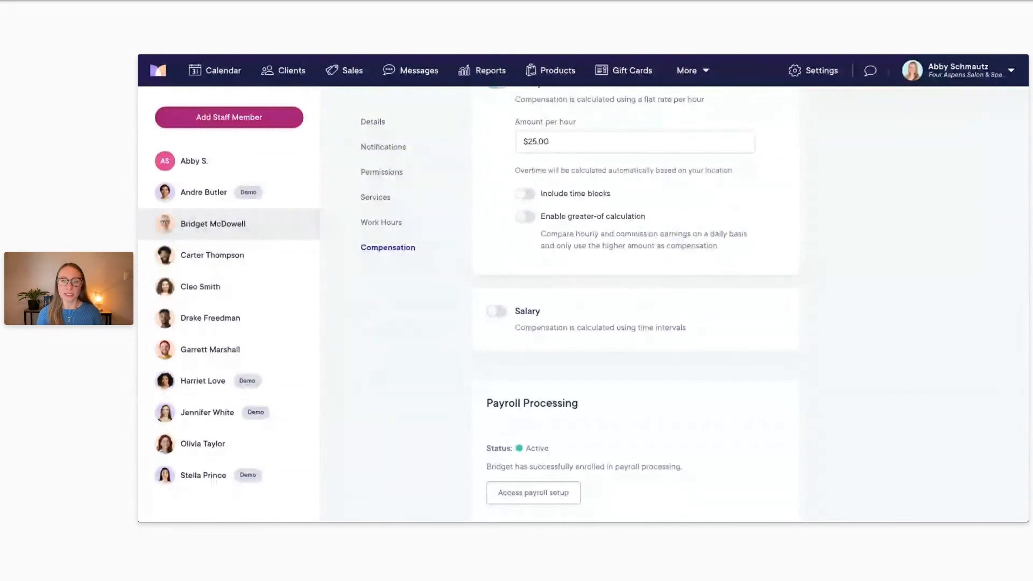
scroll(635, 301, "up", 2)
scroll(635, 301, "up", 4)
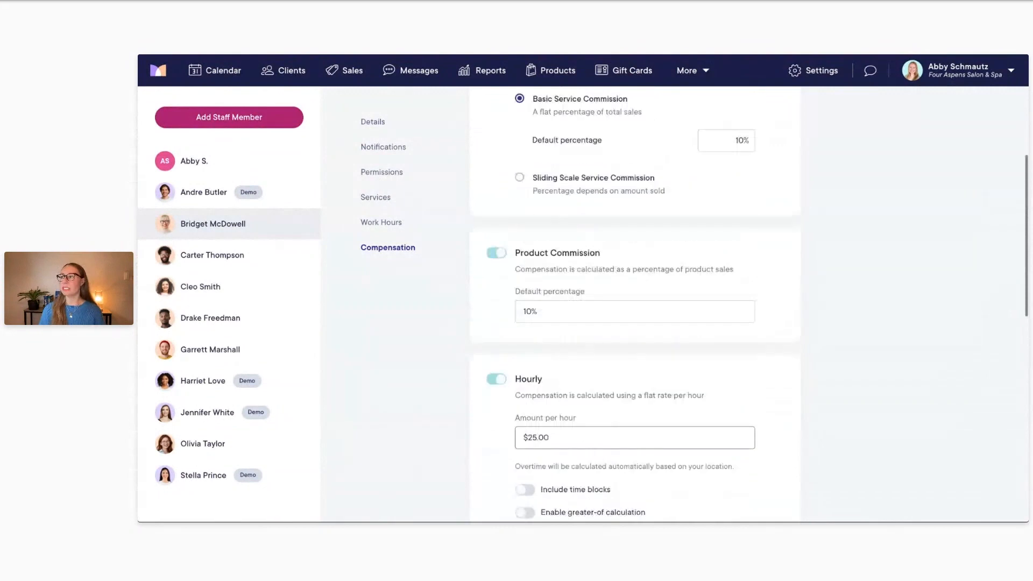
scroll(634, 301, "up", 1)
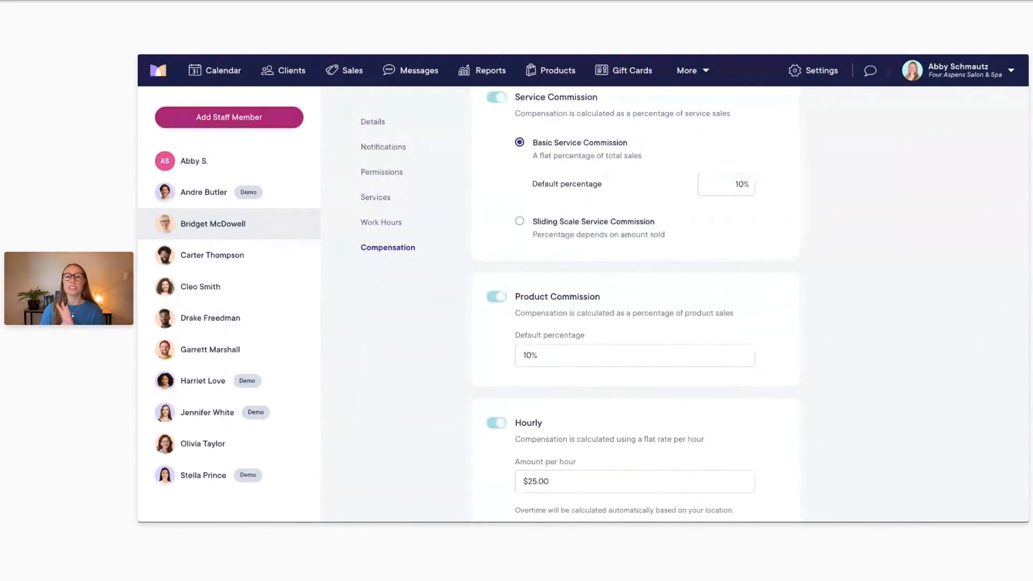
scroll(340, 276, "up", 2)
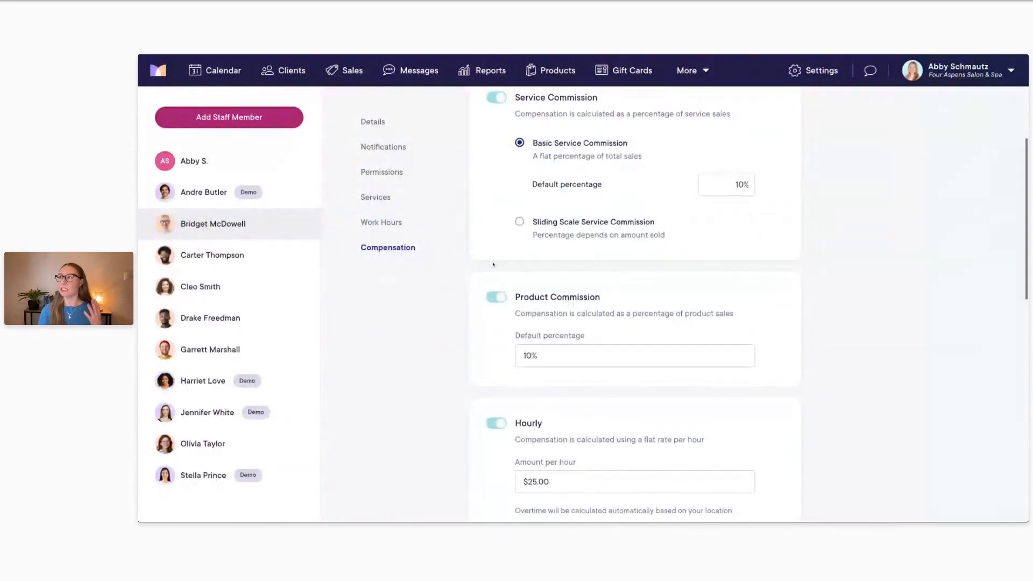
scroll(516, 142, "down", 1)
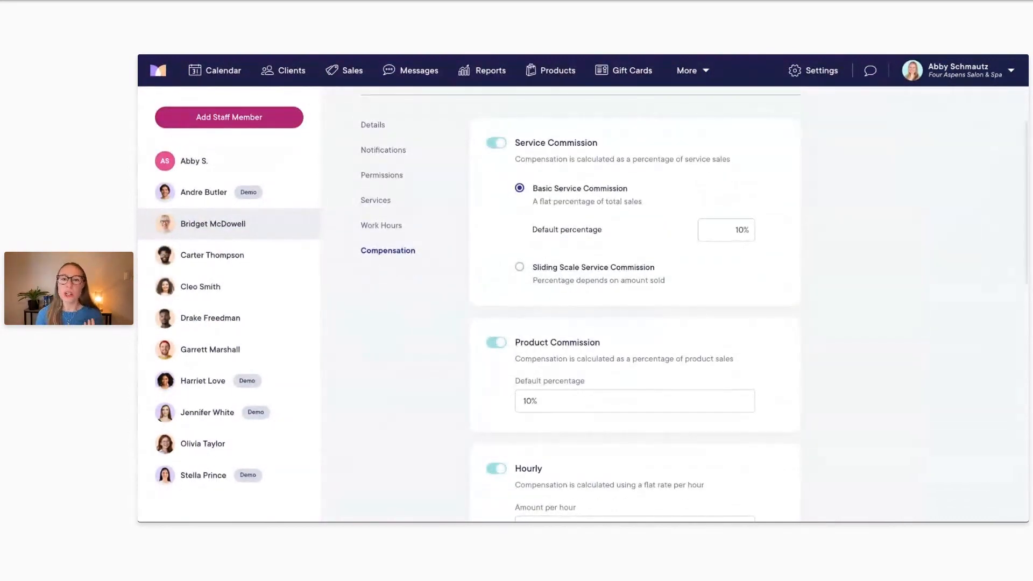
scroll(516, 142, "down", 1)
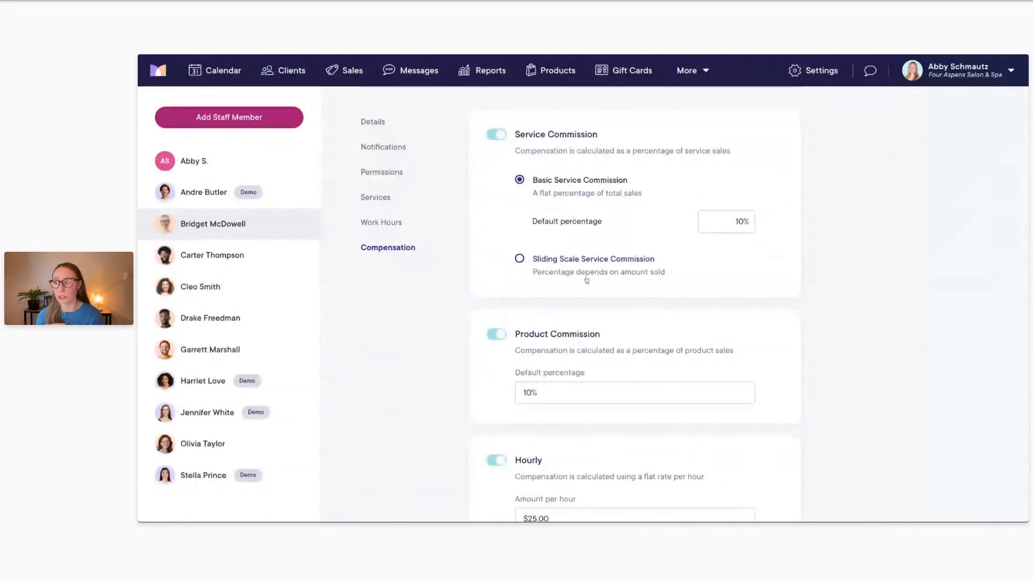
scroll(570, 291, "down", 1)
Step: Edit the product commission default percentage and review the hourly pay settings
left_click(534, 364)
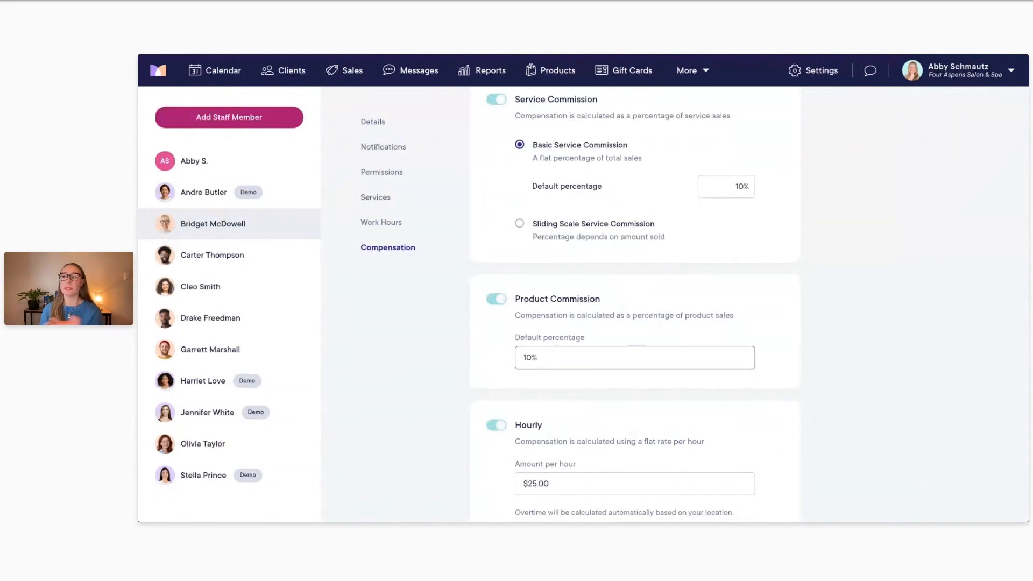
scroll(635, 323, "down", 1)
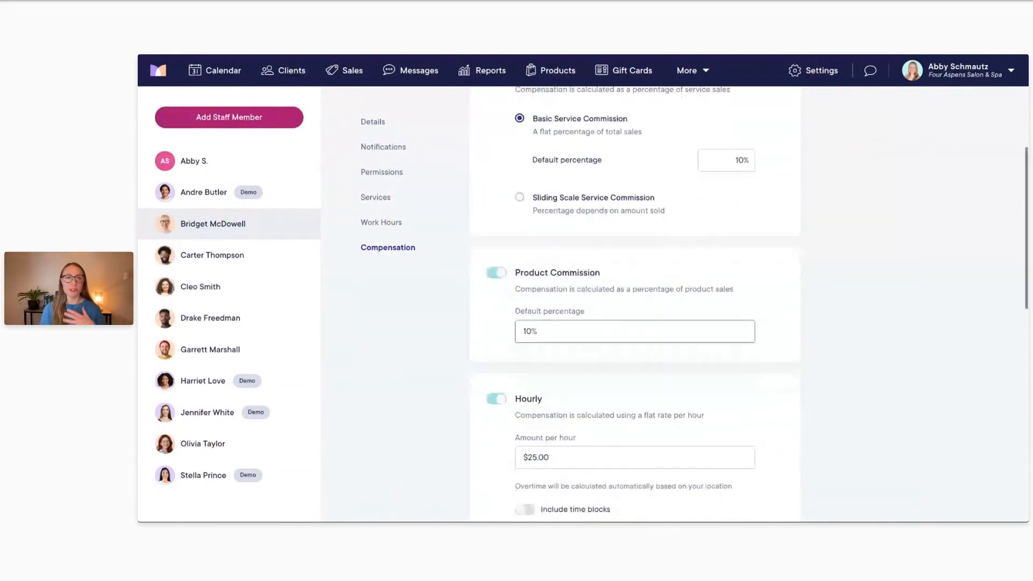
scroll(635, 301, "down", 2)
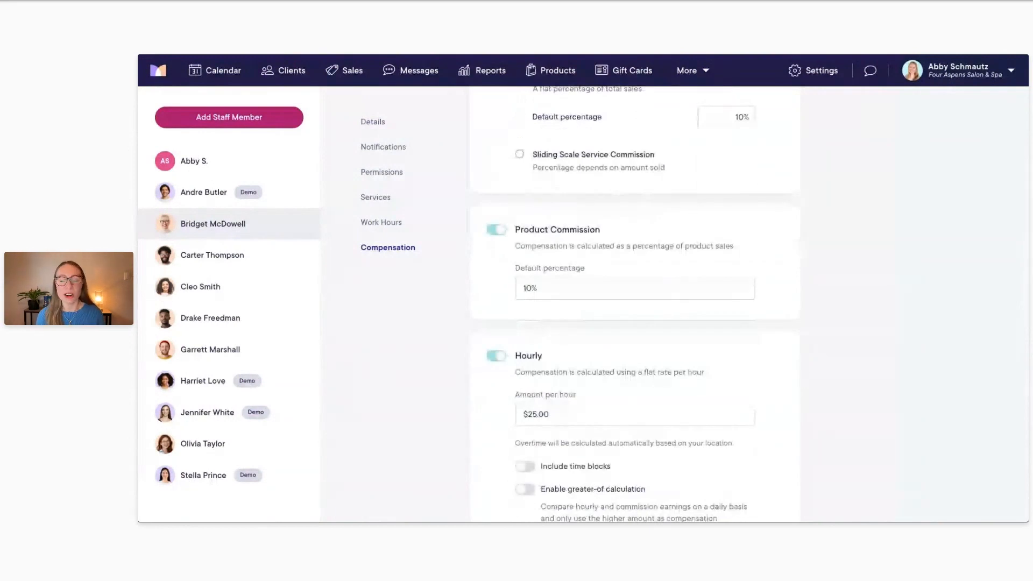
scroll(635, 301, "down", 2)
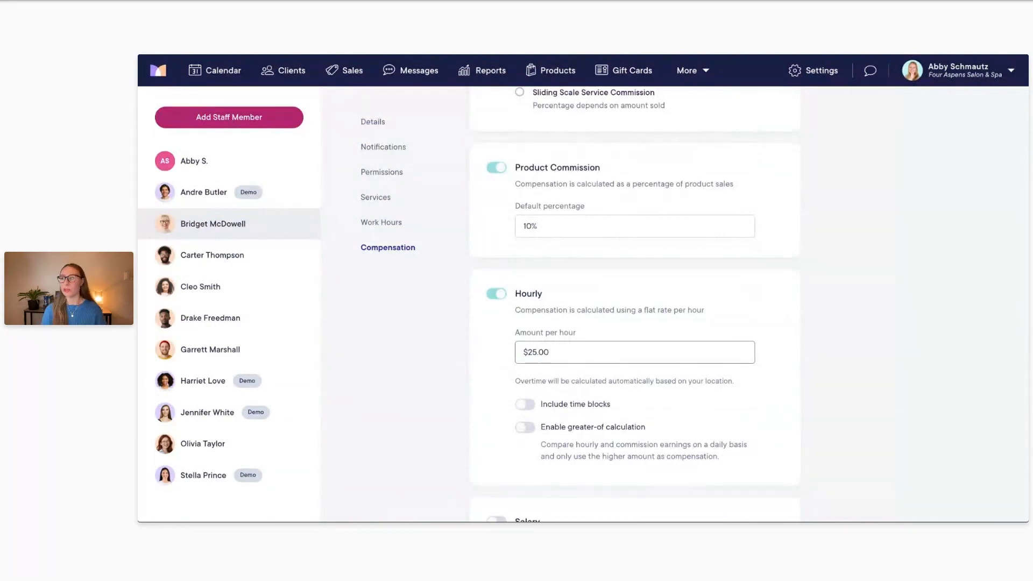
scroll(537, 264, "down", 1)
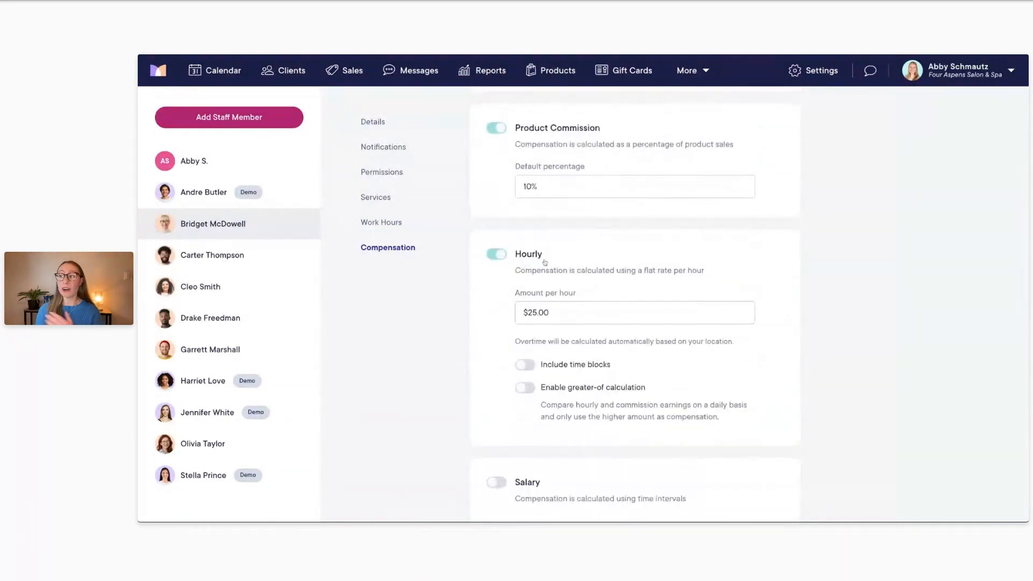
scroll(545, 262, "down", 1)
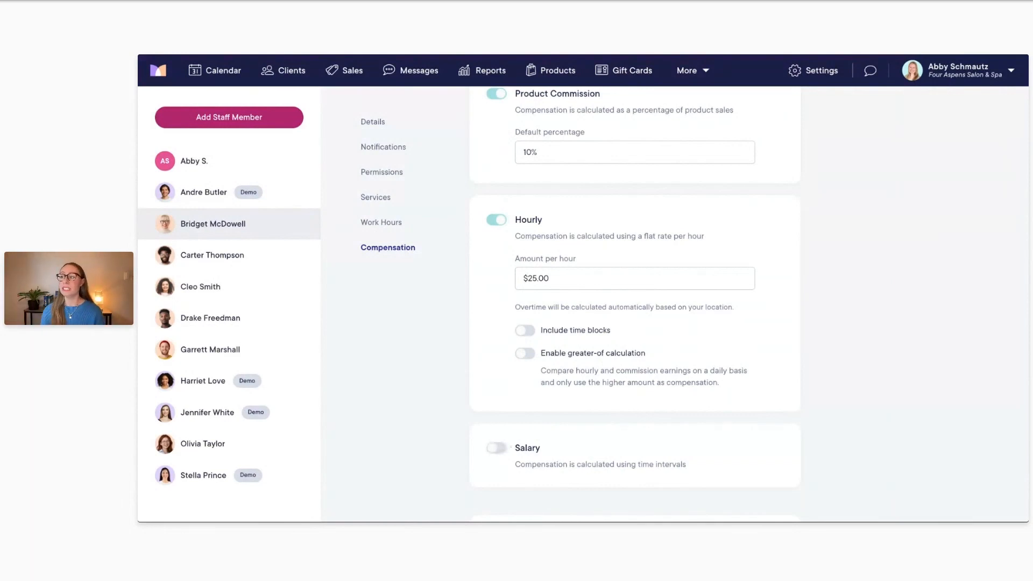
scroll(634, 301, "up", 1)
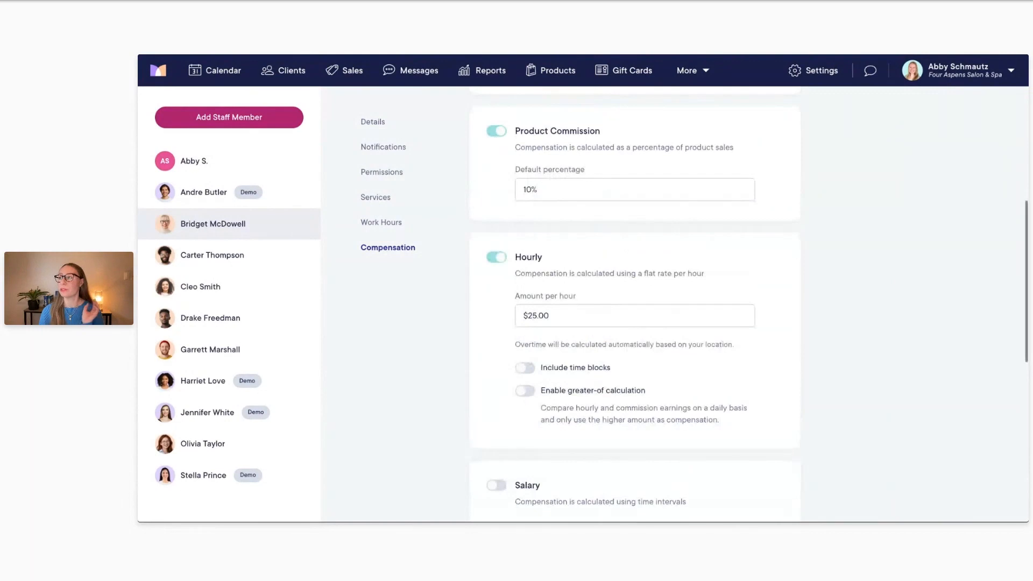
scroll(635, 301, "up", 3)
scroll(635, 301, "up", 2)
scroll(635, 301, "down", 3)
scroll(554, 328, "down", 2)
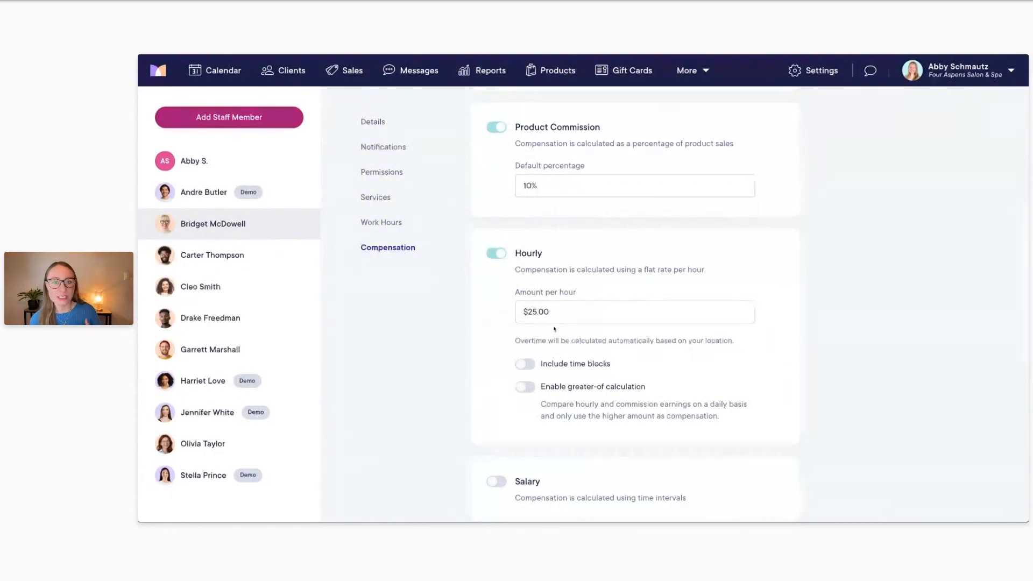
scroll(635, 302, "down", 1)
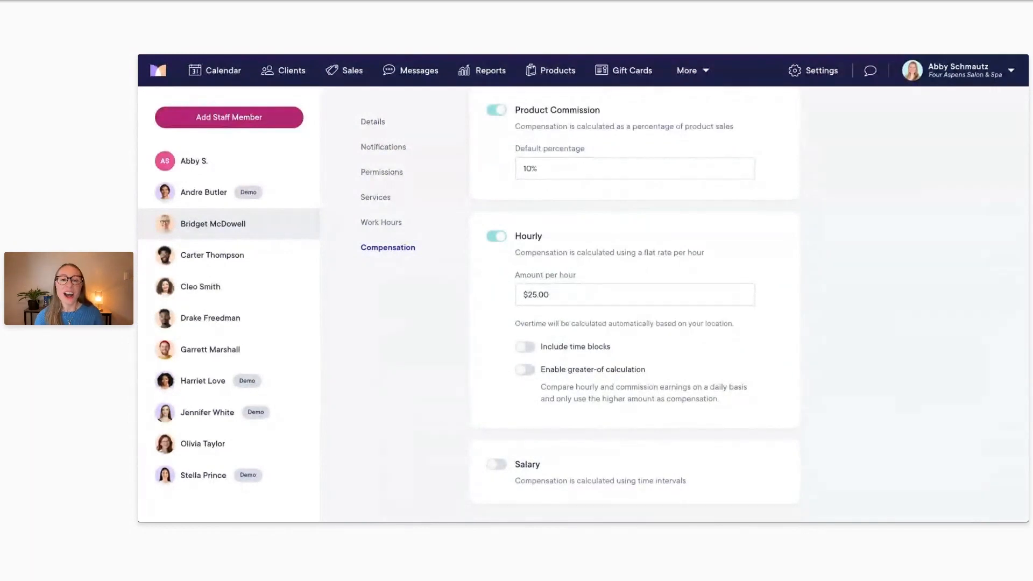
scroll(547, 326, "down", 1)
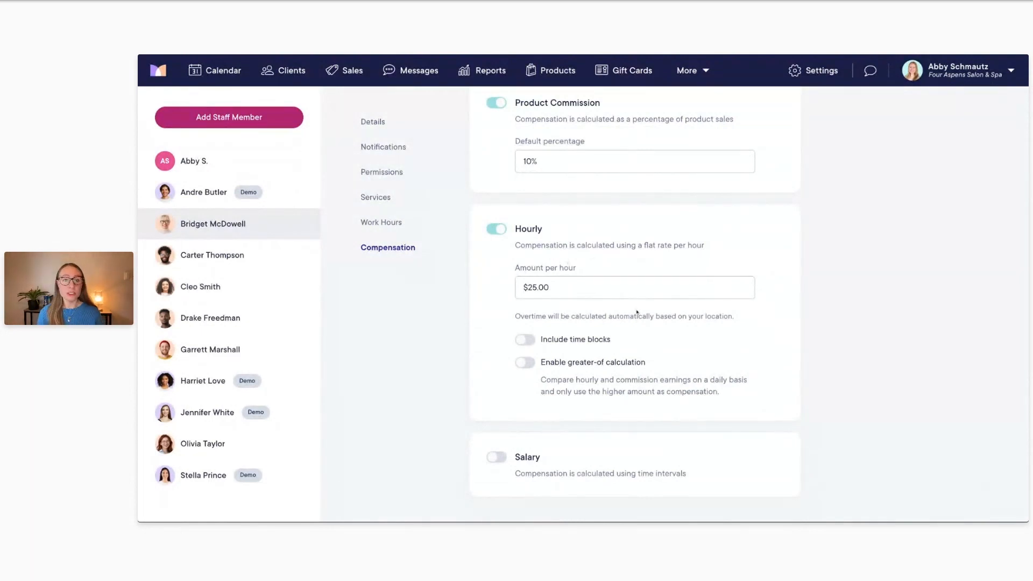
scroll(624, 328, "down", 1)
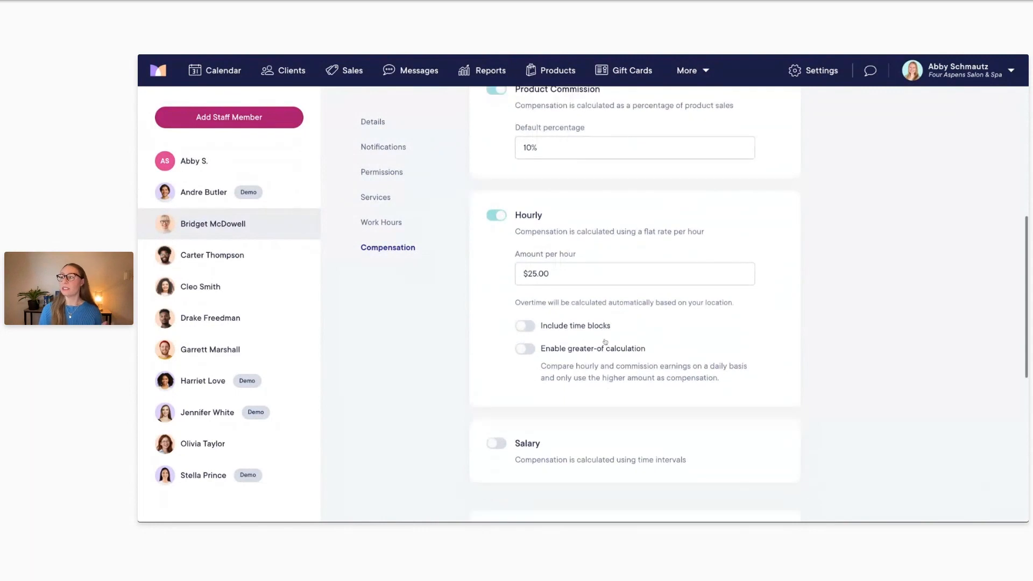
left_click(527, 352)
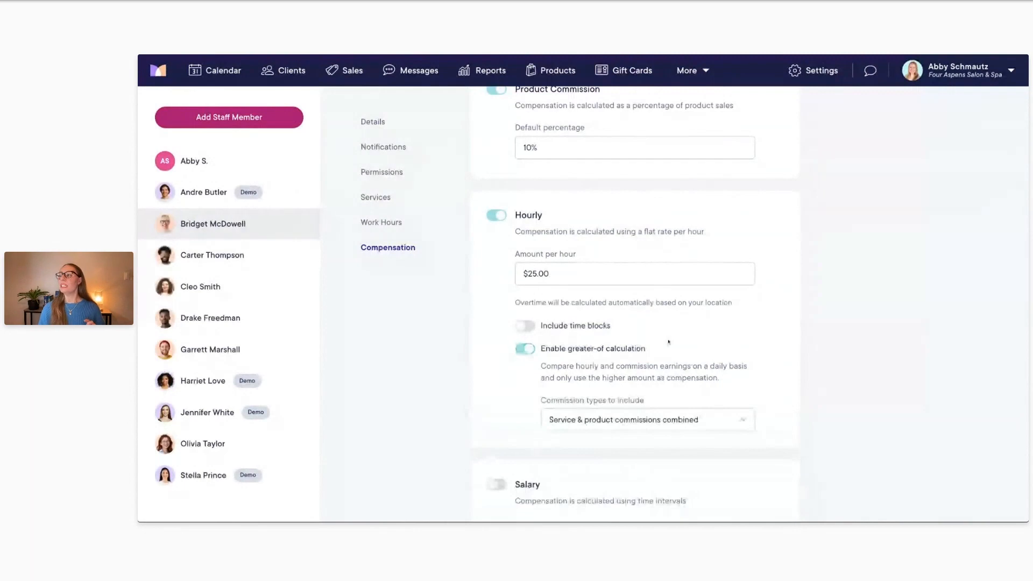
scroll(669, 341, "down", 1)
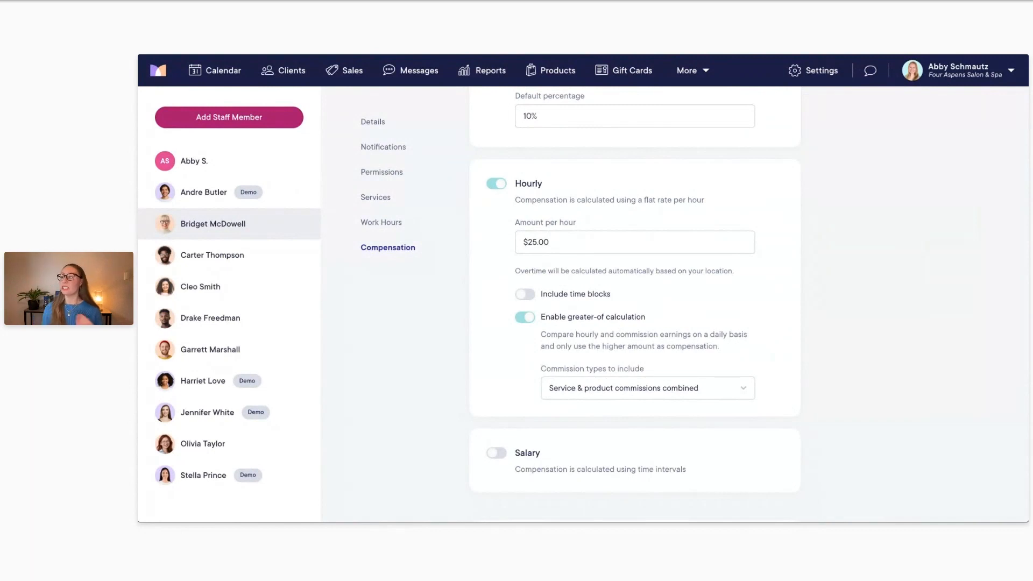
scroll(688, 378, "down", 1)
left_click(688, 378)
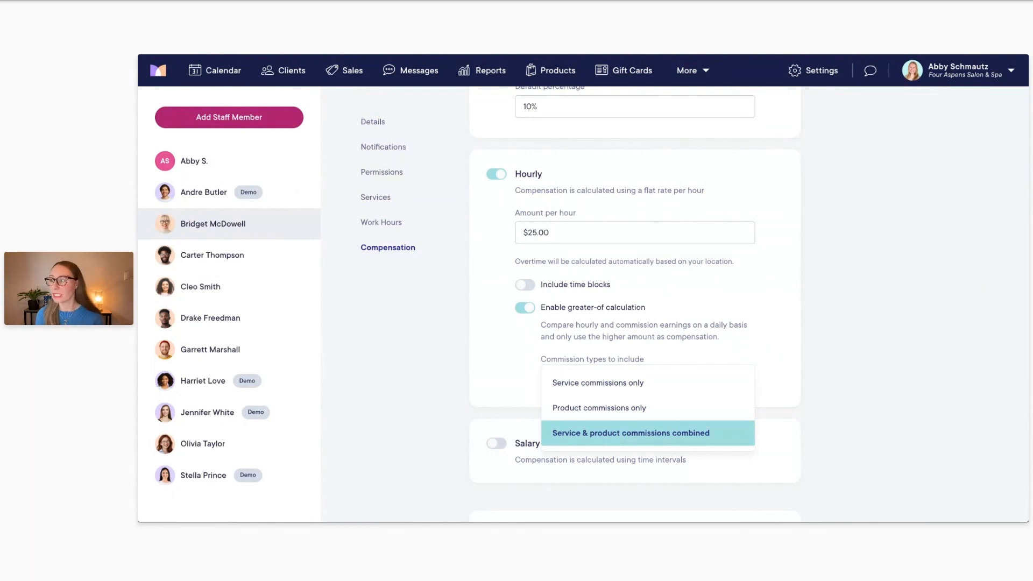
left_click(645, 433)
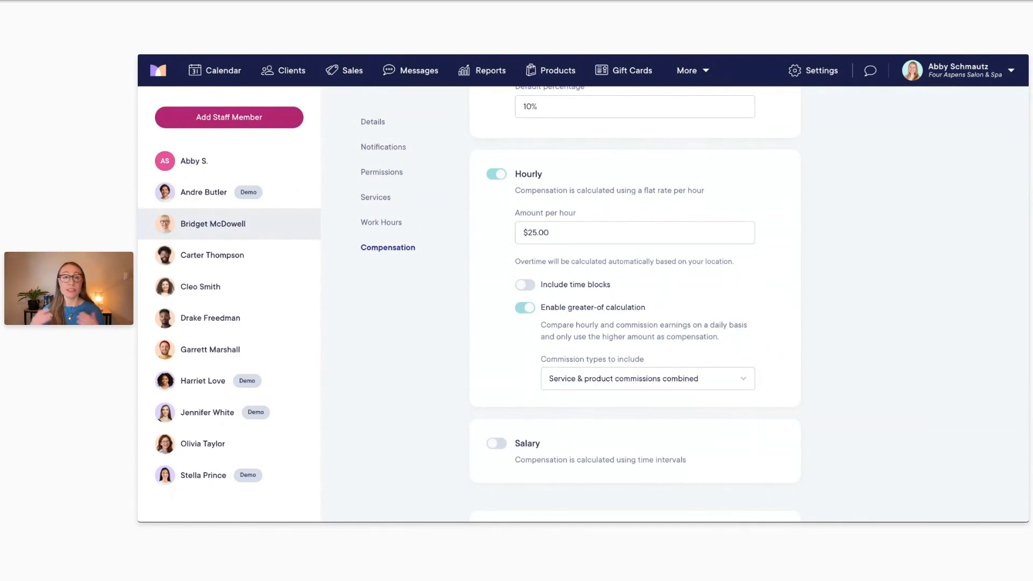
scroll(694, 338, "up", 1)
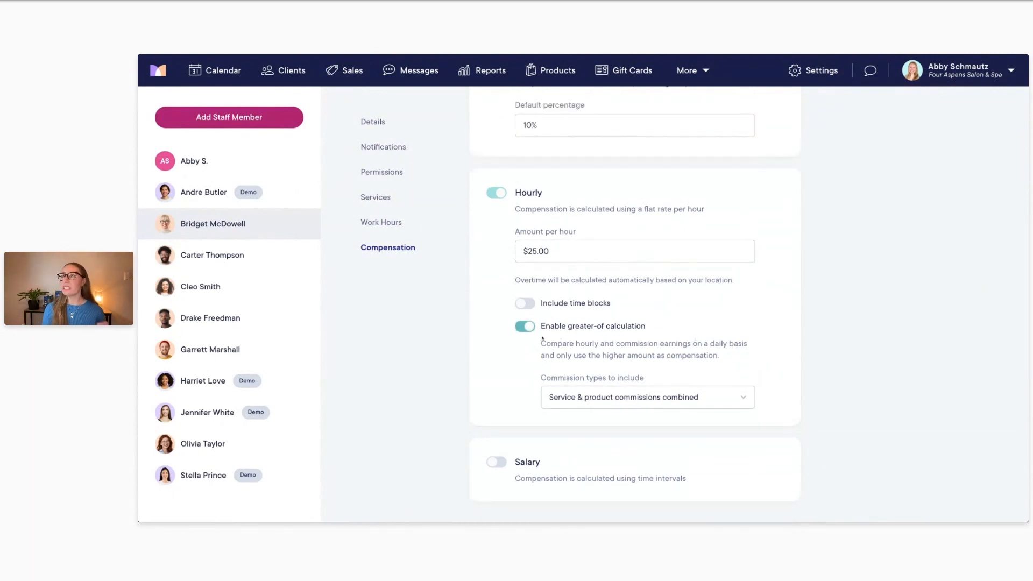
left_click(605, 326)
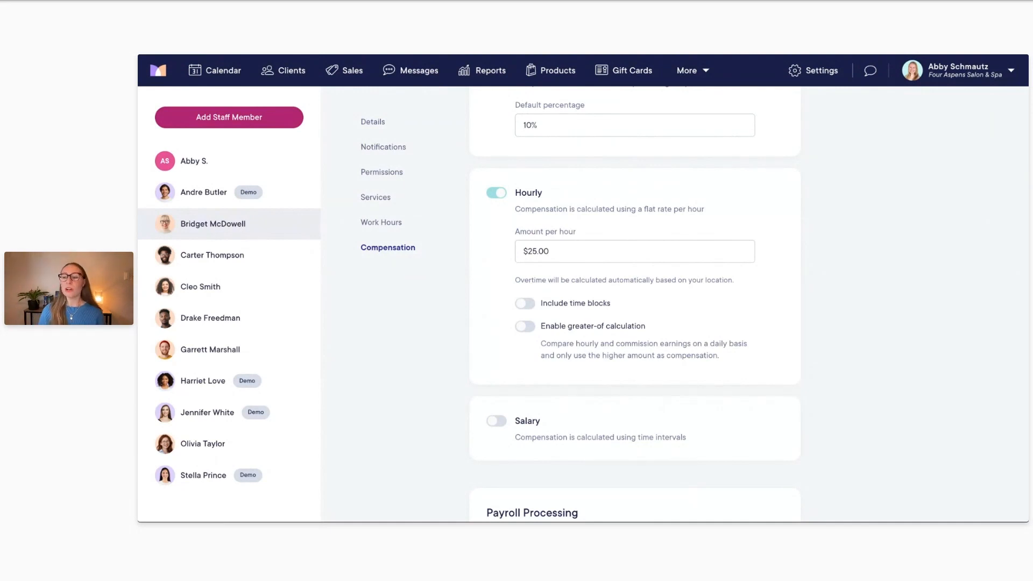
Step: Open the eighth staff member's compensation down to the Invite to Payroll Processing card
left_click(217, 351)
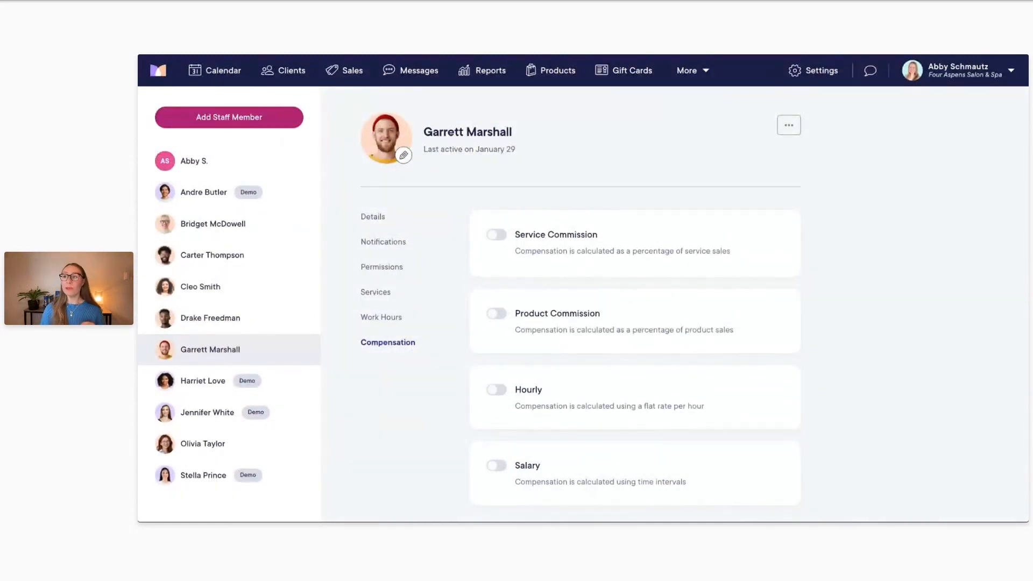
scroll(588, 237, "down", 1)
scroll(589, 240, "down", 3)
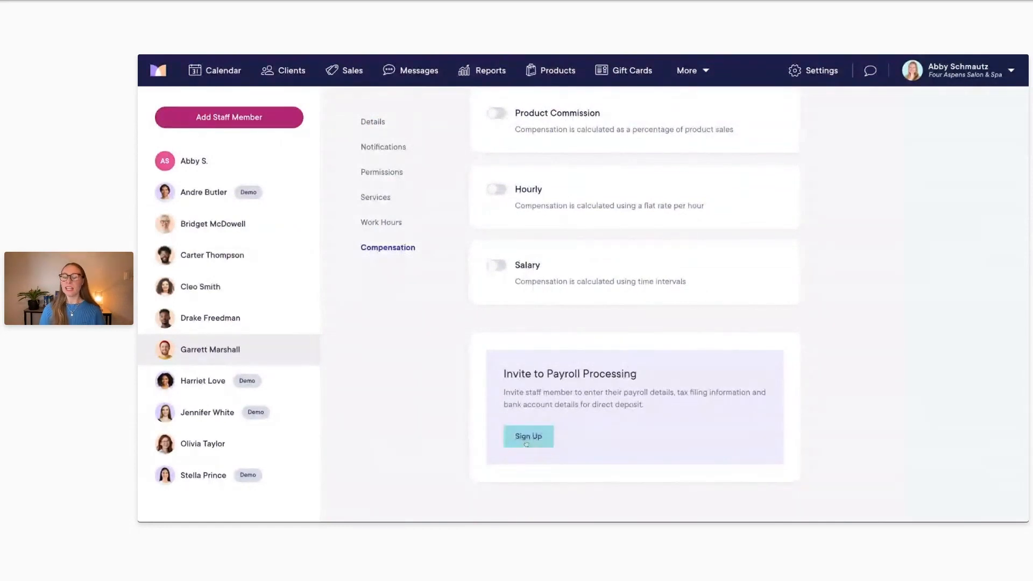
Step: Invite the staff member to Payroll Processing as a W2 Employee and dismiss the confirmation
left_click(529, 436)
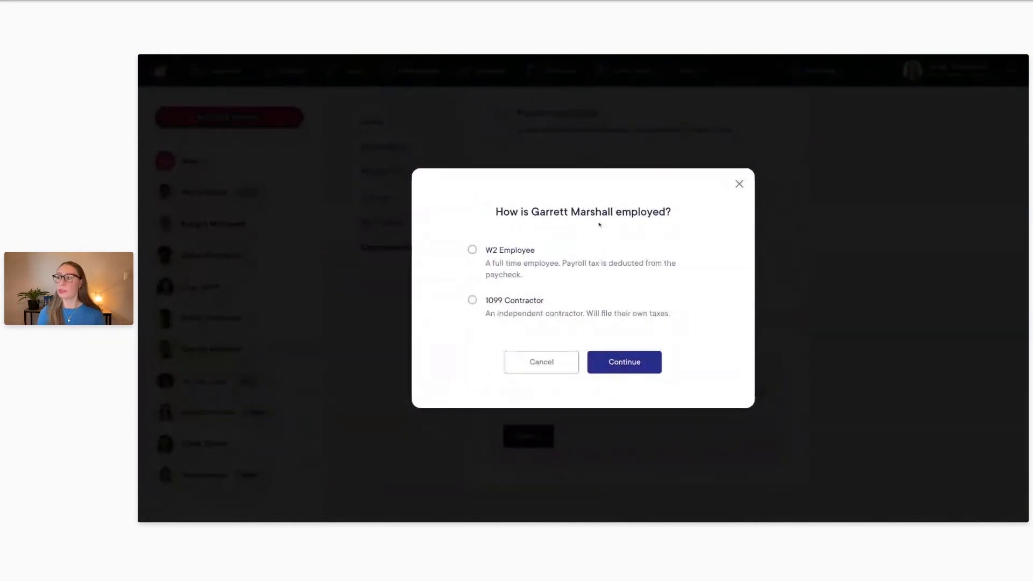
left_click(499, 255)
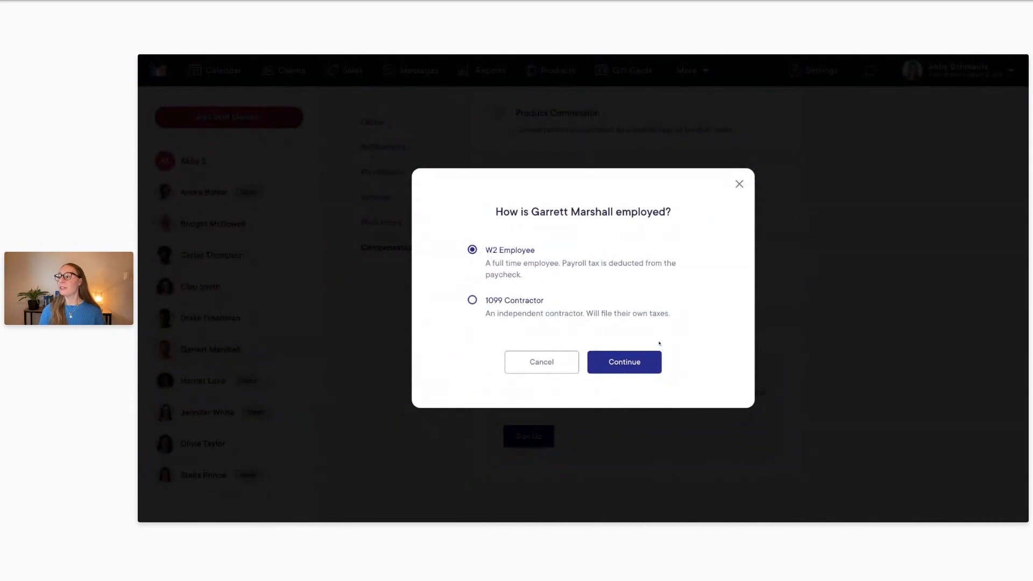
left_click(634, 366)
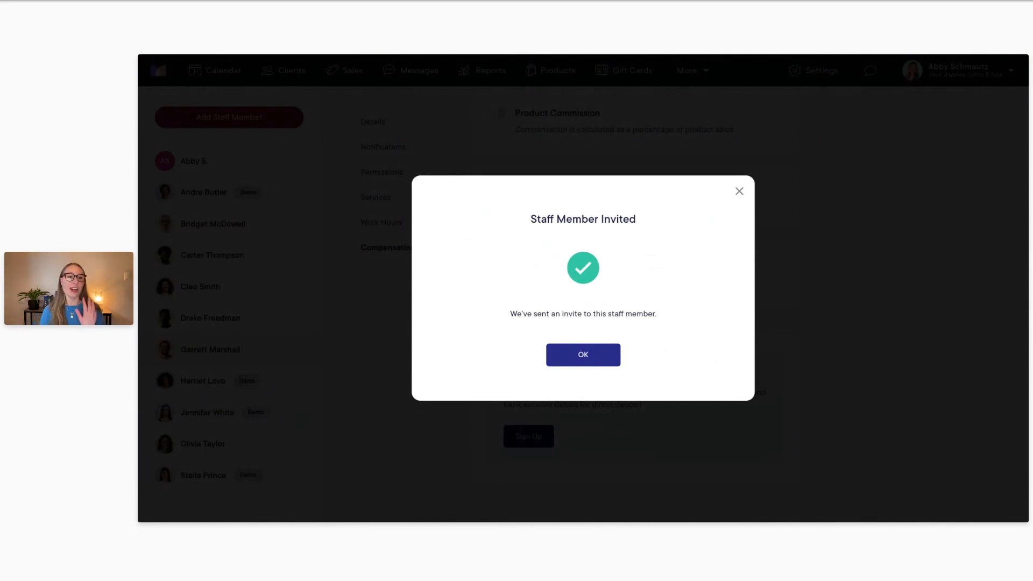
left_click(597, 356)
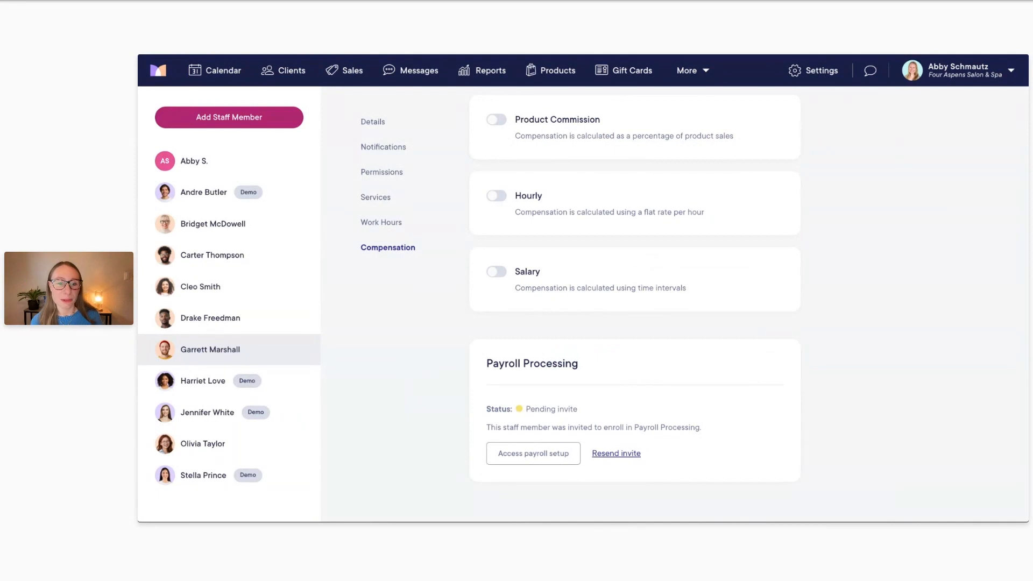
Step: Return to the top of the staff page and open the More apps list
scroll(686, 339, "up", 1)
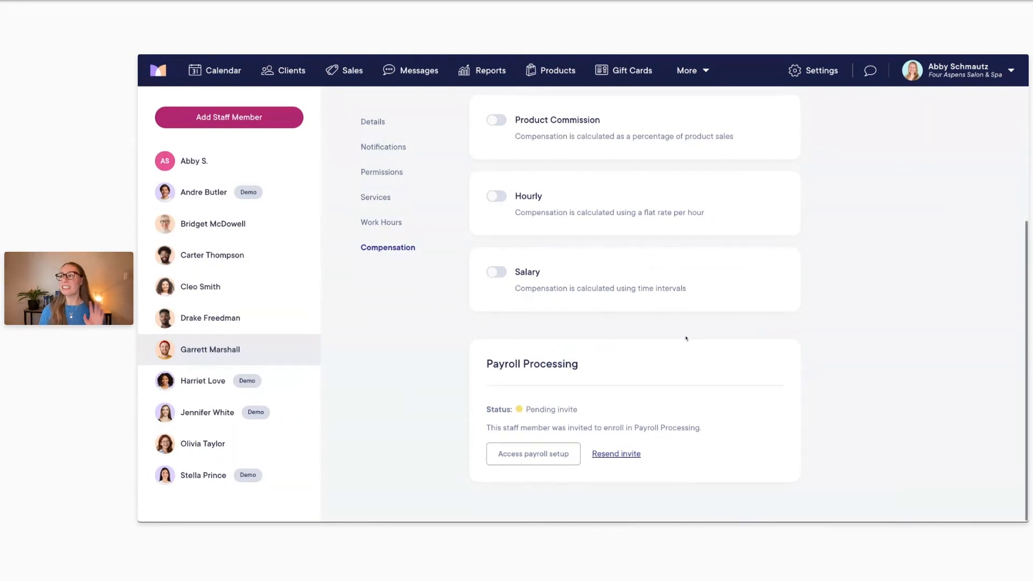
scroll(687, 338, "up", 5)
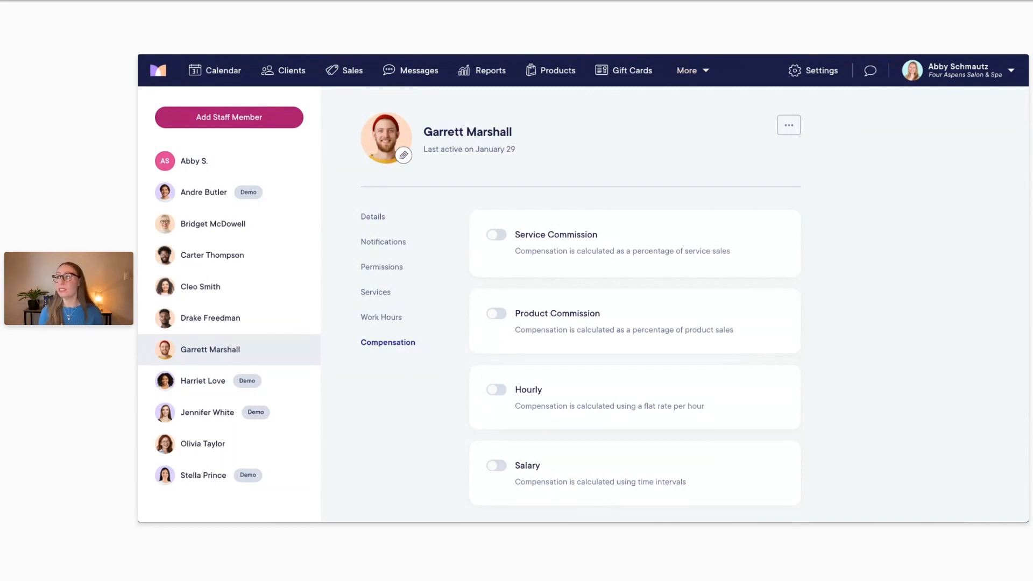
left_click(706, 78)
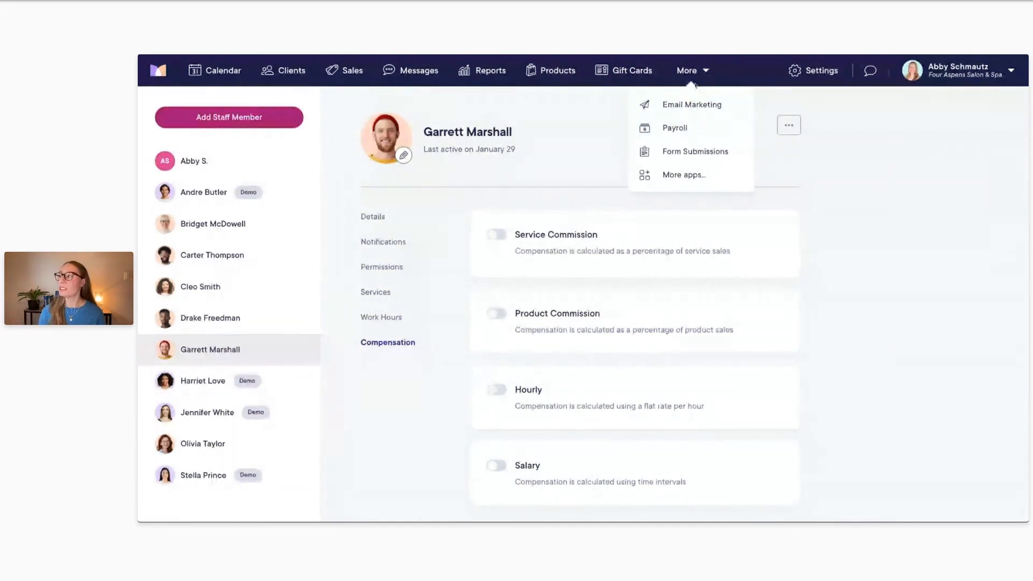
Step: Open the Payroll report from the More menu for the Jan 12 – Jan 25 period
left_click(676, 130)
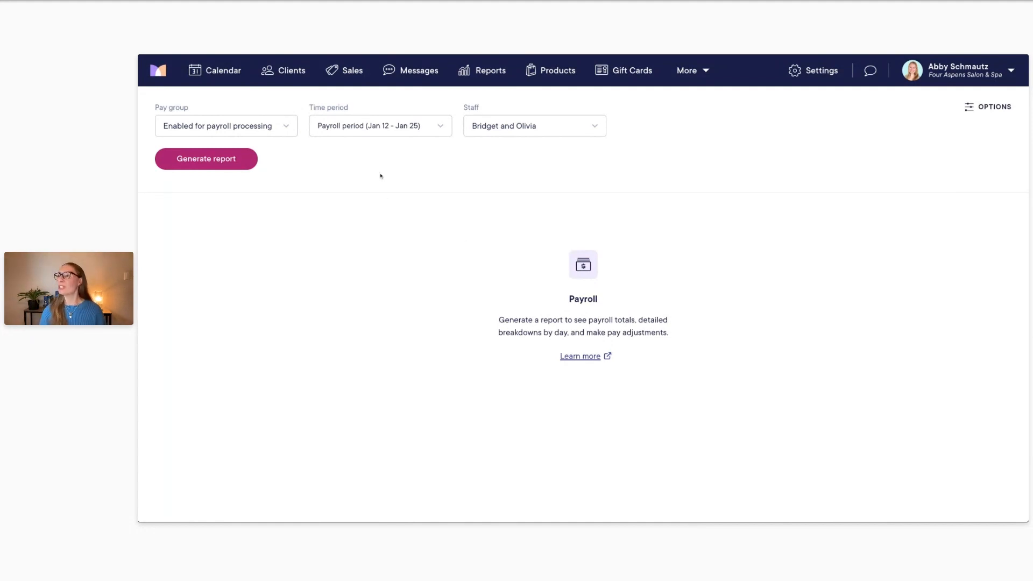
Step: Generate the Jan 12 – Jan 25 payroll report and scroll through its results
left_click(229, 167)
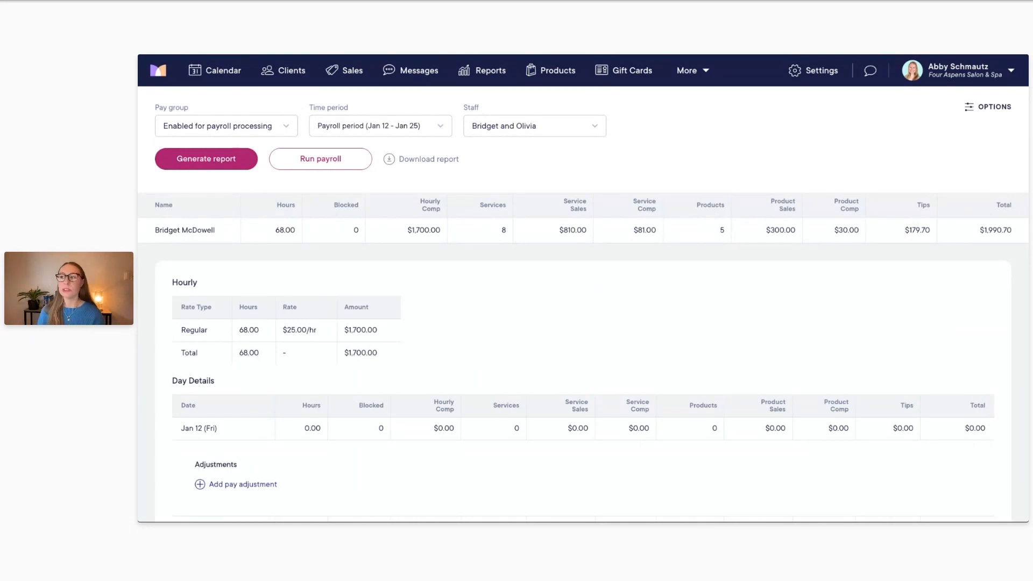
scroll(589, 310, "down", 1)
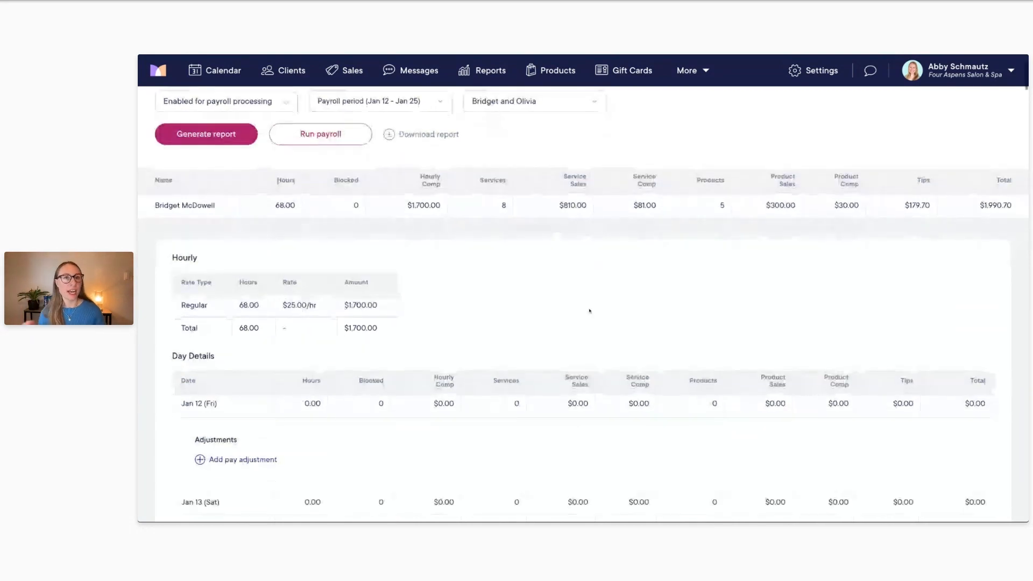
scroll(546, 297, "up", 1)
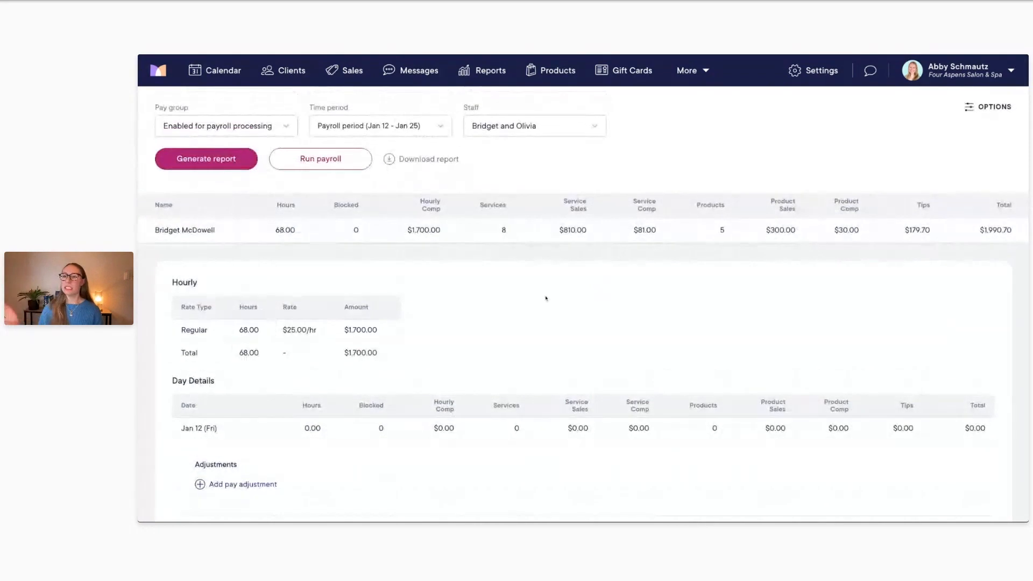
scroll(546, 298, "down", 2)
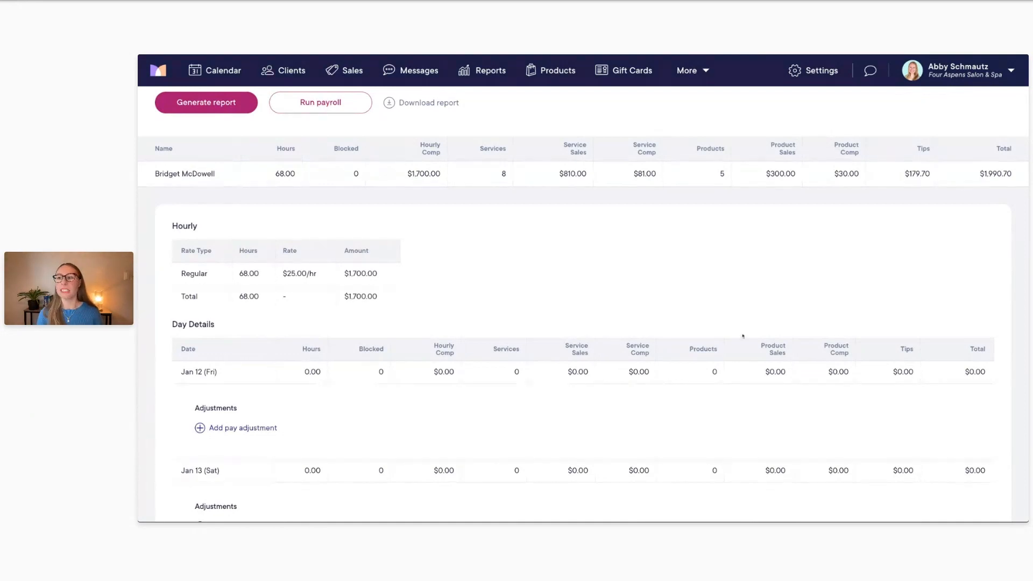
scroll(569, 325, "down", 2)
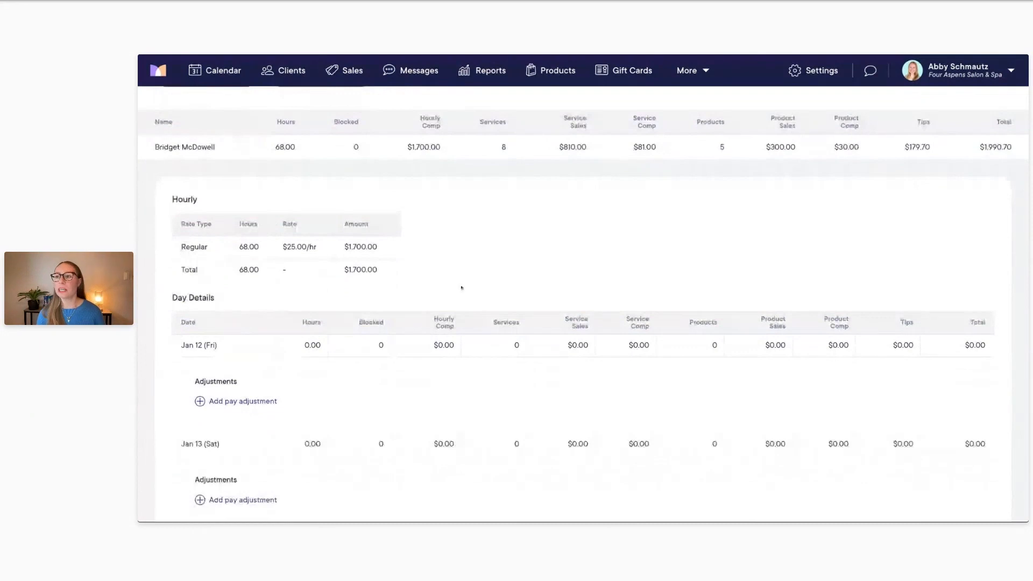
scroll(399, 252, "down", 1)
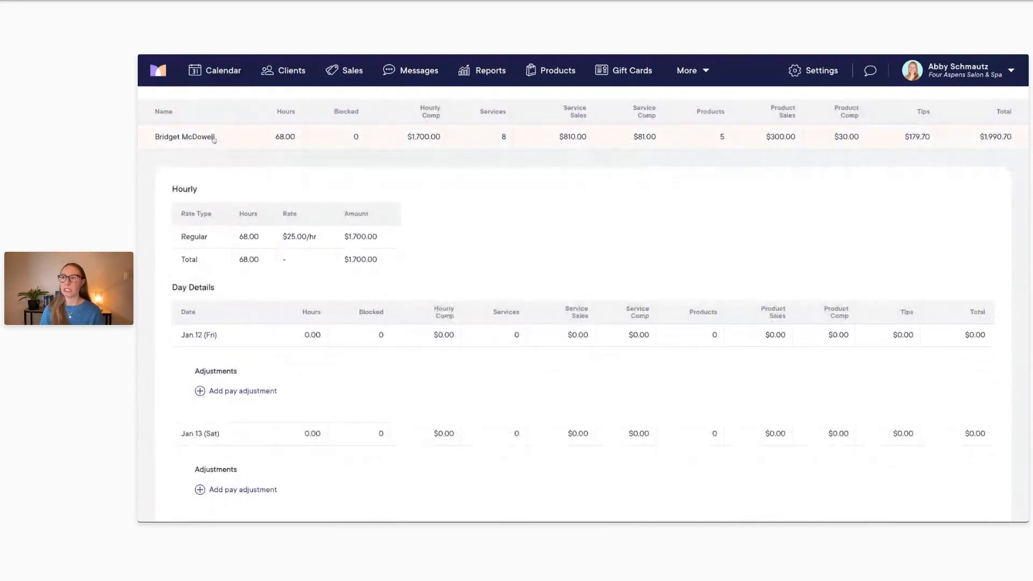
Step: Collapse both staff members' details, then expand the first staff member's $1,990.70 breakdown
left_click(198, 141)
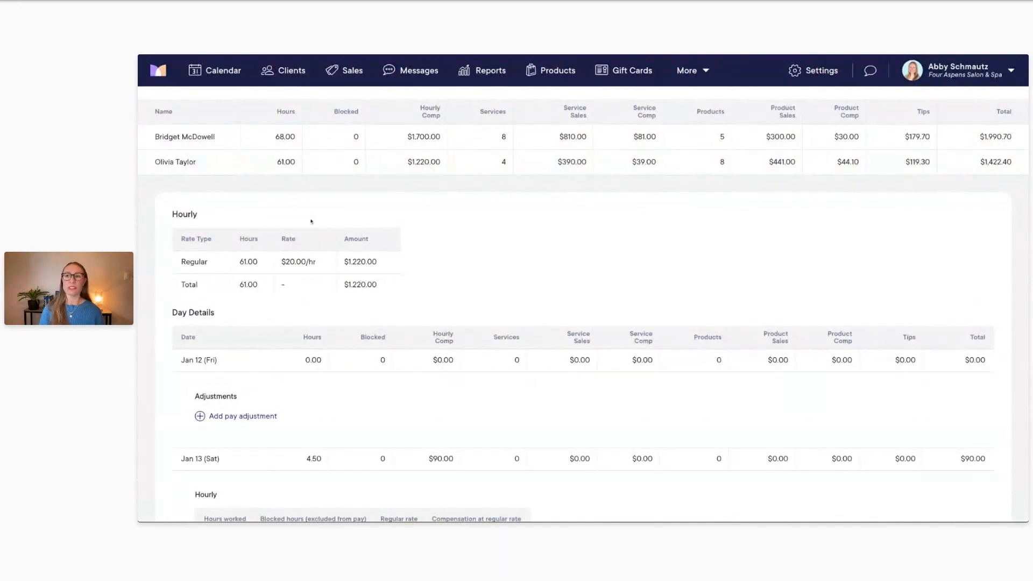
left_click(210, 170)
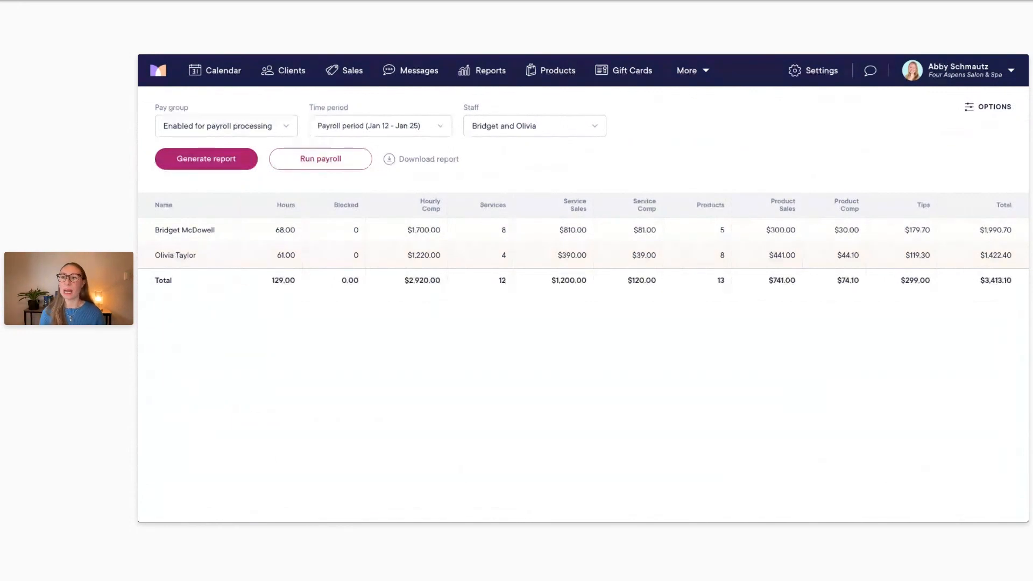
left_click(192, 233)
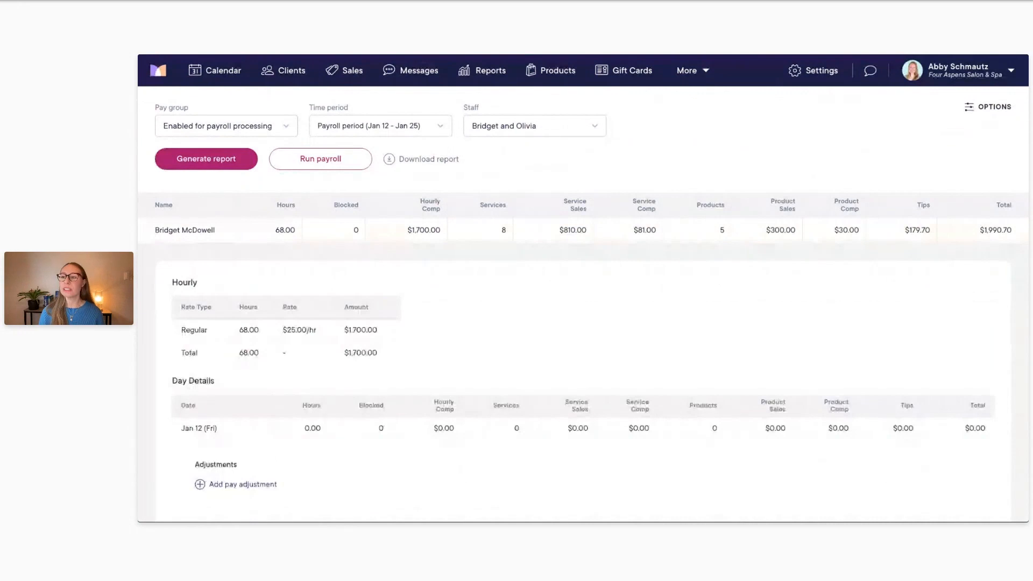
Step: Scroll past Jan 15's commission table to its Tips, Hourly and Adjustments sections
scroll(378, 288, "down", 1)
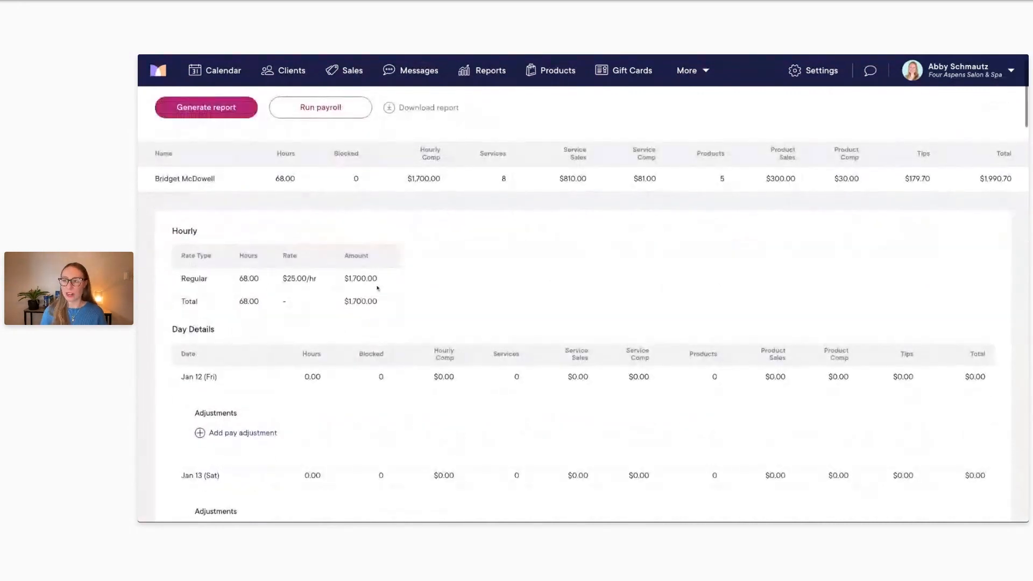
scroll(378, 289, "down", 4)
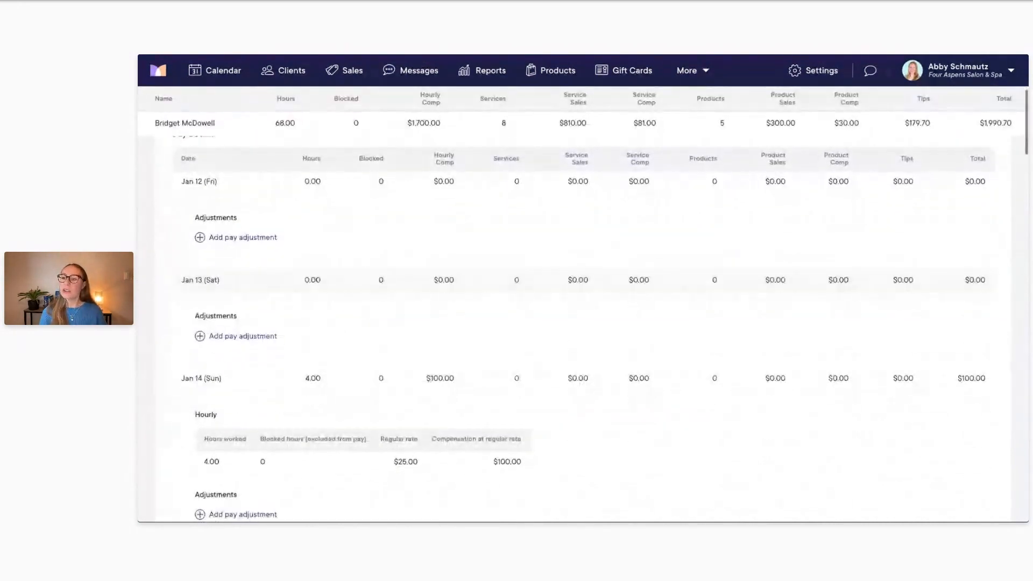
scroll(584, 328, "down", 4)
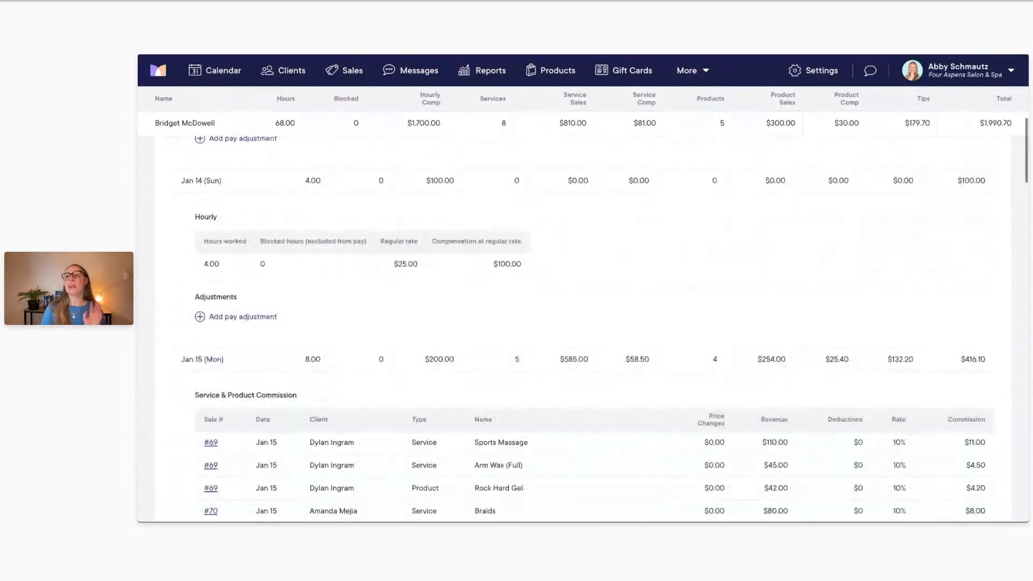
scroll(584, 328, "down", 3)
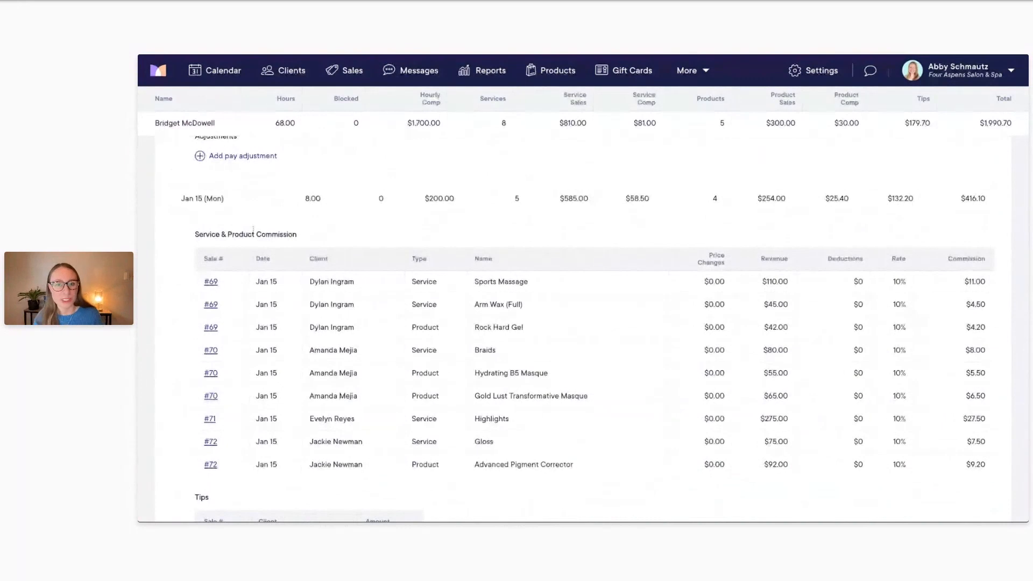
scroll(377, 206, "down", 1)
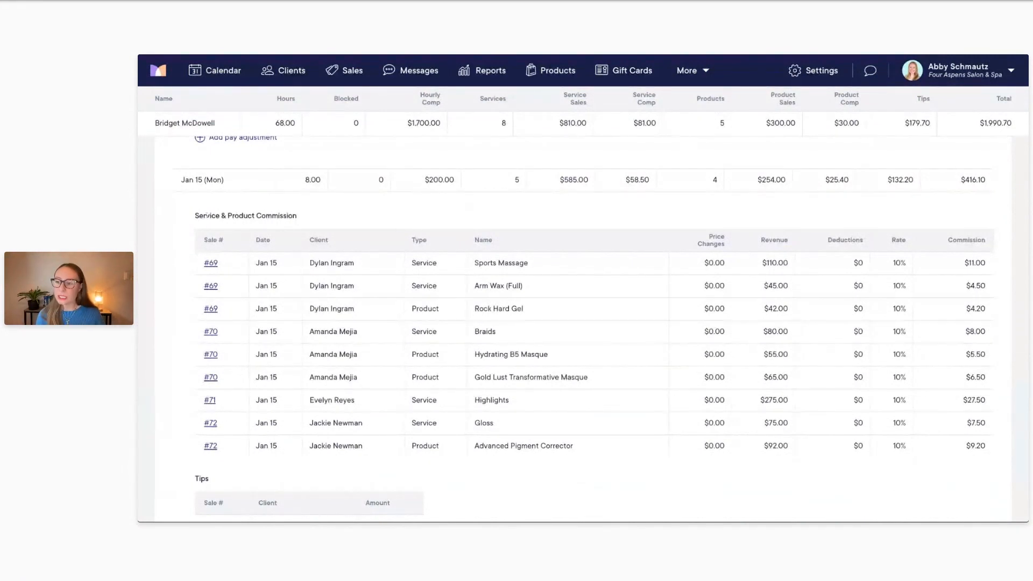
scroll(322, 218, "down", 2)
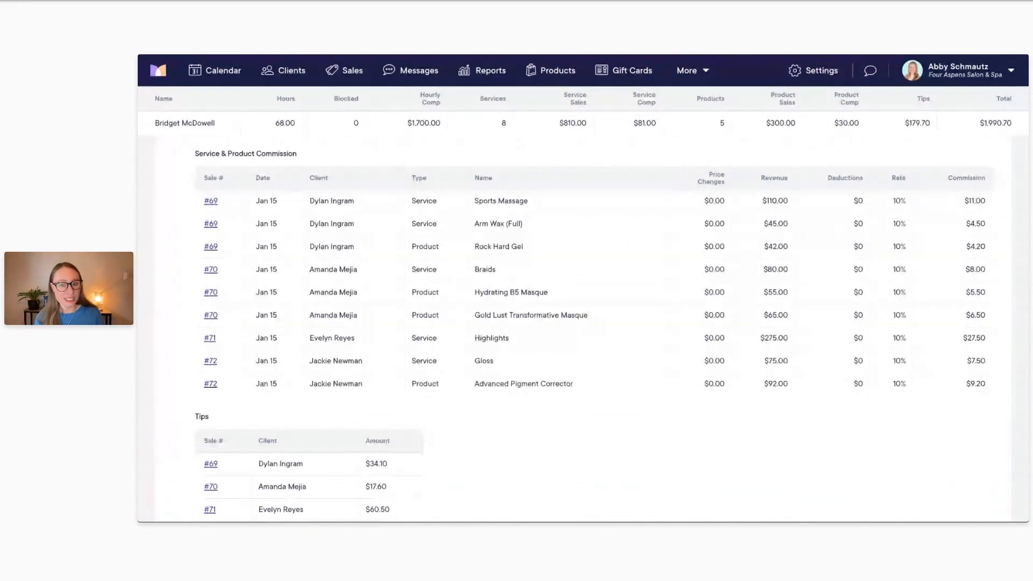
scroll(315, 239, "down", 3)
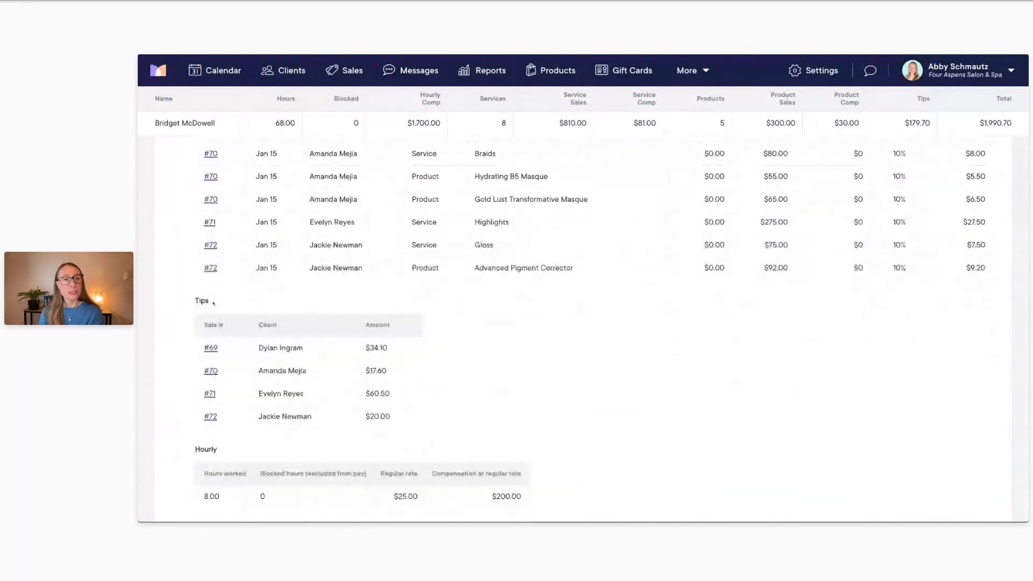
scroll(300, 316, "down", 1)
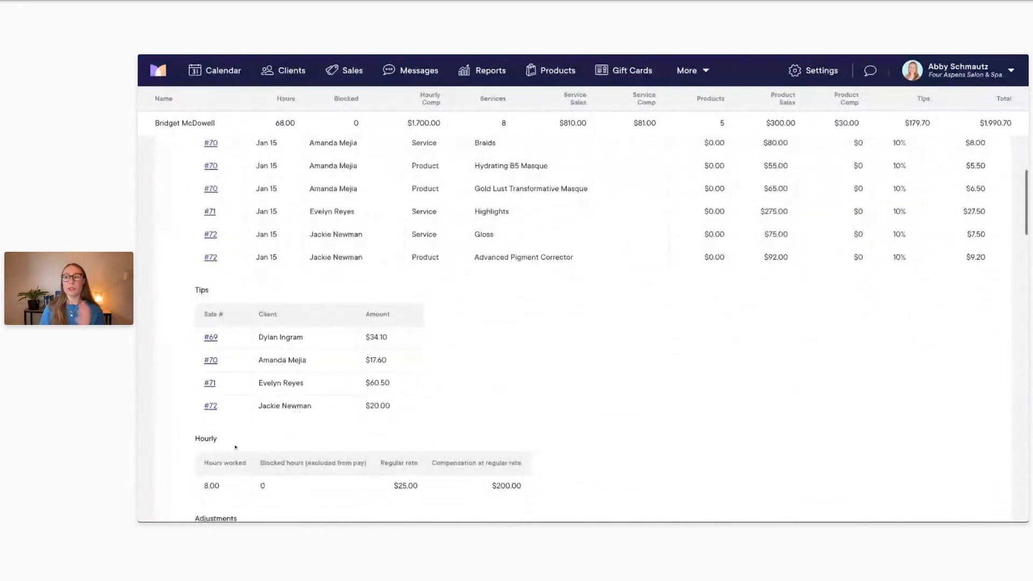
scroll(326, 372, "down", 1)
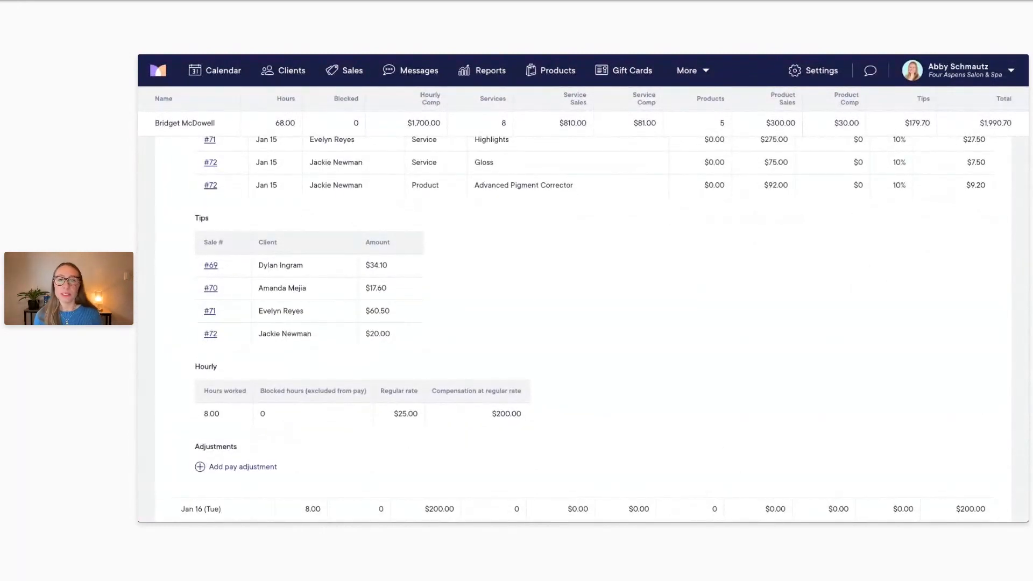
scroll(431, 297, "down", 2)
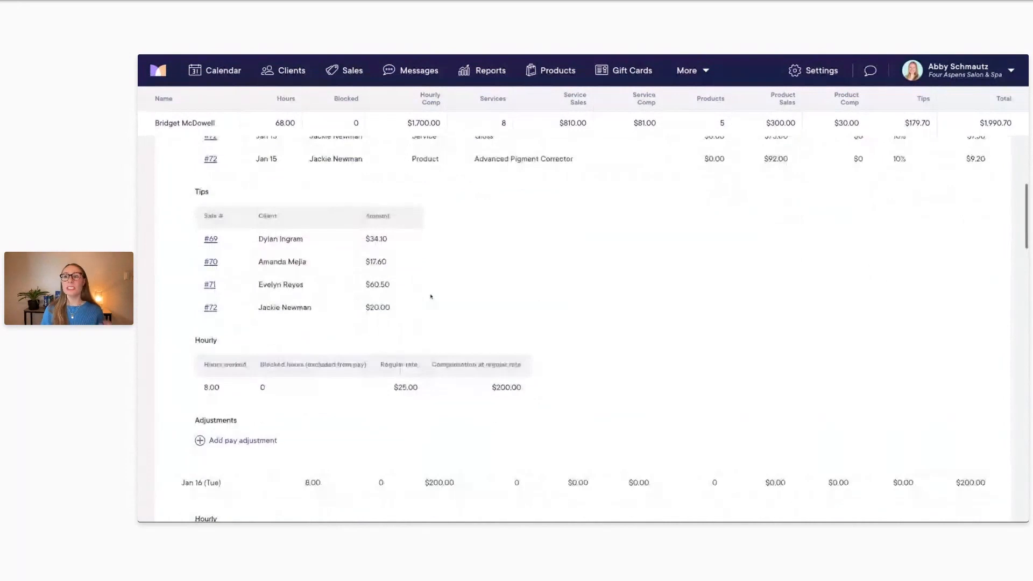
scroll(591, 328, "down", 2)
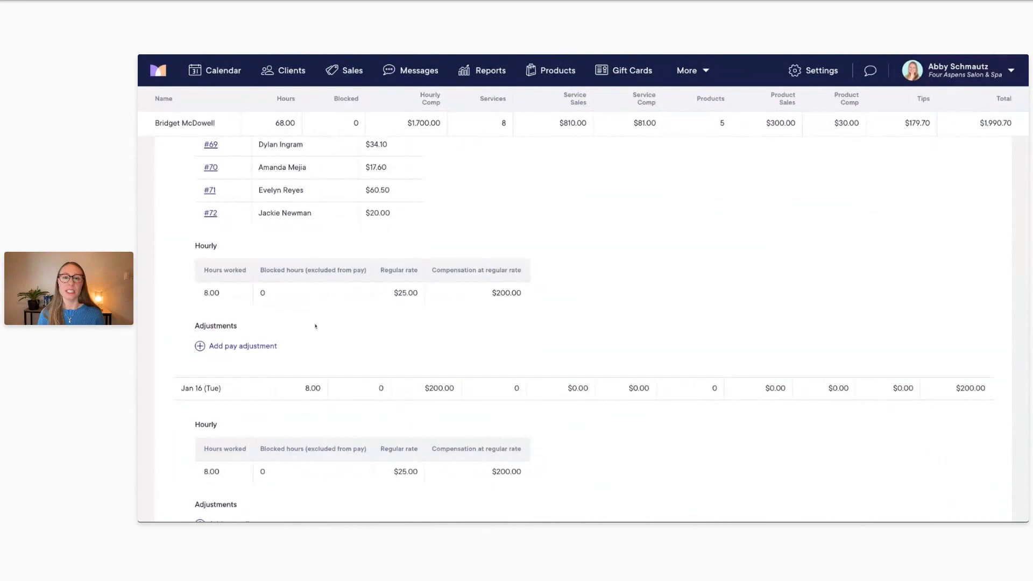
Step: Add a $100 Bonus pay adjustment to Jan 15 described 'Bonus for VIP client'
left_click(251, 347)
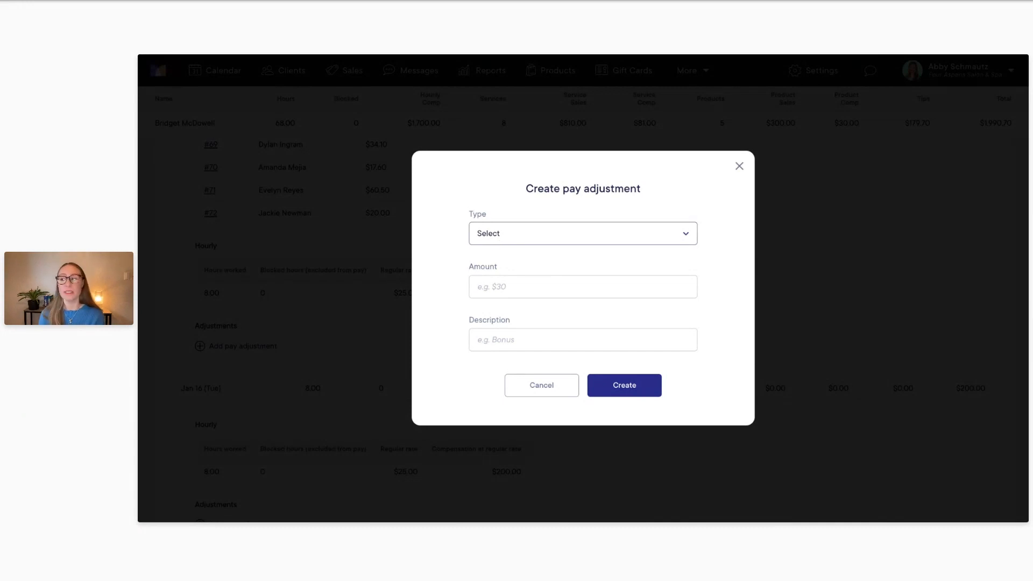
left_click(515, 237)
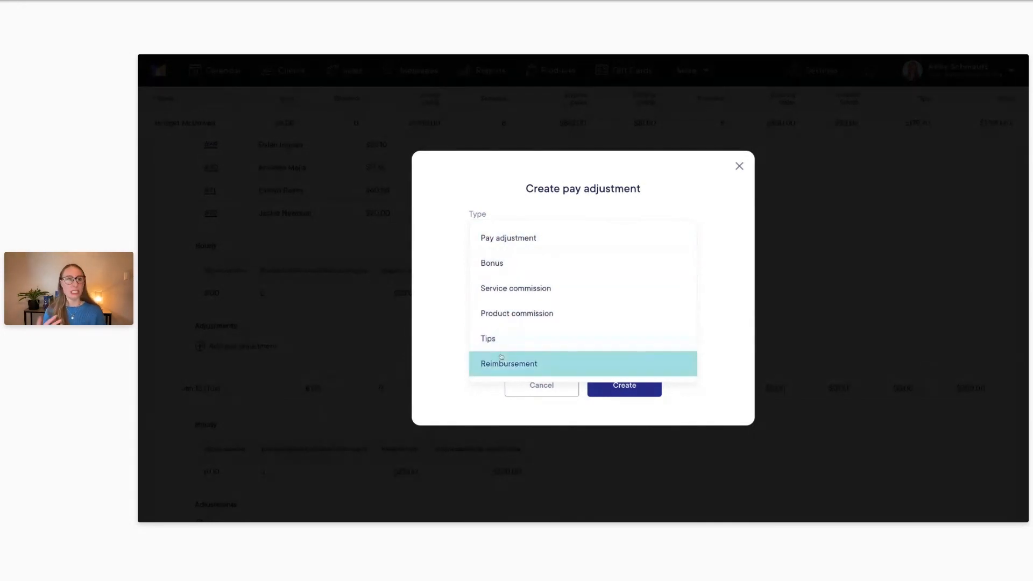
left_click(501, 267)
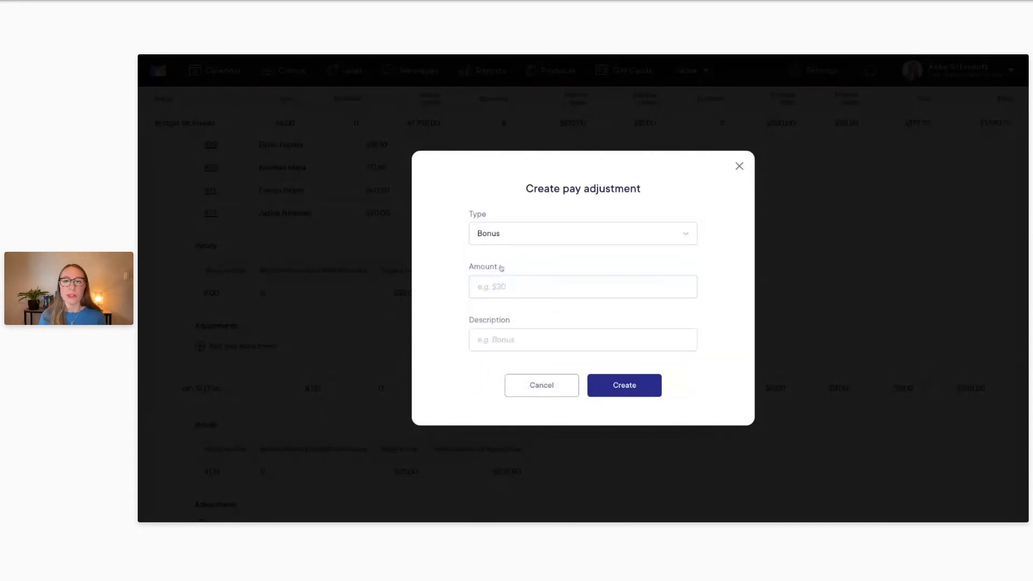
type("$100")
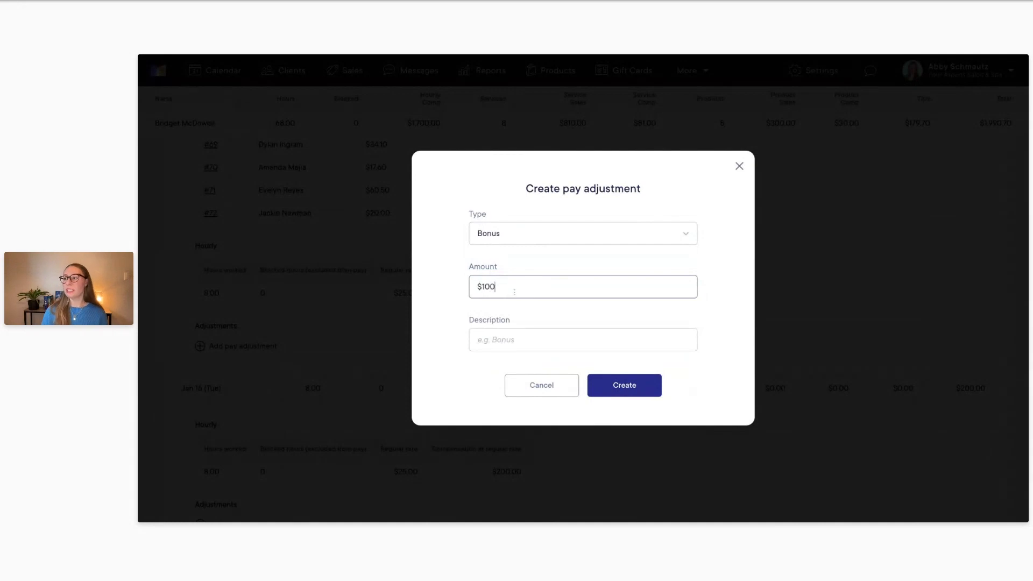
left_click(495, 340)
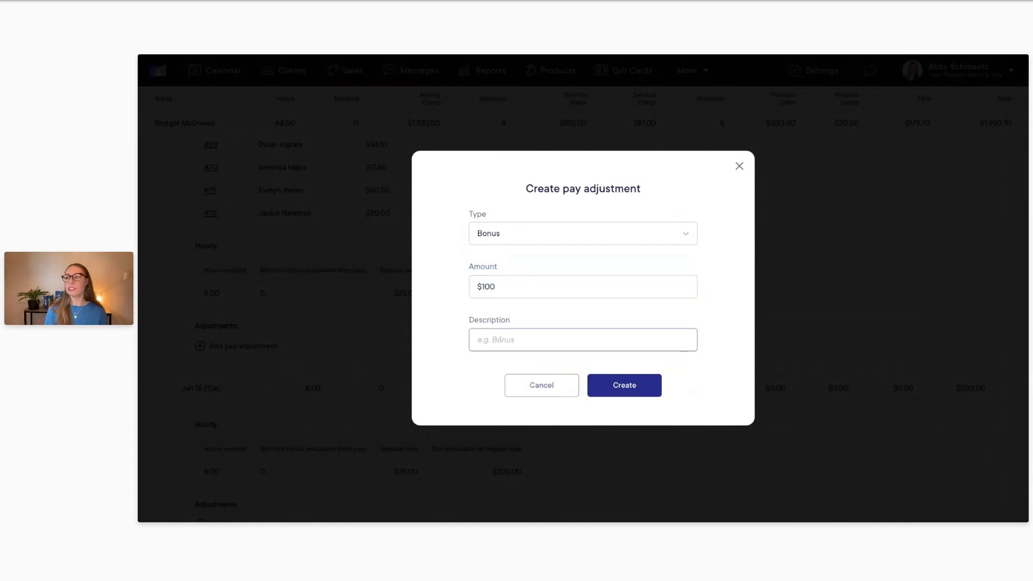
type("Bonus for VIP client")
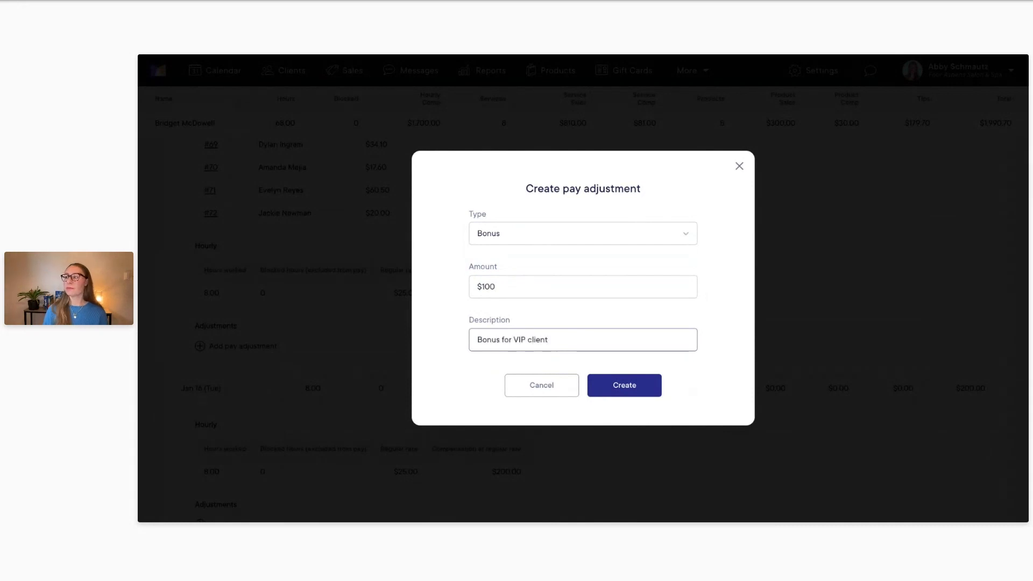
left_click(632, 388)
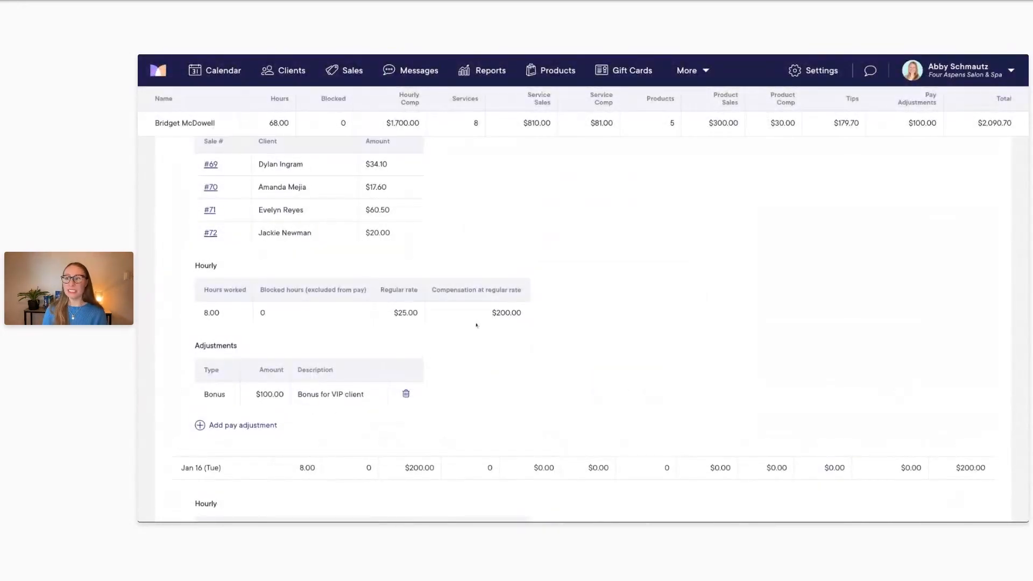
Step: Collapse the Jan 16–20 day rows, then re-expand Jan 19 and Jan 20
scroll(391, 327, "up", 1)
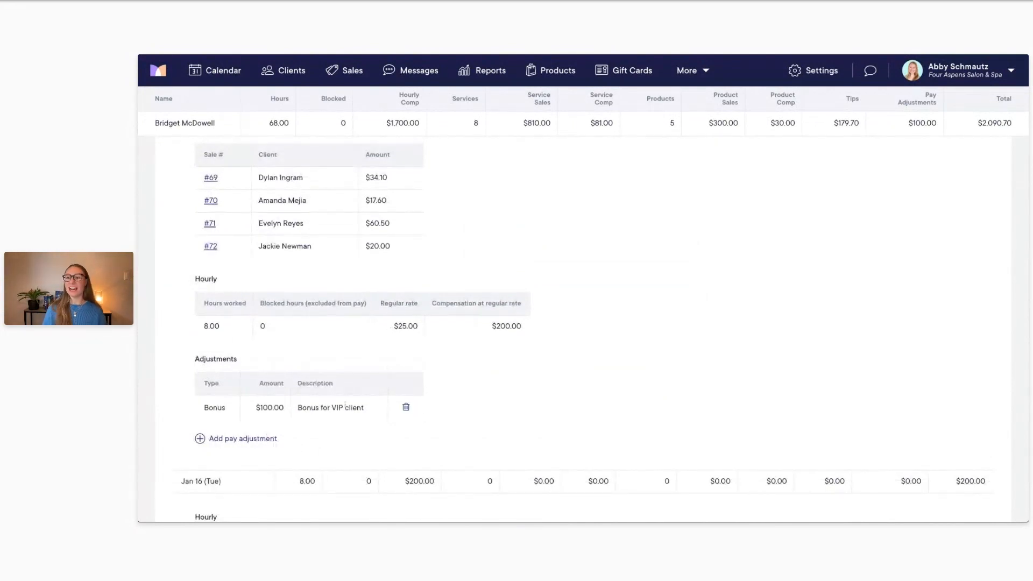
scroll(287, 412, "down", 3)
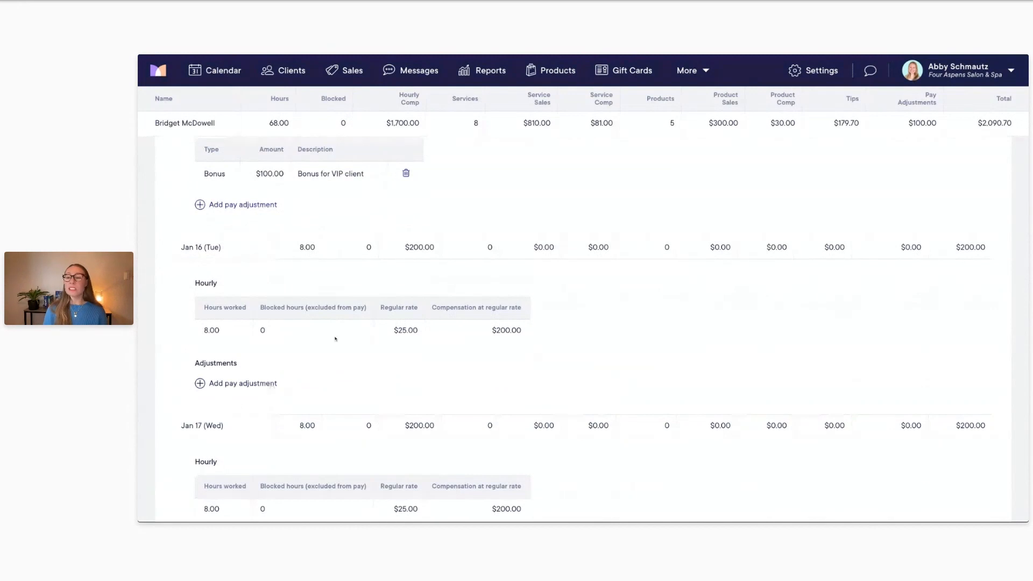
scroll(334, 339, "down", 1)
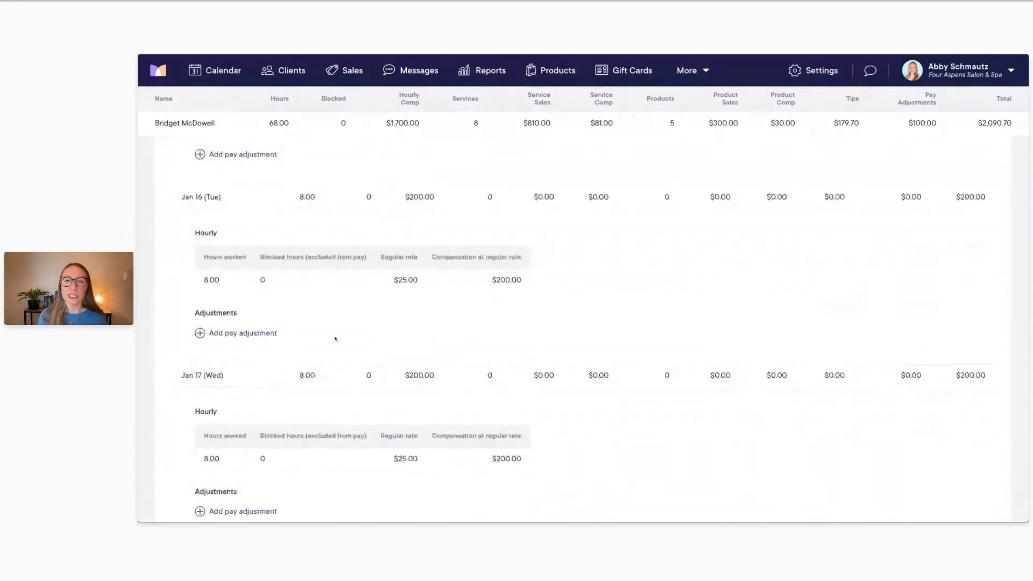
scroll(309, 299, "down", 1)
left_click(217, 178)
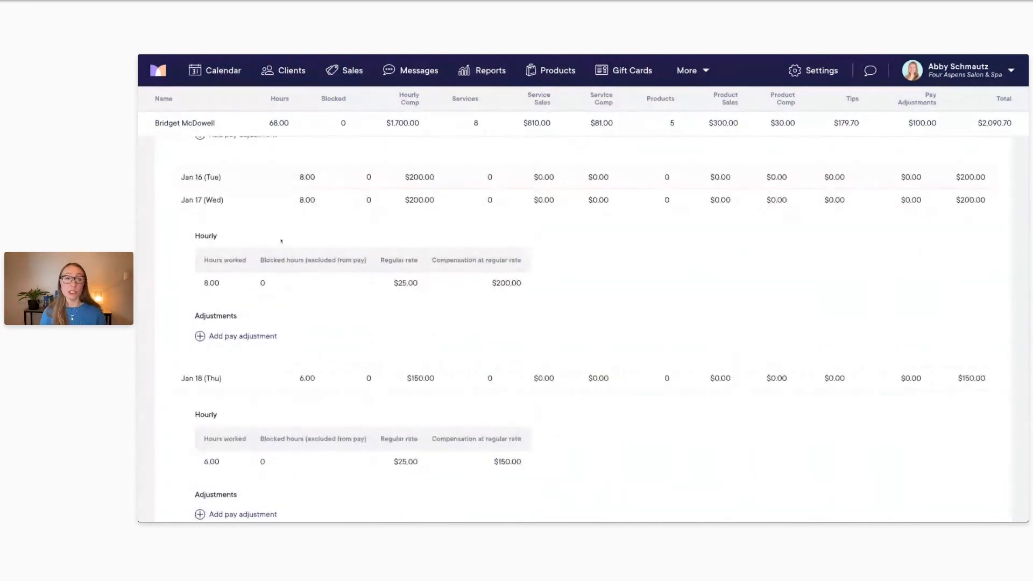
scroll(281, 241, "up", 1)
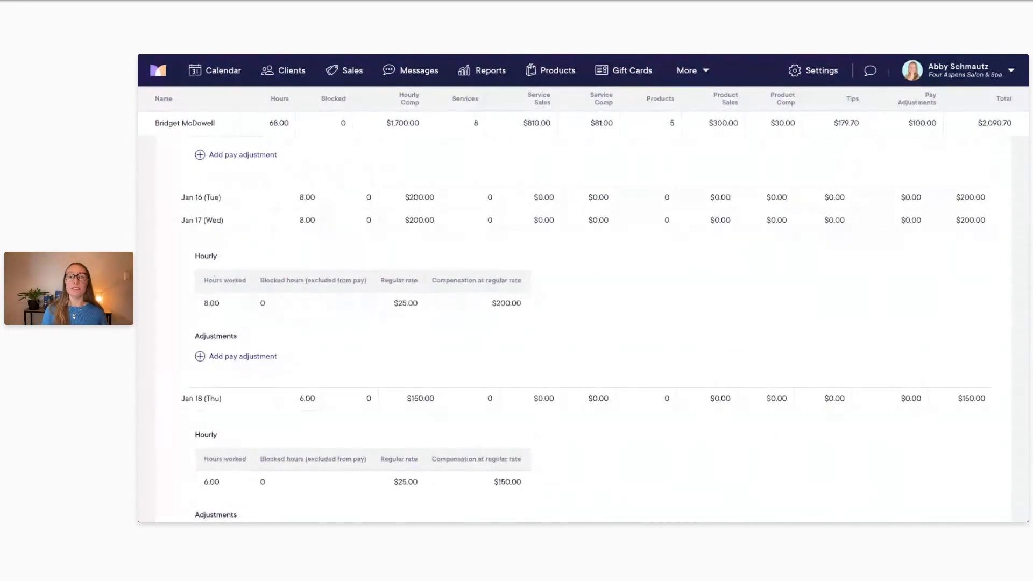
left_click(207, 398)
left_click(212, 229)
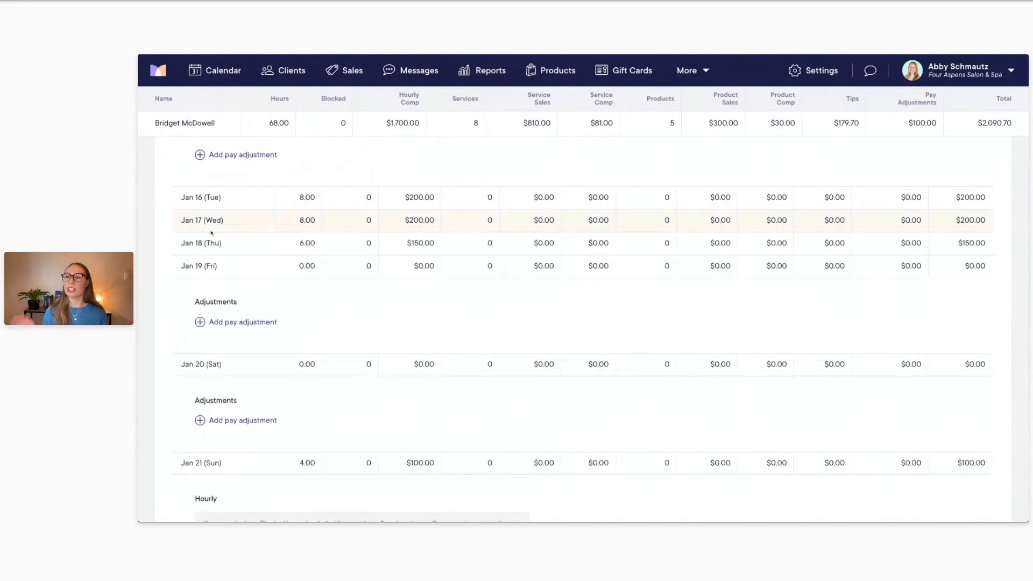
left_click(210, 266)
left_click(212, 290)
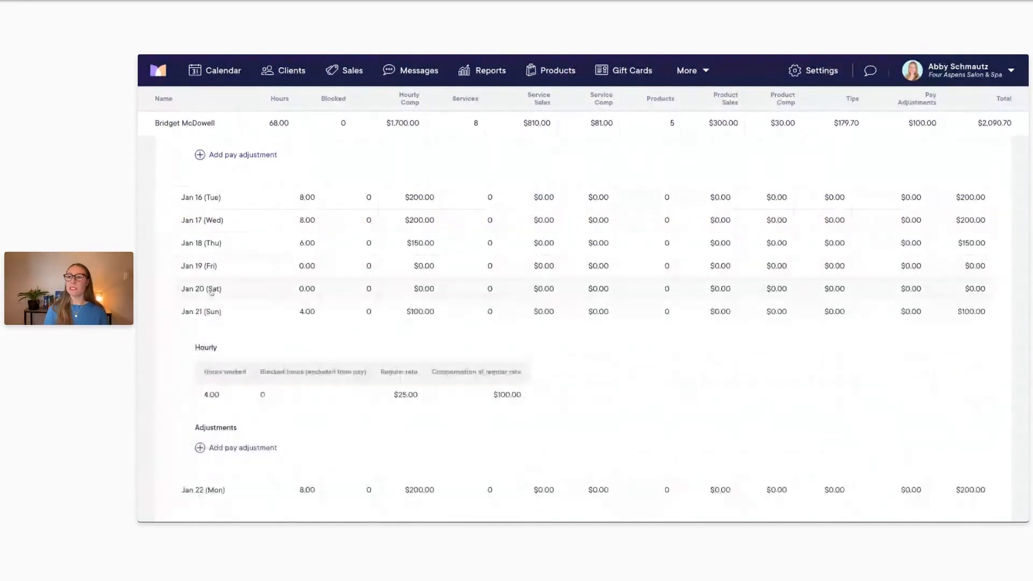
left_click(222, 293)
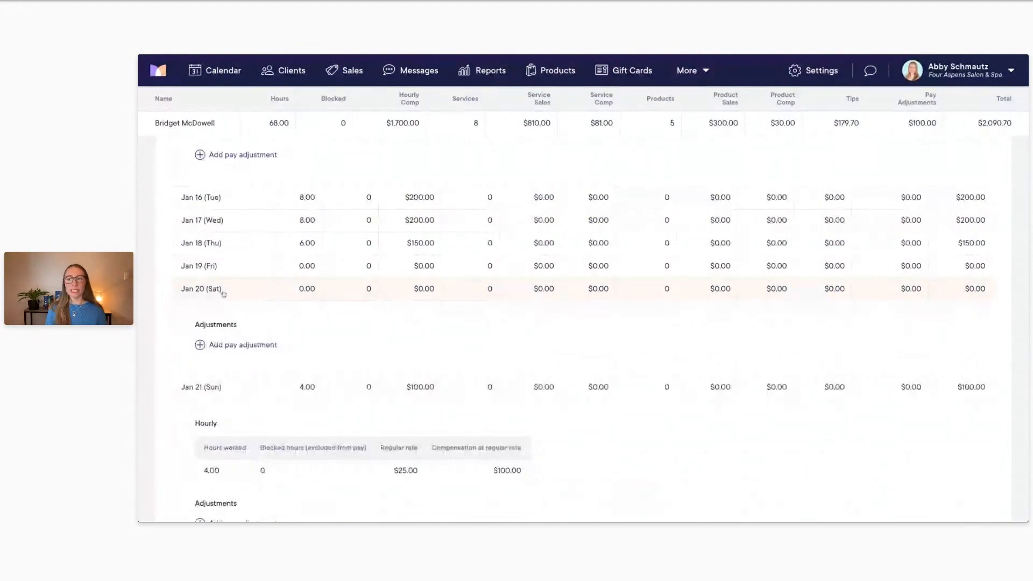
left_click(217, 266)
Step: Return to the top of the payroll report and open its Options panel
scroll(217, 271, "up", 2)
scroll(218, 271, "up", 10)
scroll(591, 328, "up", 4)
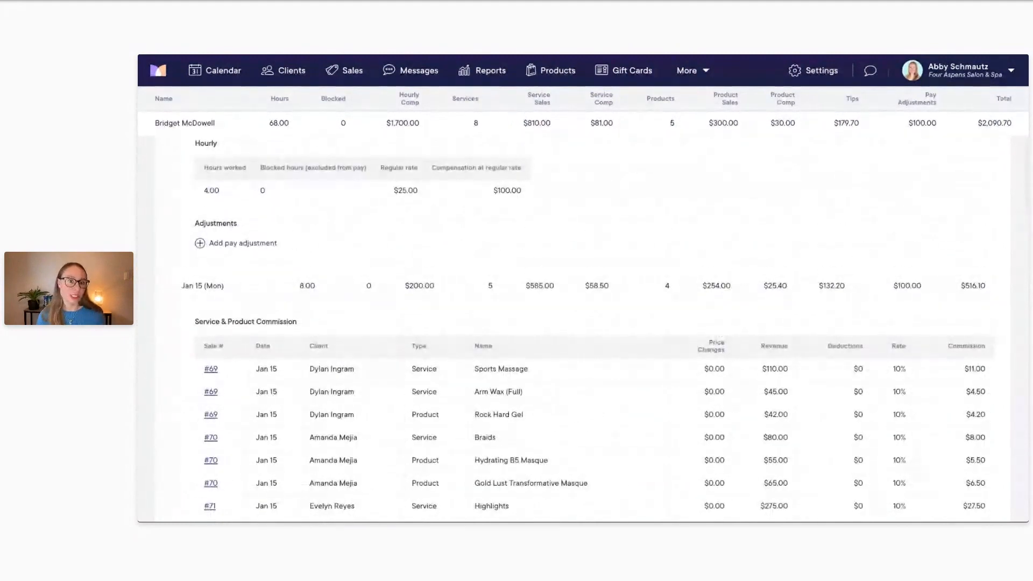
scroll(592, 328, "up", 8)
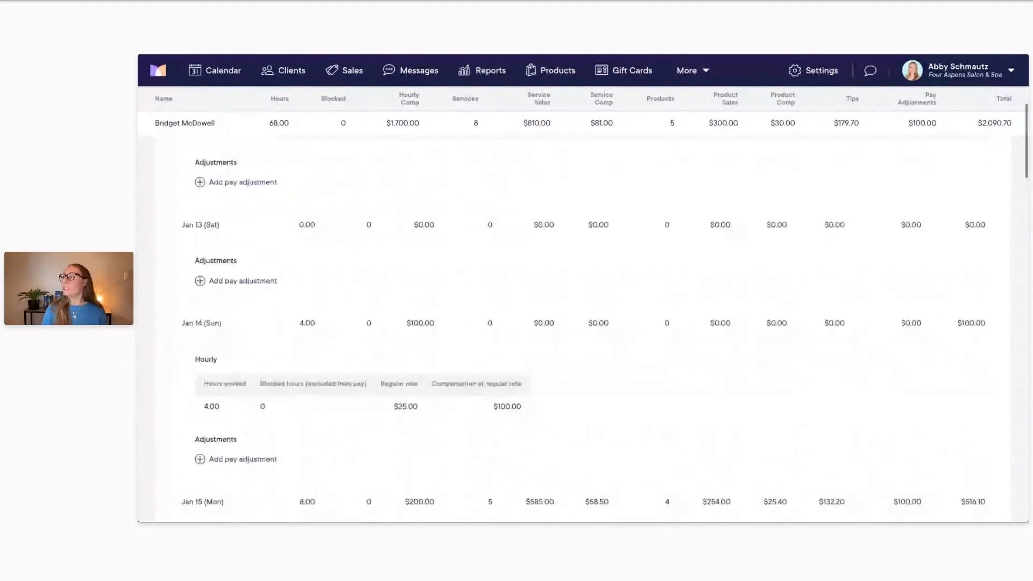
scroll(592, 328, "up", 3)
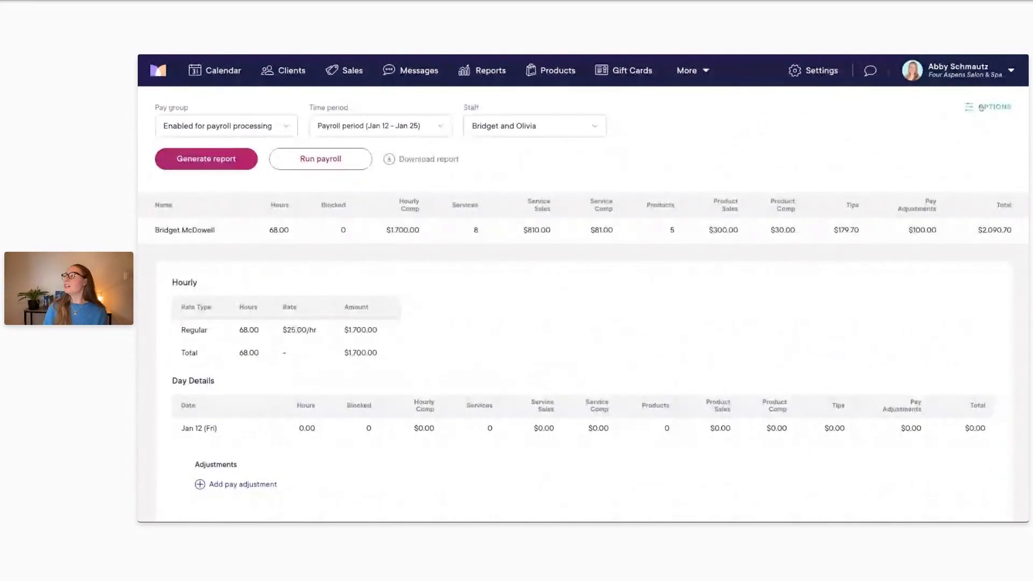
left_click(981, 108)
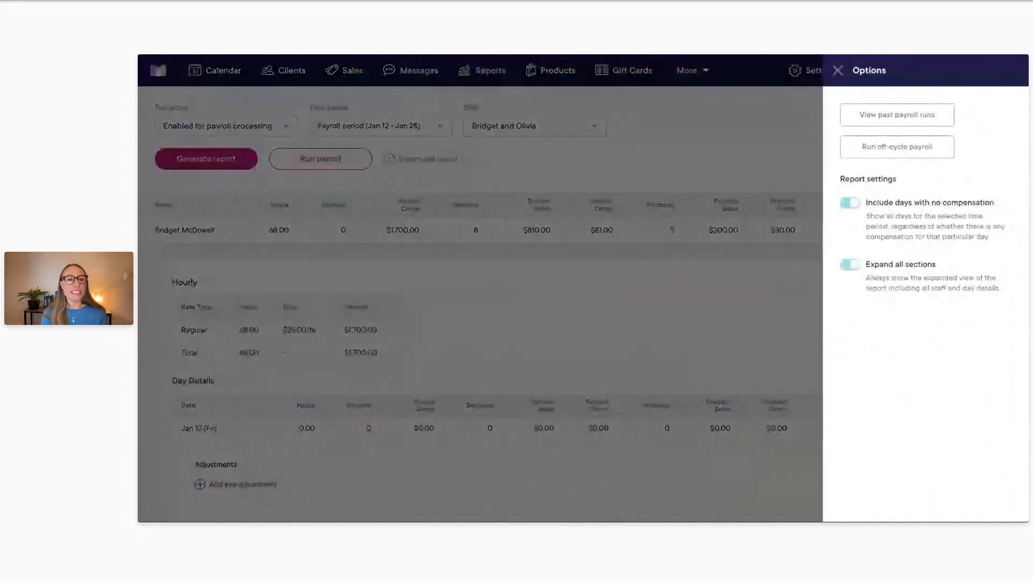
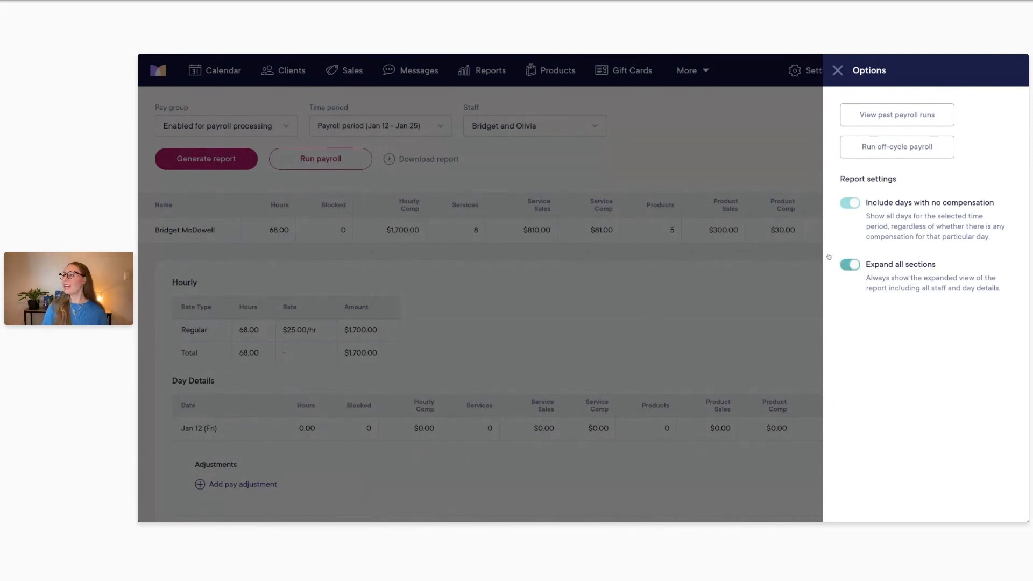
Step: Close the Options panel and keep the time period on 'Payroll period (Jan 12 - Jan 25)'
left_click(837, 71)
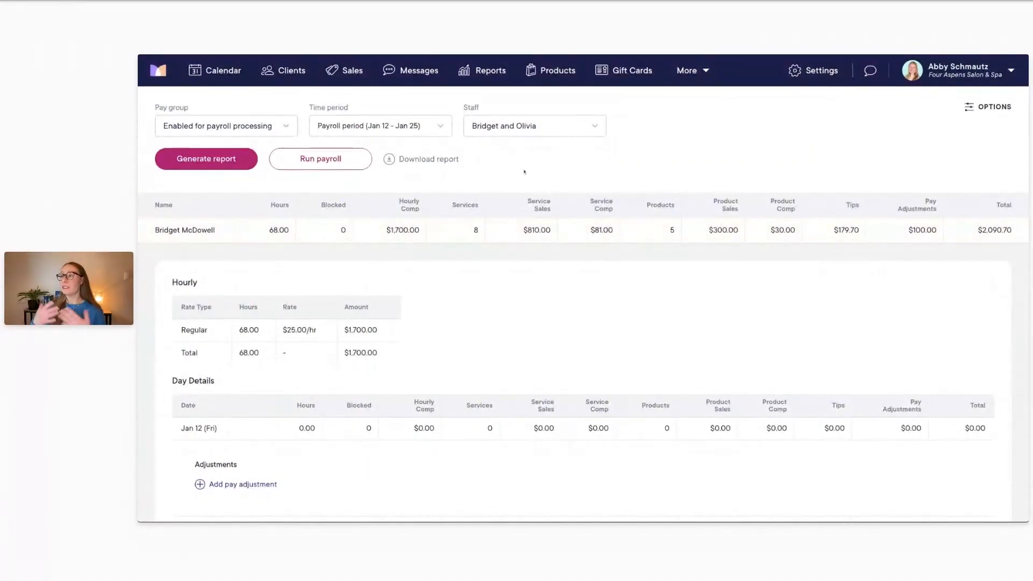
left_click(371, 127)
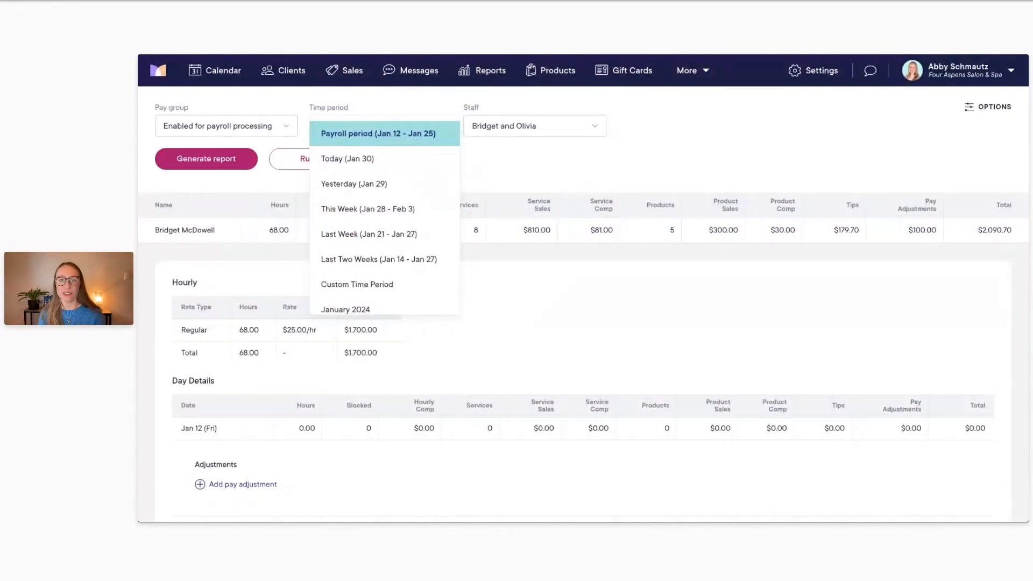
left_click(490, 166)
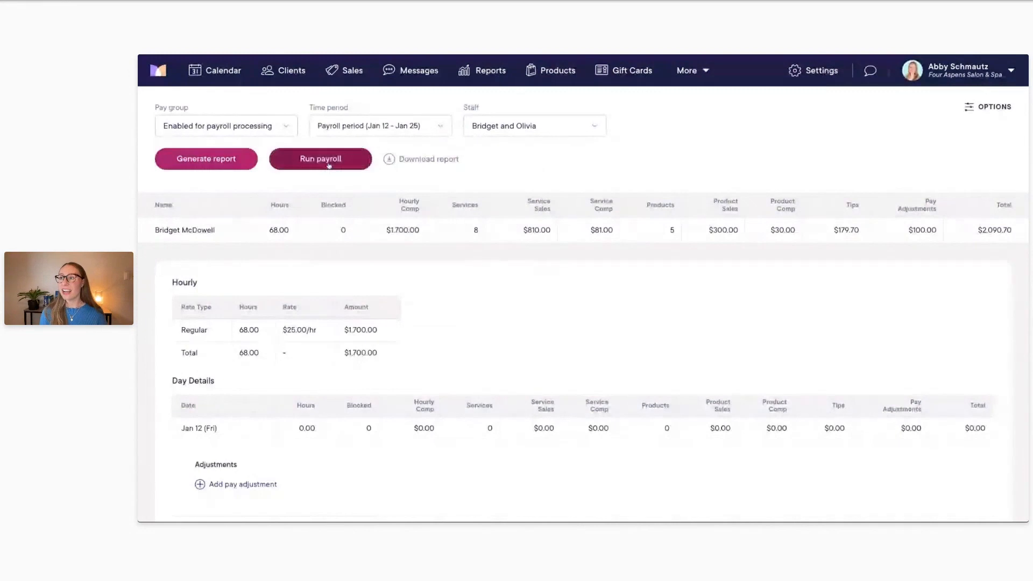
Step: Start the 1/12/2024–1/25/2024 payroll run with its pay date changed to Feb 5, 2024
left_click(329, 164)
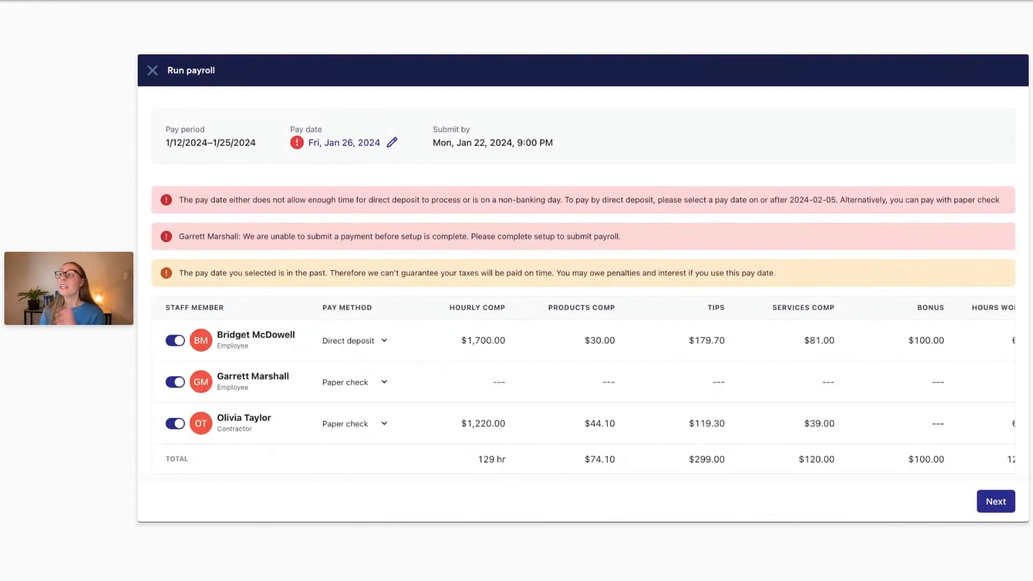
left_click(392, 143)
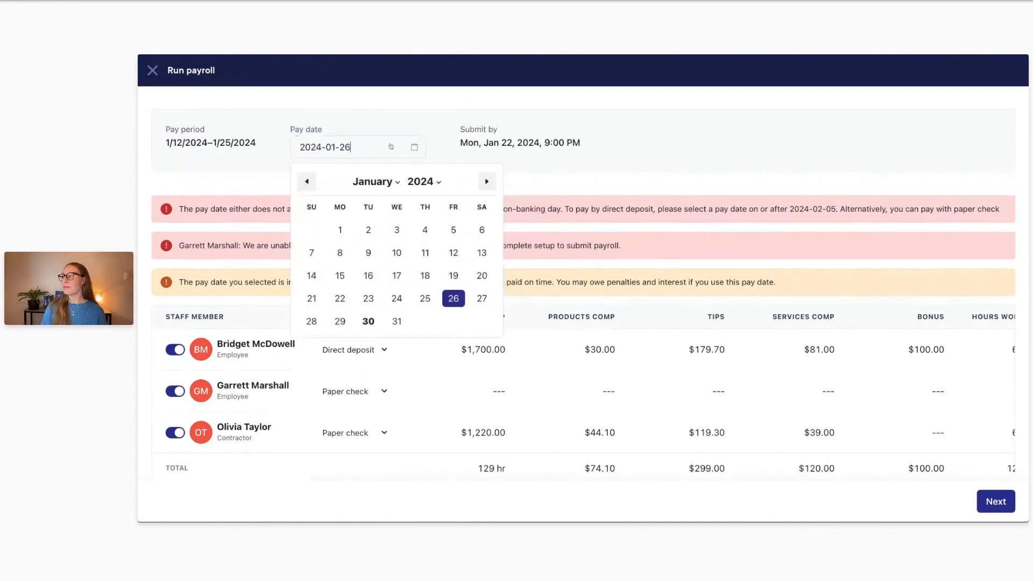
left_click(486, 181)
left_click(339, 252)
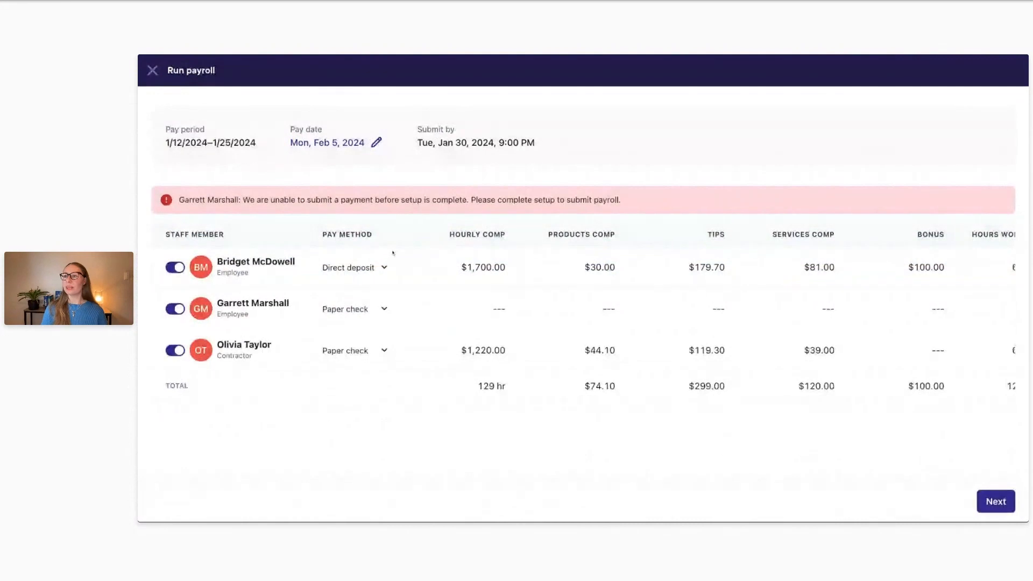
Step: Exclude the second staff member and check the $3,513.10 total gross pay for 129 hours
left_click(175, 309)
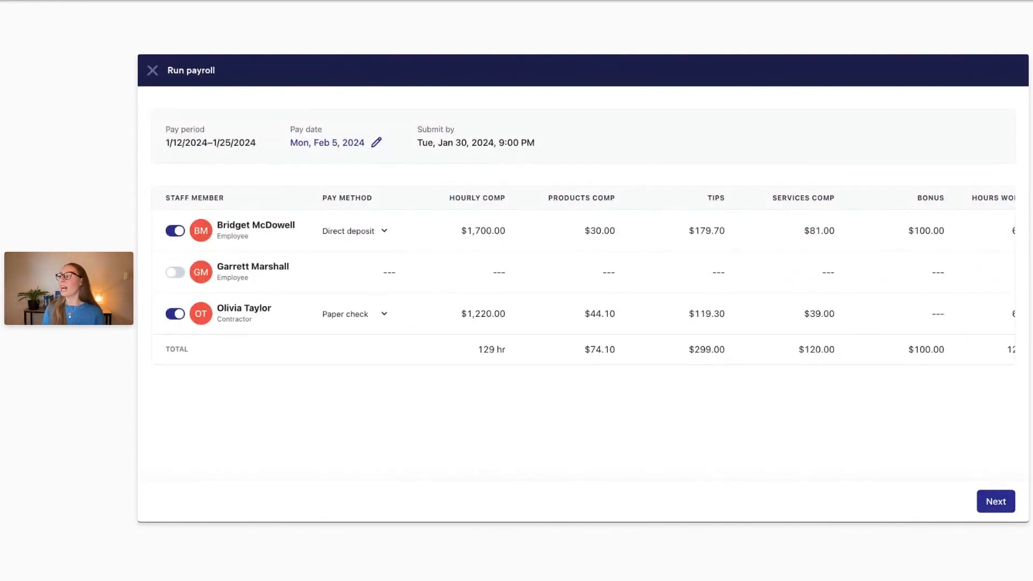
scroll(596, 280, "right", 3)
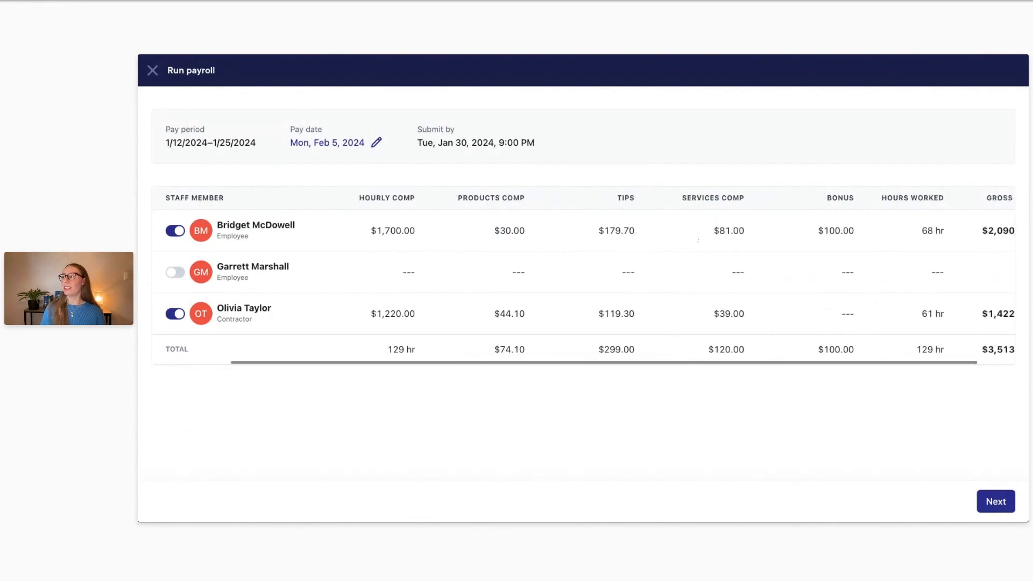
scroll(834, 225, "right", 2)
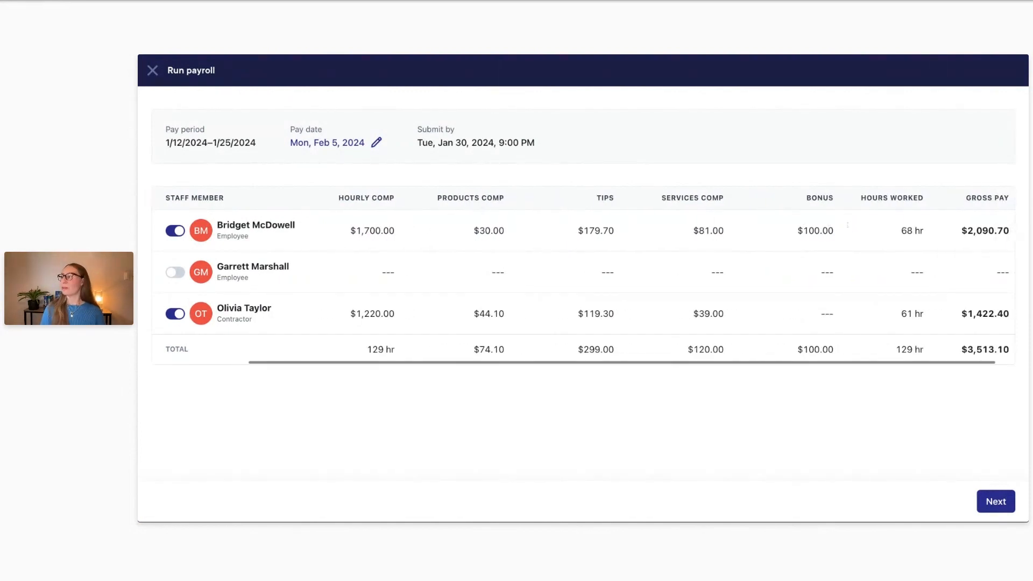
scroll(847, 226, "right", 1)
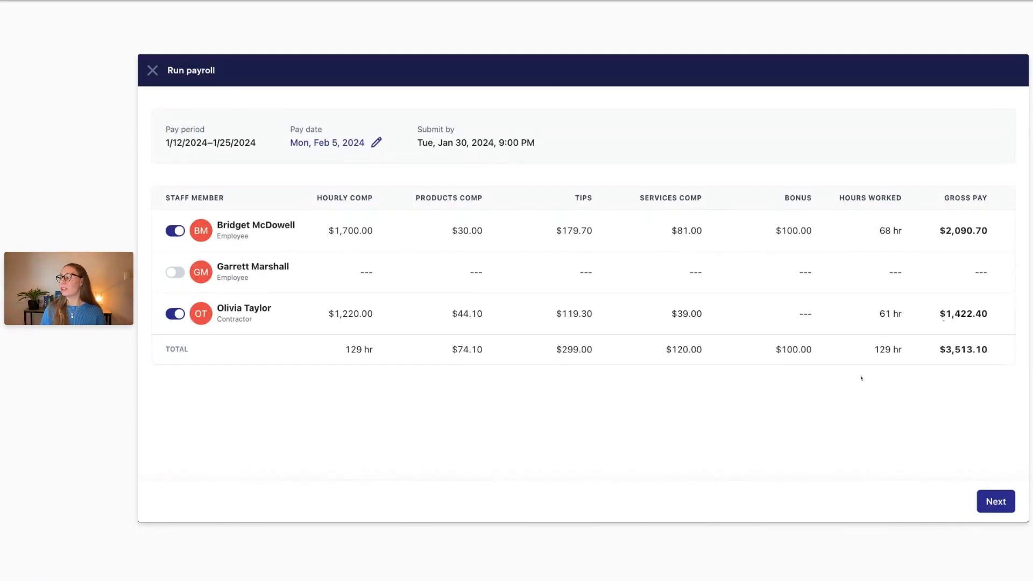
Step: On the $3,771.66 review step, check the first employee's $434.26 taxes and $1,656.44 net pay
left_click(995, 501)
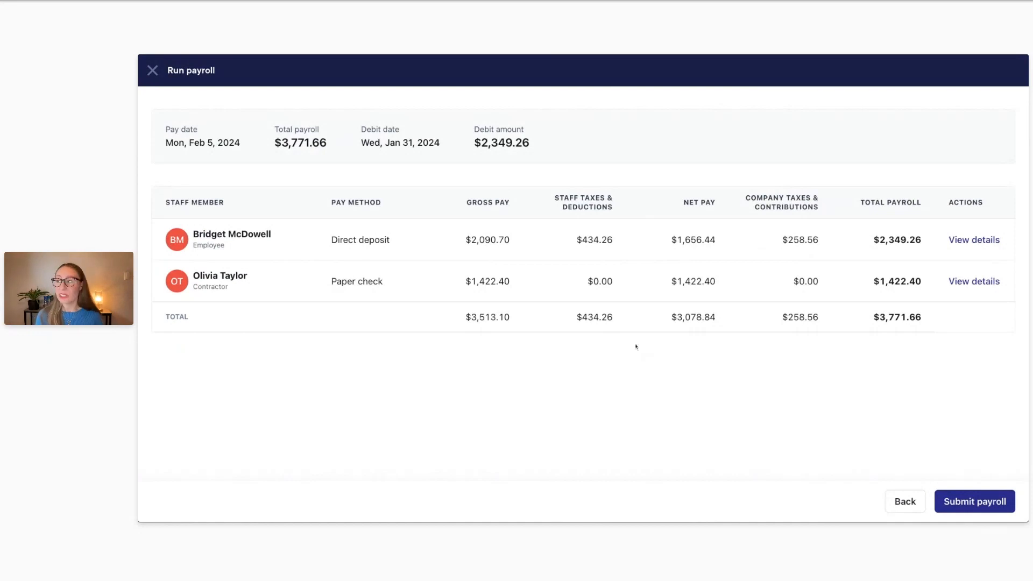
left_click(969, 240)
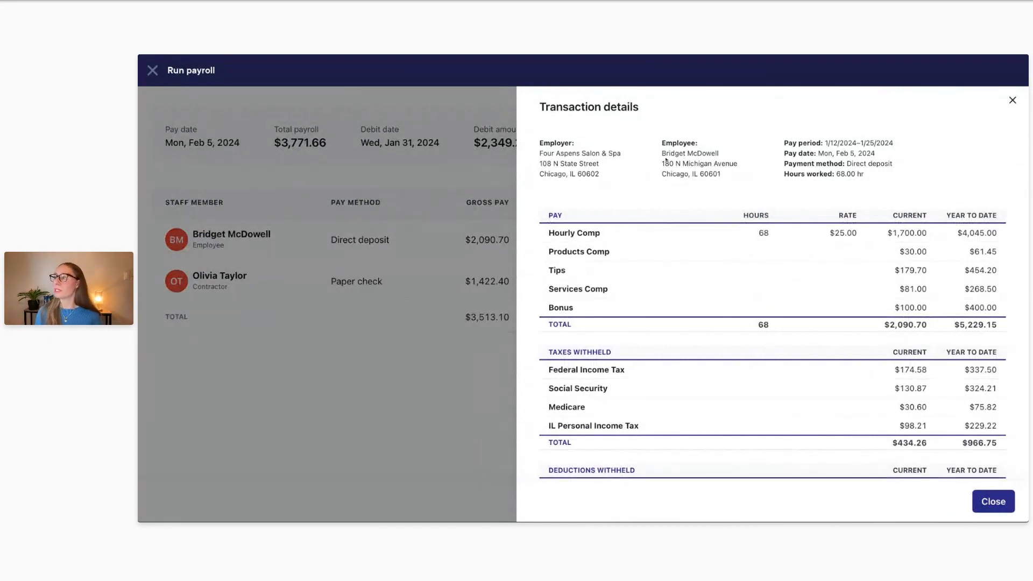
scroll(666, 160, "down", 2)
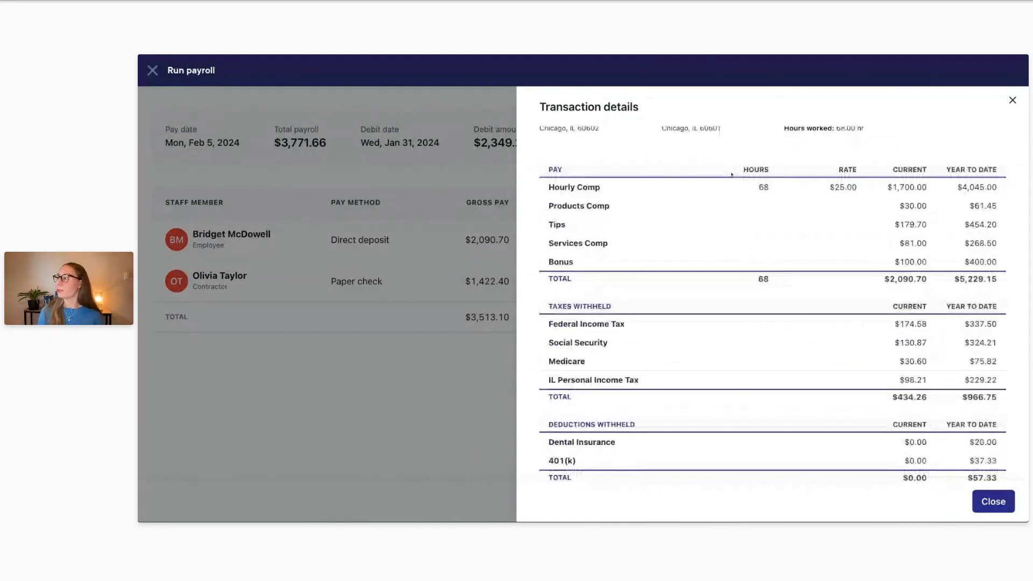
scroll(953, 244, "down", 5)
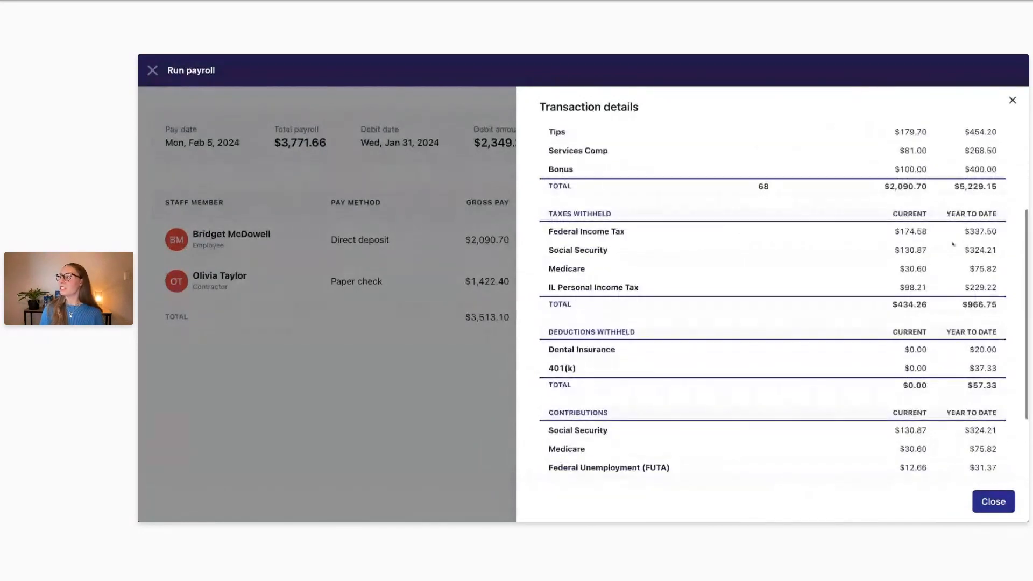
scroll(784, 331, "down", 2)
scroll(783, 332, "up", 9)
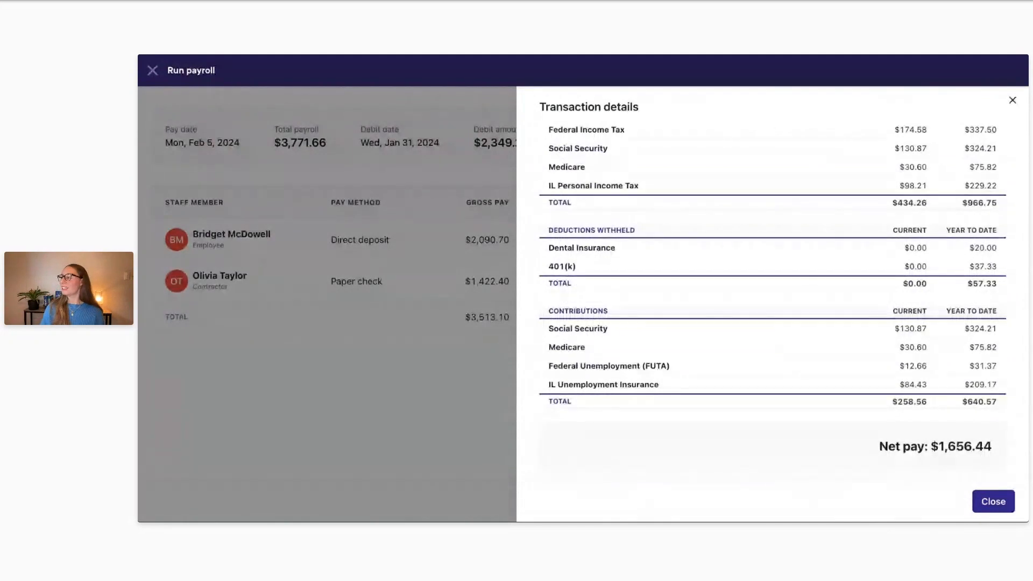
scroll(800, 341, "down", 9)
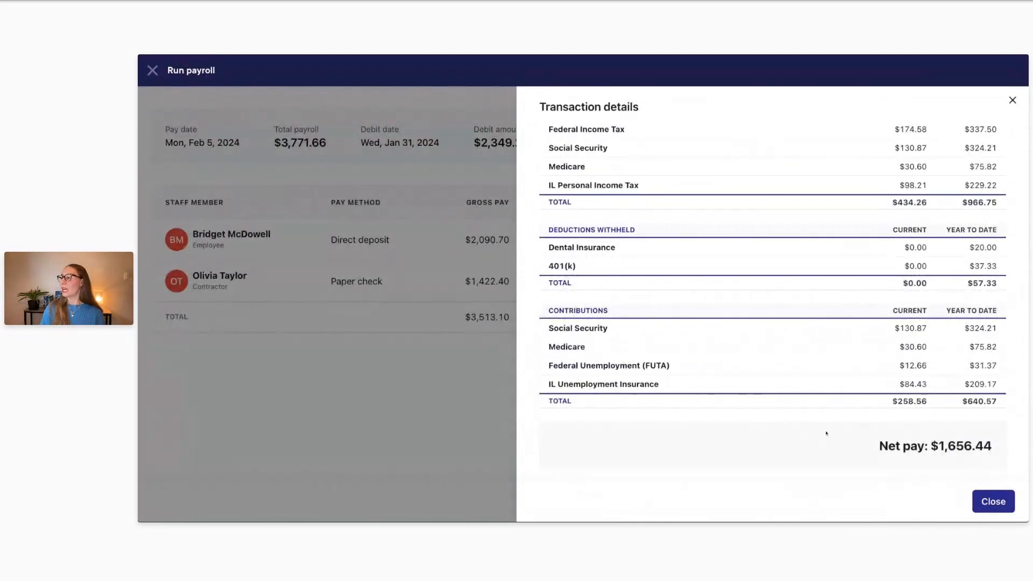
scroll(812, 429, "up", 8)
scroll(811, 429, "up", 2)
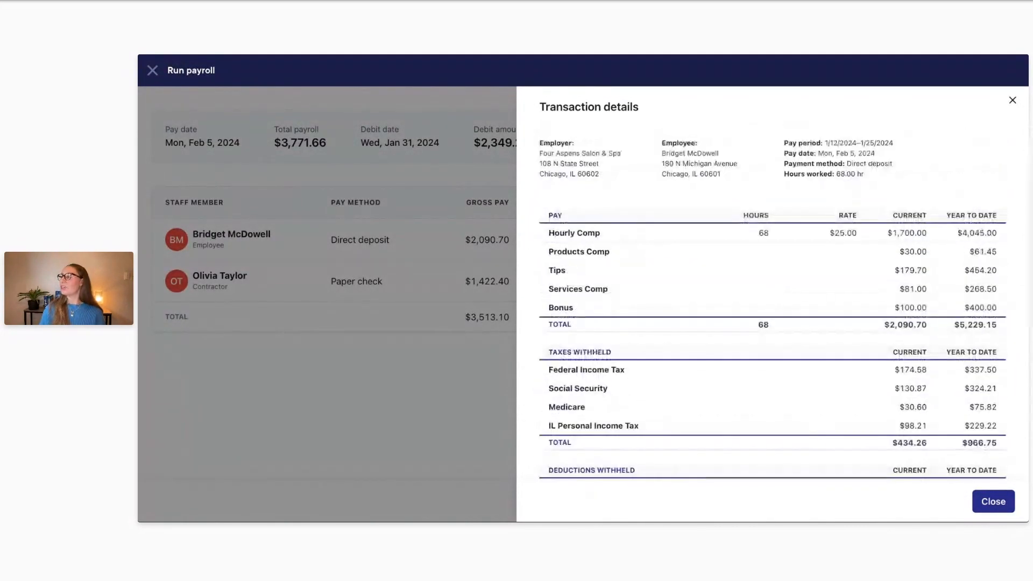
left_click(993, 500)
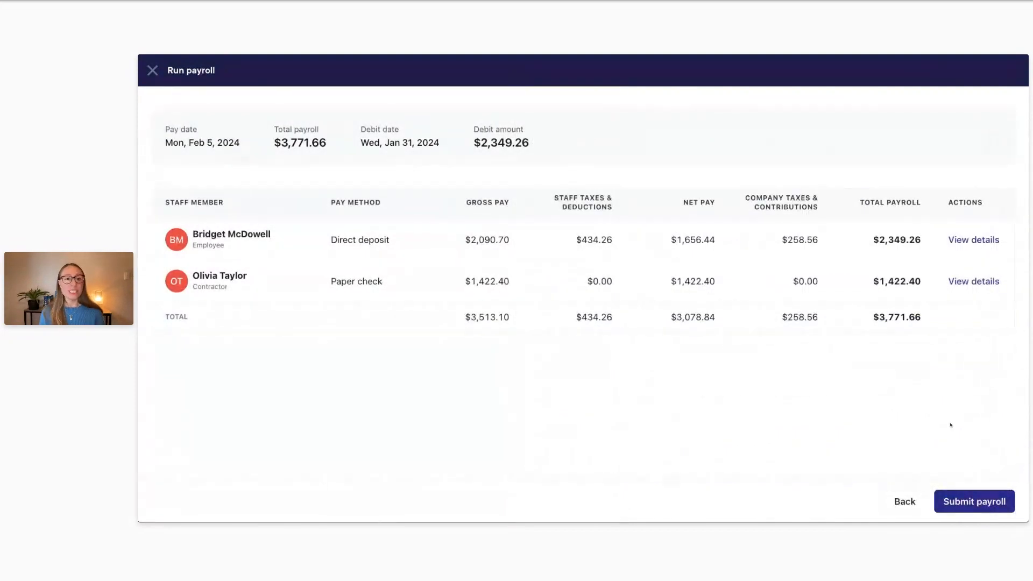
Step: Submit the Feb 5, 2024 payroll and dismiss the 'Up next: write checks' reminder
left_click(971, 510)
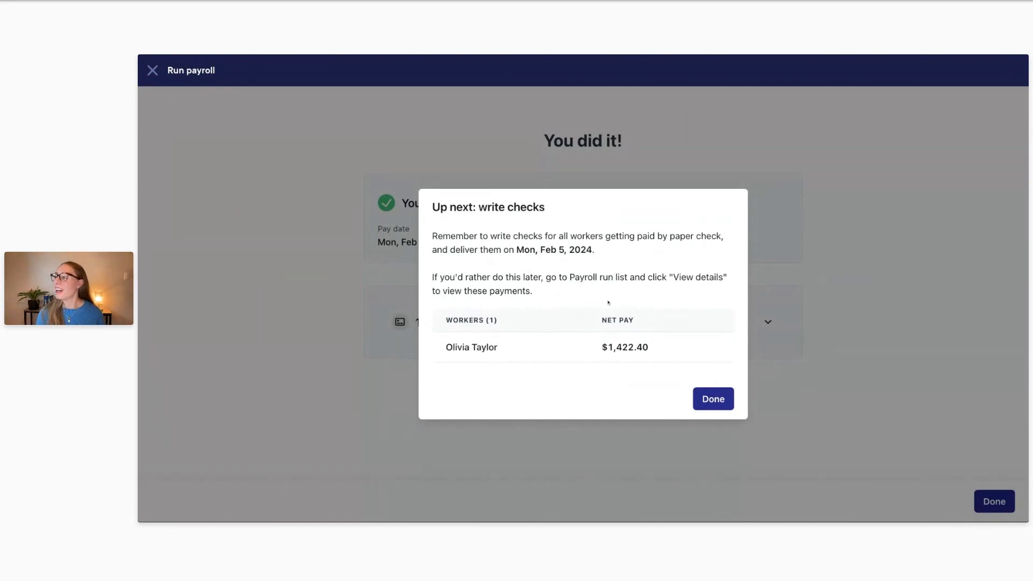
left_click(704, 399)
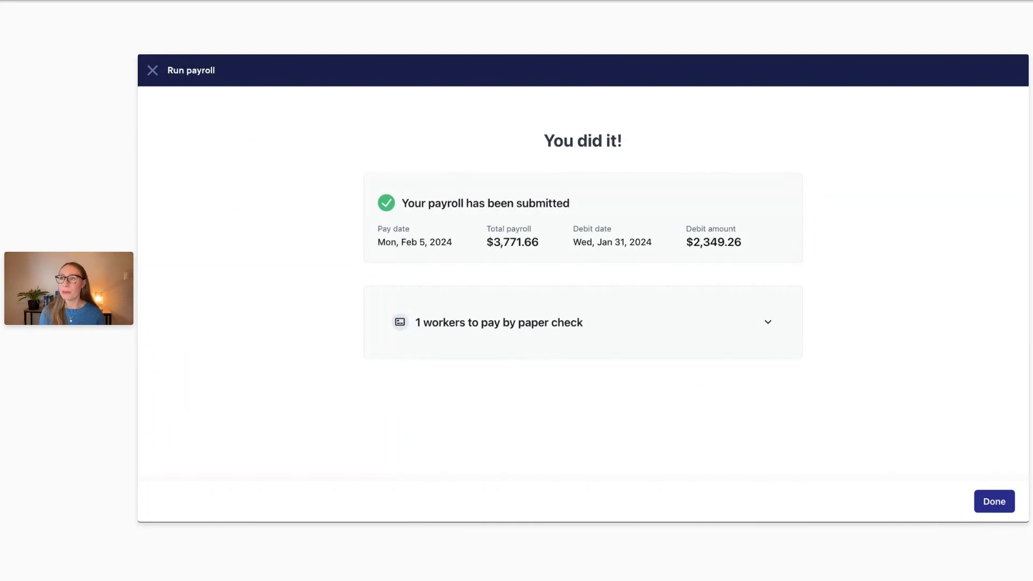
Step: Finish the run and verify the Feb 5, 2024 run shows Completed under View past payroll runs
left_click(994, 501)
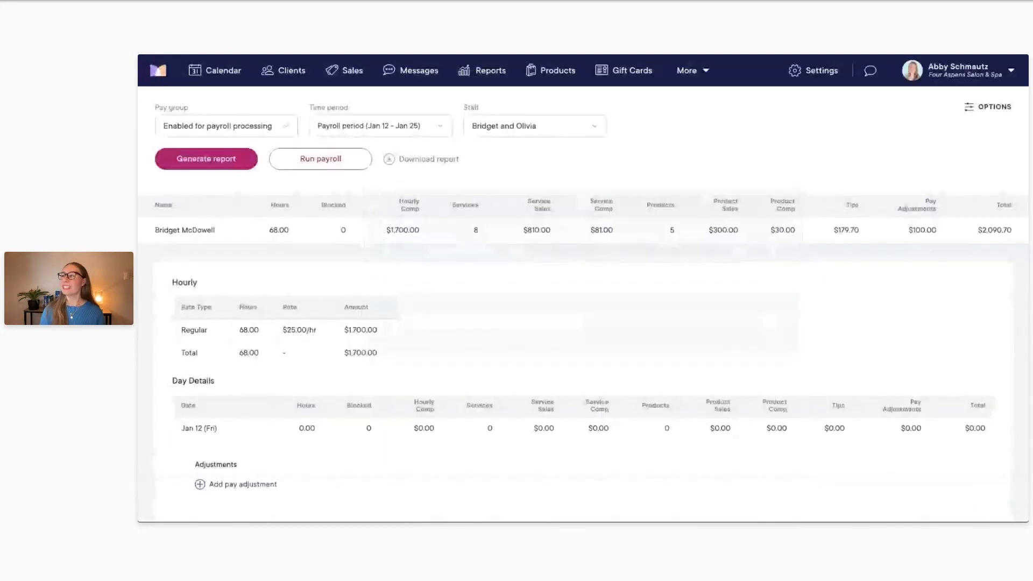
left_click(969, 107)
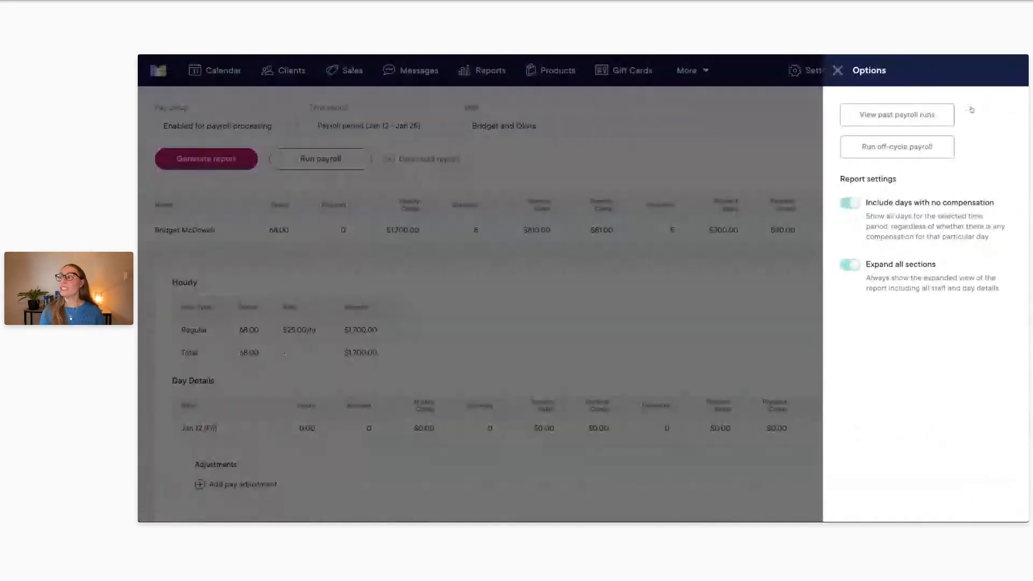
left_click(894, 120)
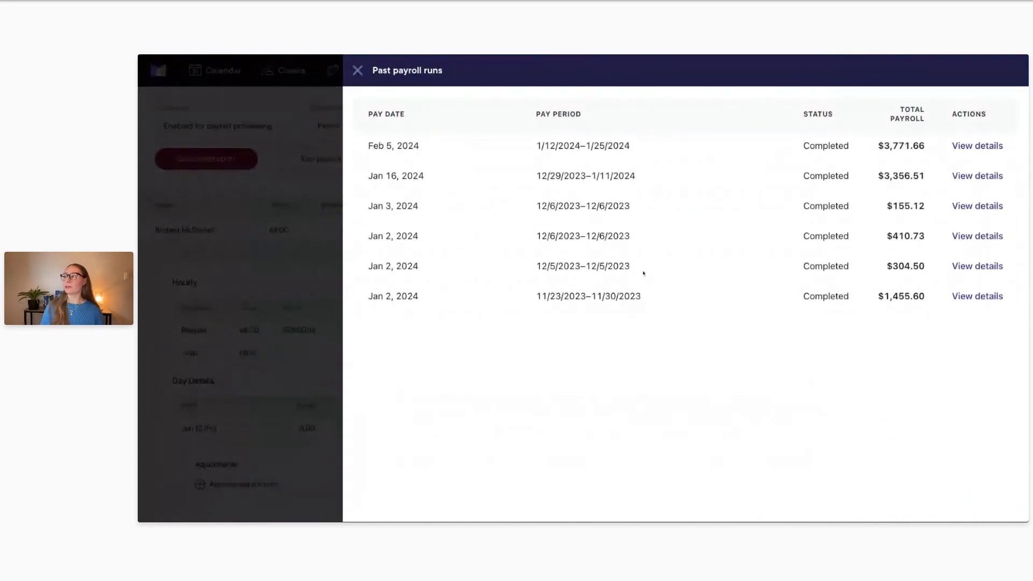
left_click(964, 147)
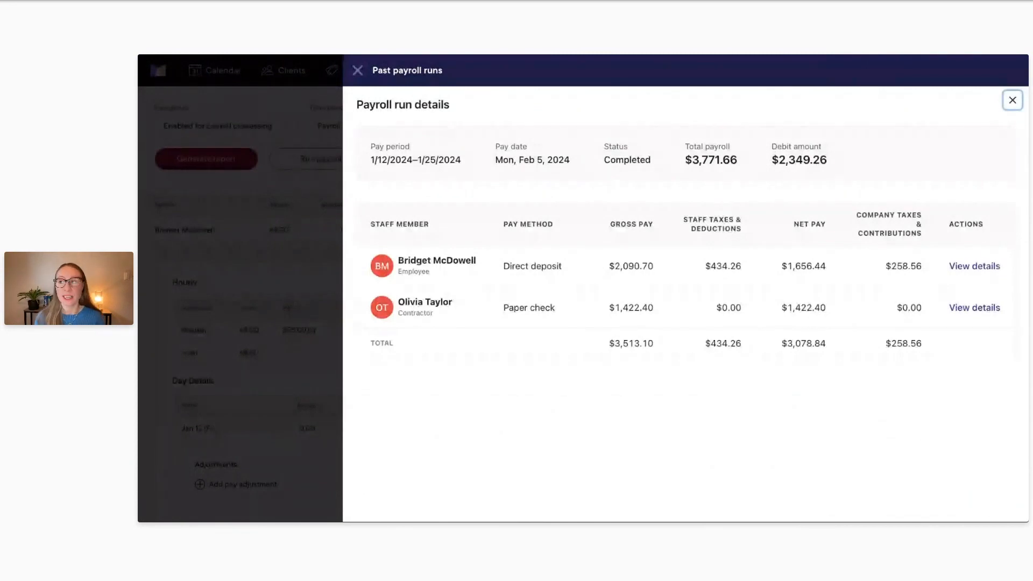
left_click(357, 72)
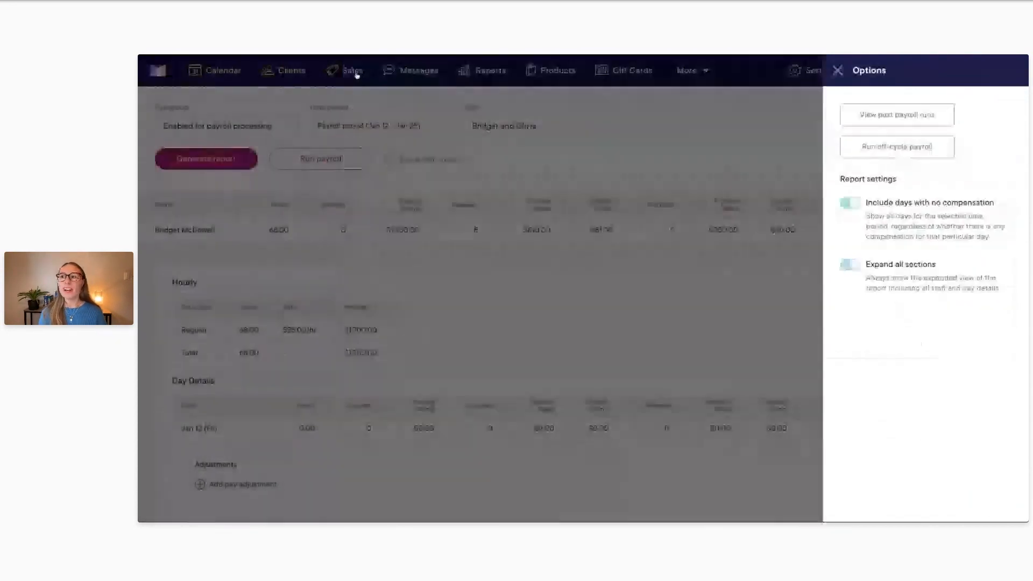
left_click(838, 73)
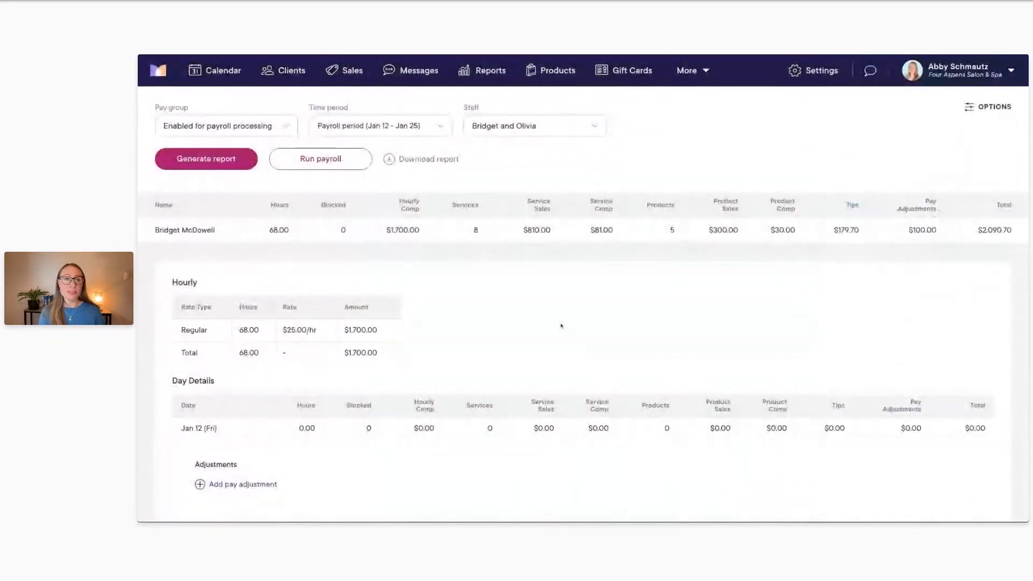